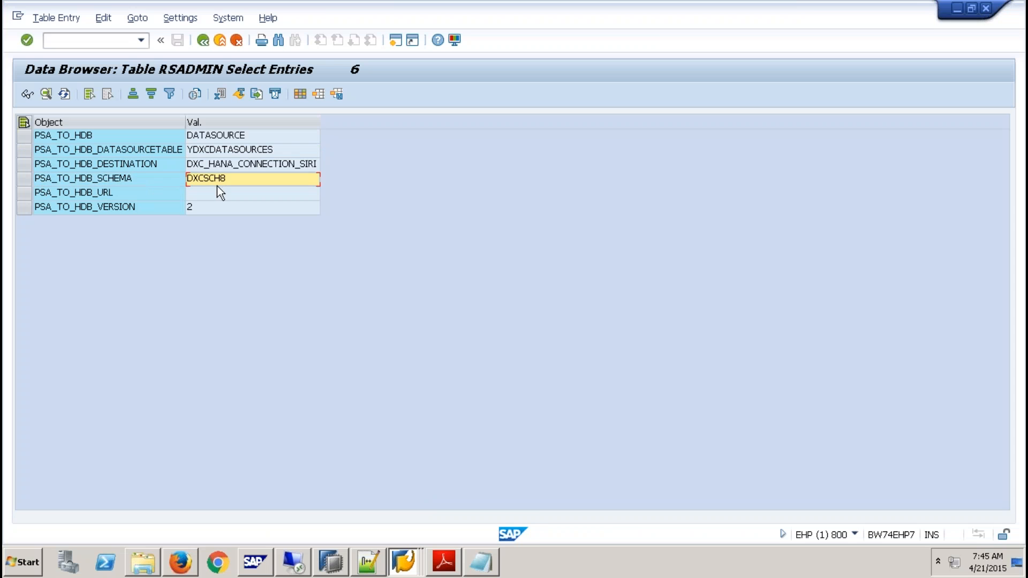
- Update the RSADMIN object PSA_TO_HDB_SCHEMA to the value Q9DXCSCH and refresh the RSADMIN table entries
click(403, 562)
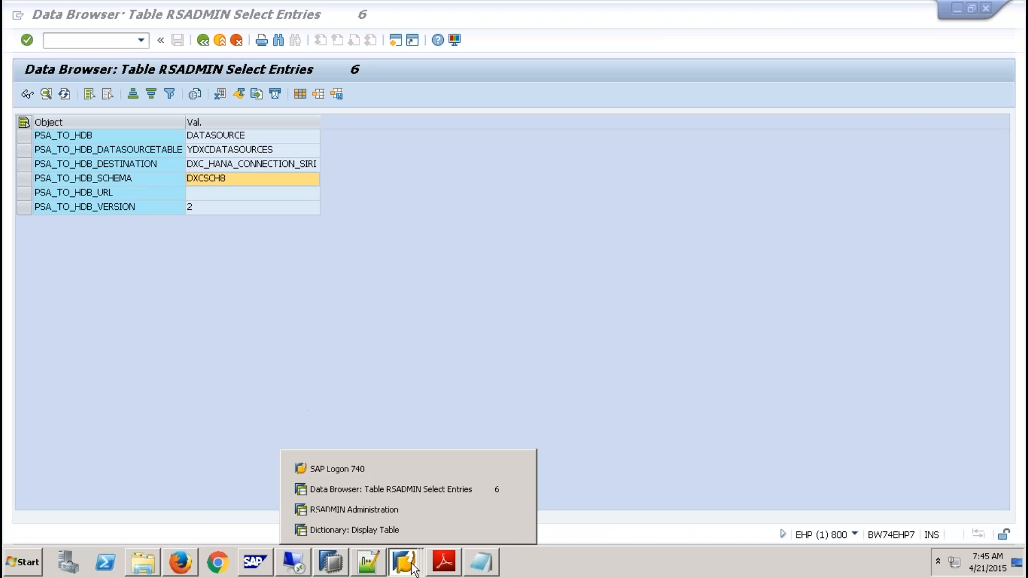
click(404, 508)
click(203, 42)
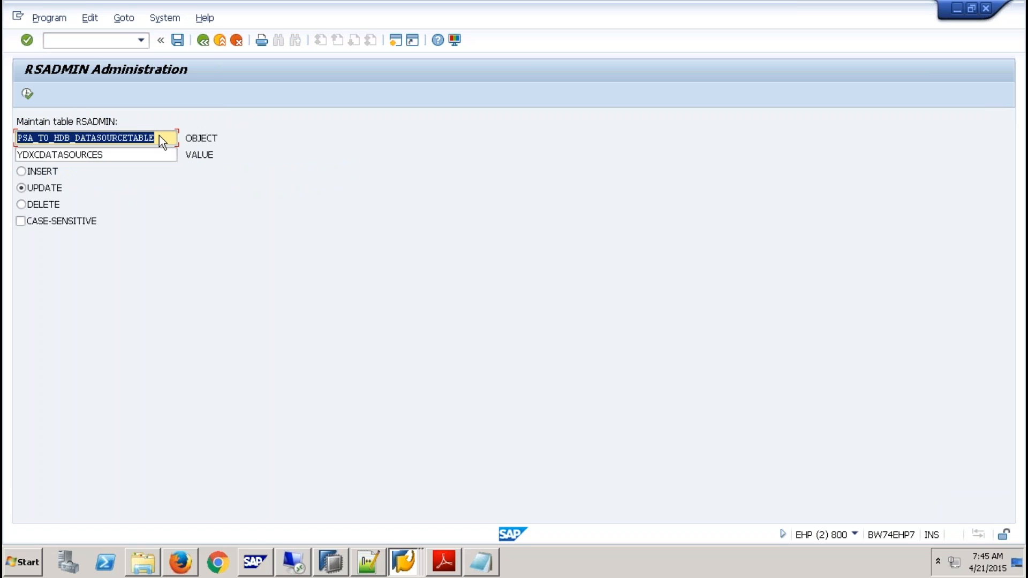
text(P)
click(130, 152)
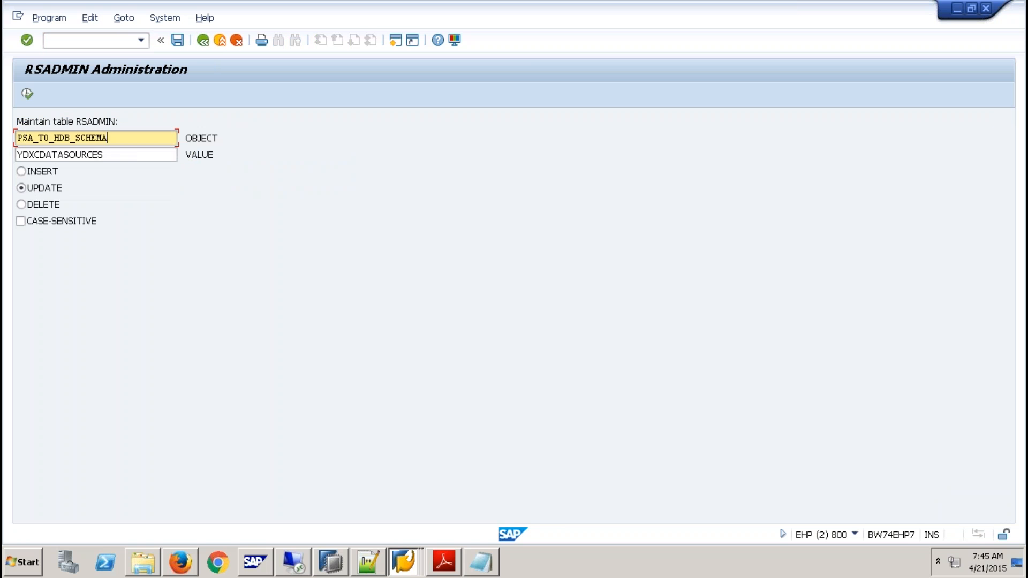
drag(129, 155, 9, 156)
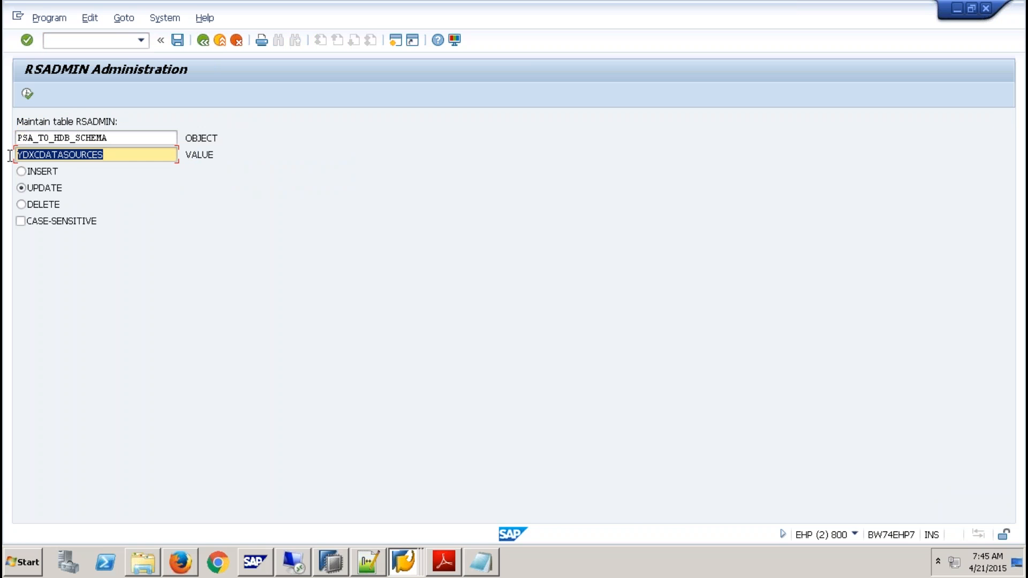
text(Q9DXCSCH)
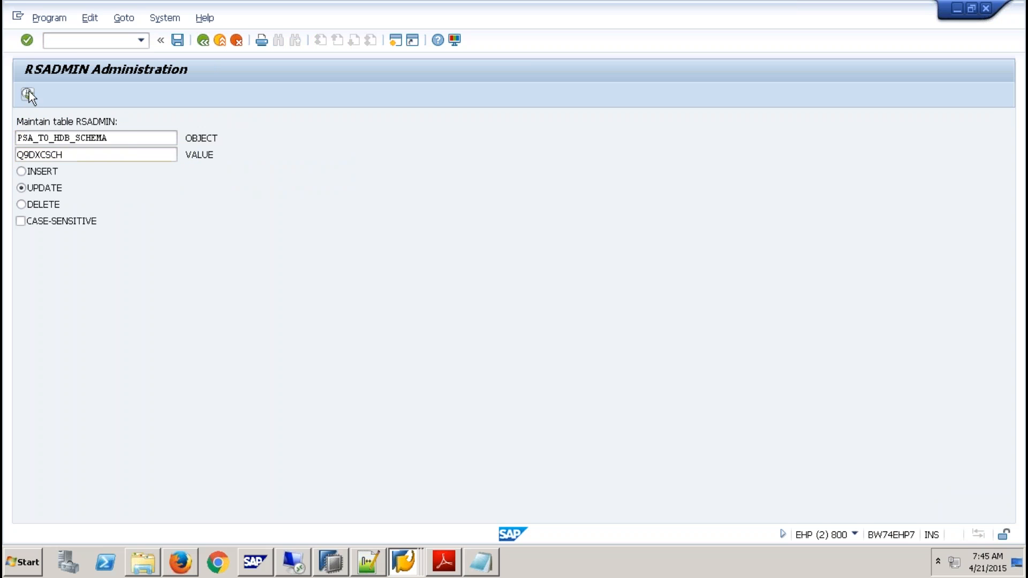
click(28, 94)
key(alt+Tab)
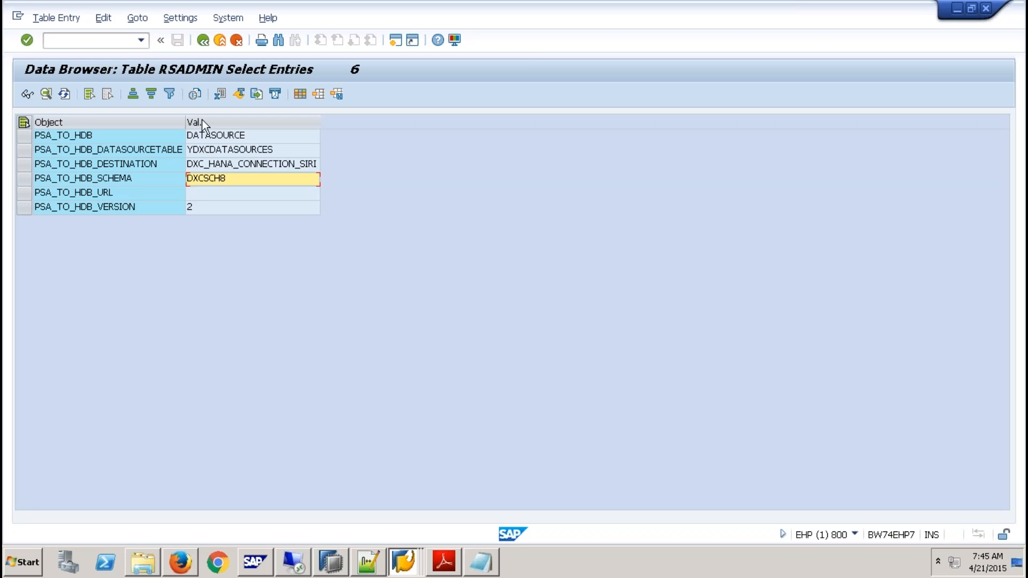
click(65, 94)
- Switch to Adobe Reader and read the rest of the guide's procedure for assigning the DXC schema
click(444, 561)
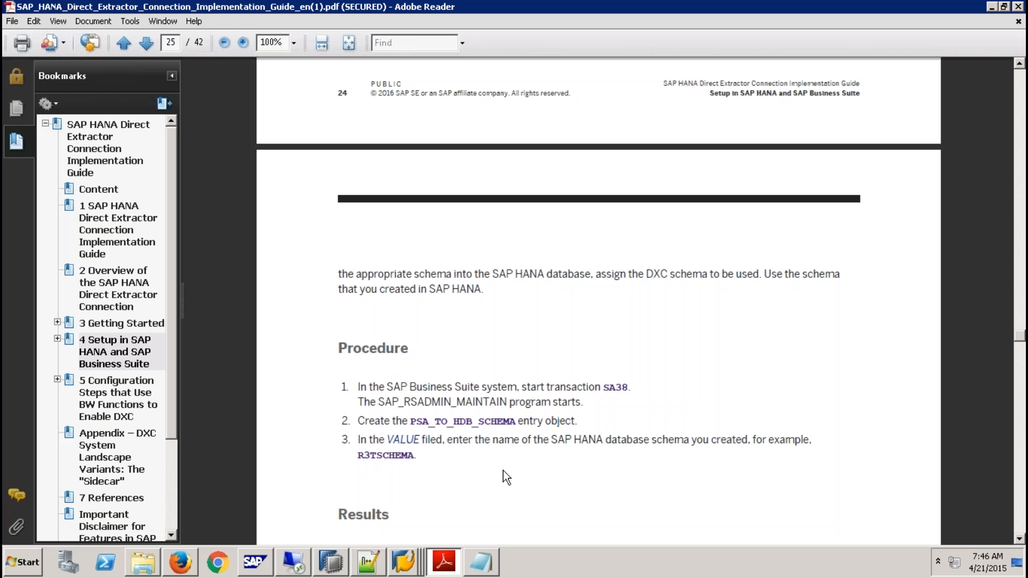
scroll(506, 476, down, 5)
scroll(506, 475, down, 3)
scroll(506, 476, down, 3)
scroll(506, 475, down, 2)
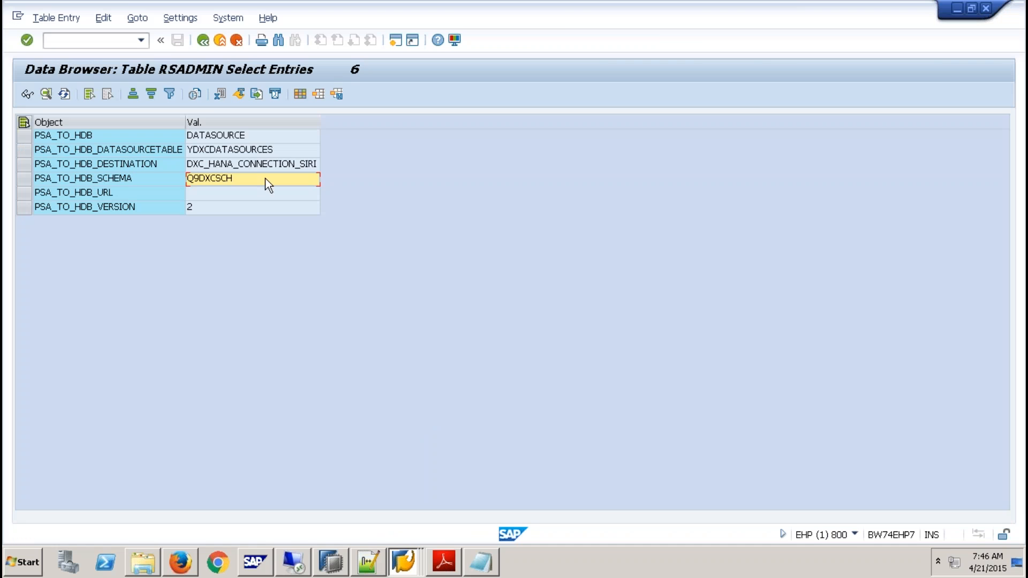
- Check the PSA_TO_HDB_DESTINATION entry and copy the connection name DXC_HANA_CONNECTION_9QBEX from the text notes
click(111, 163)
click(229, 165)
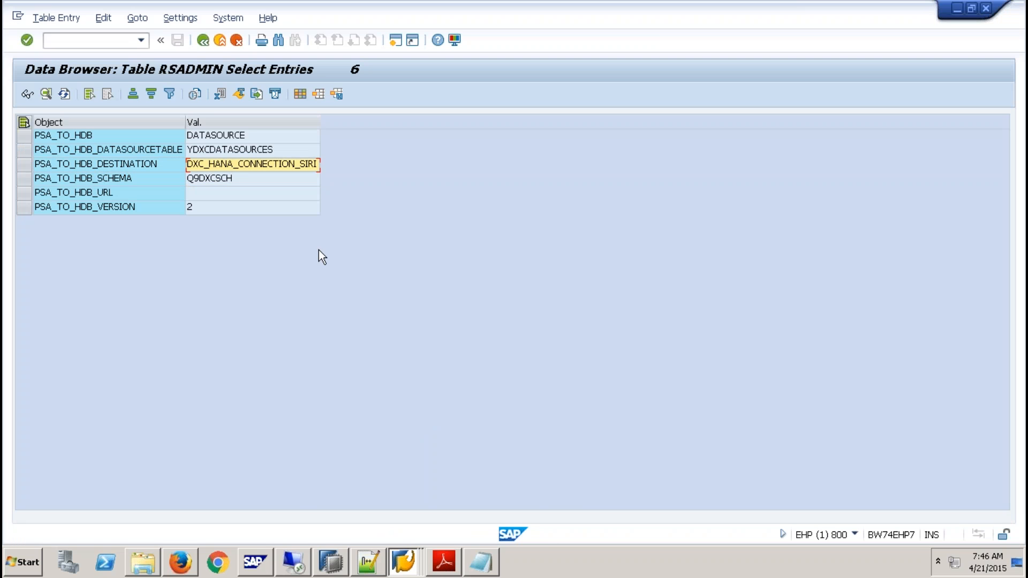
click(480, 561)
drag(557, 160, 287, 158)
click(265, 297)
- Update the RSADMIN object PSA_TO_HDB_DESTINATION to the value DXC_HANA_CONNECTION_9QBEX in RSADMIN Administration
click(405, 561)
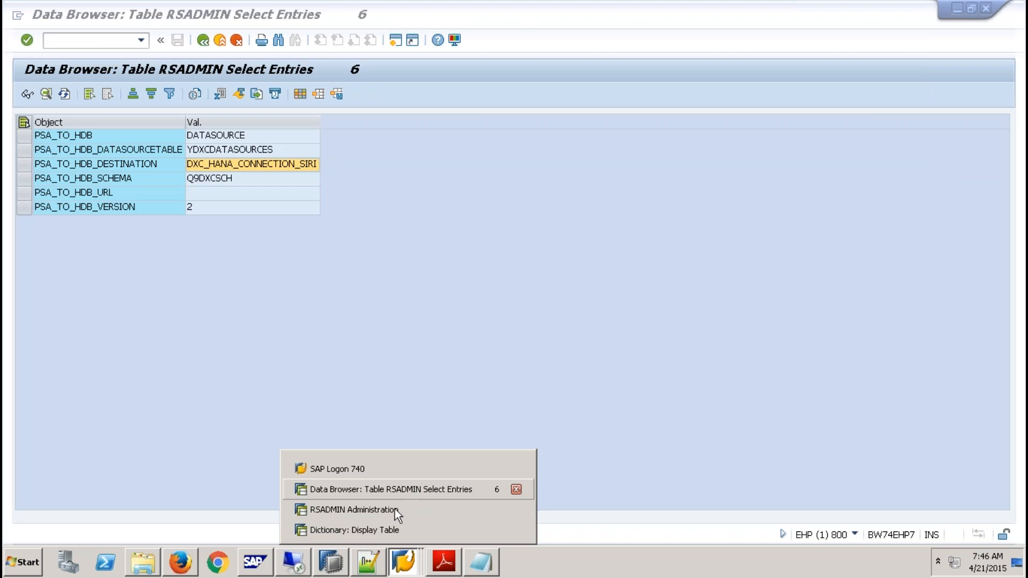
click(376, 511)
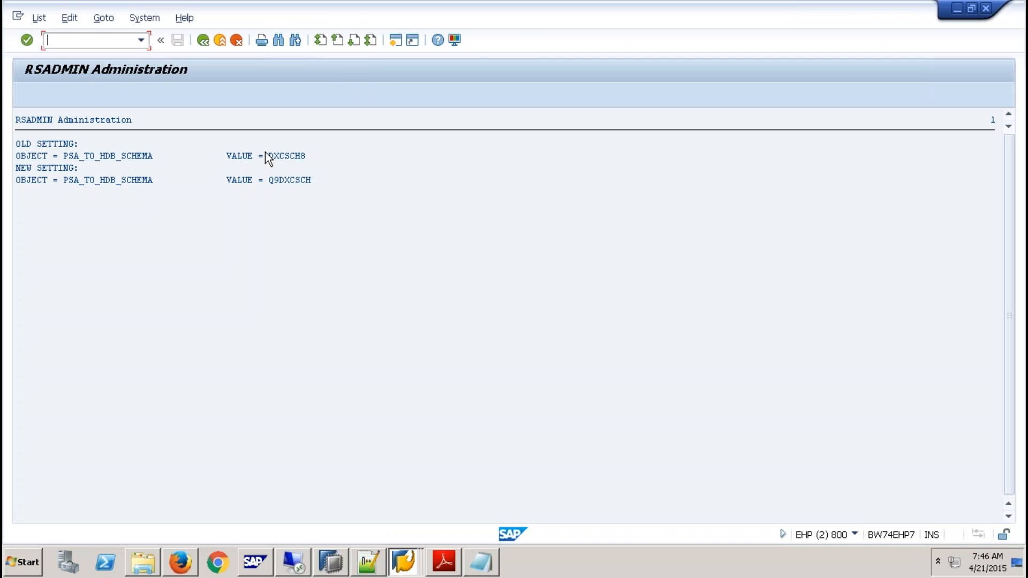
click(203, 40)
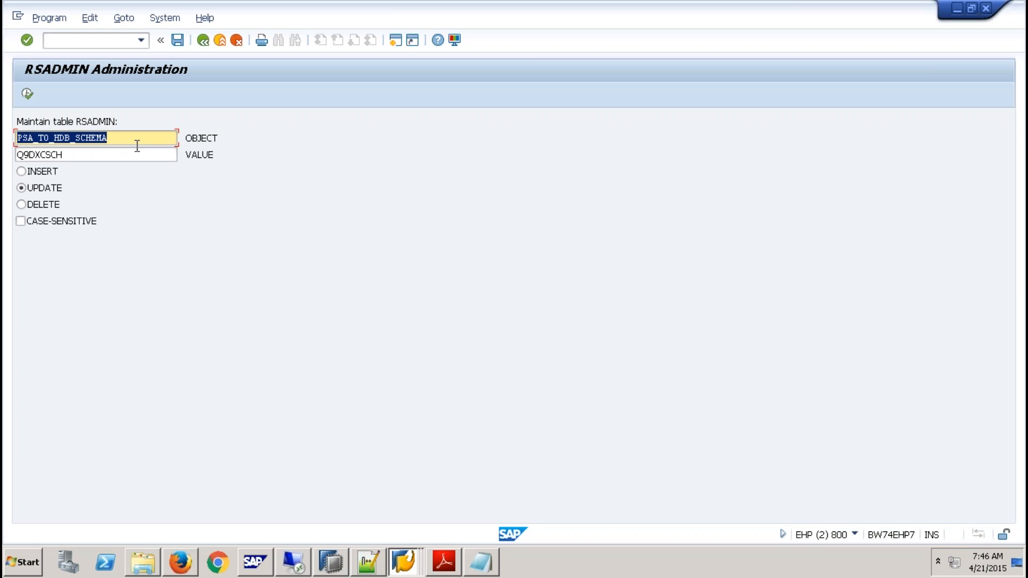
text(p)
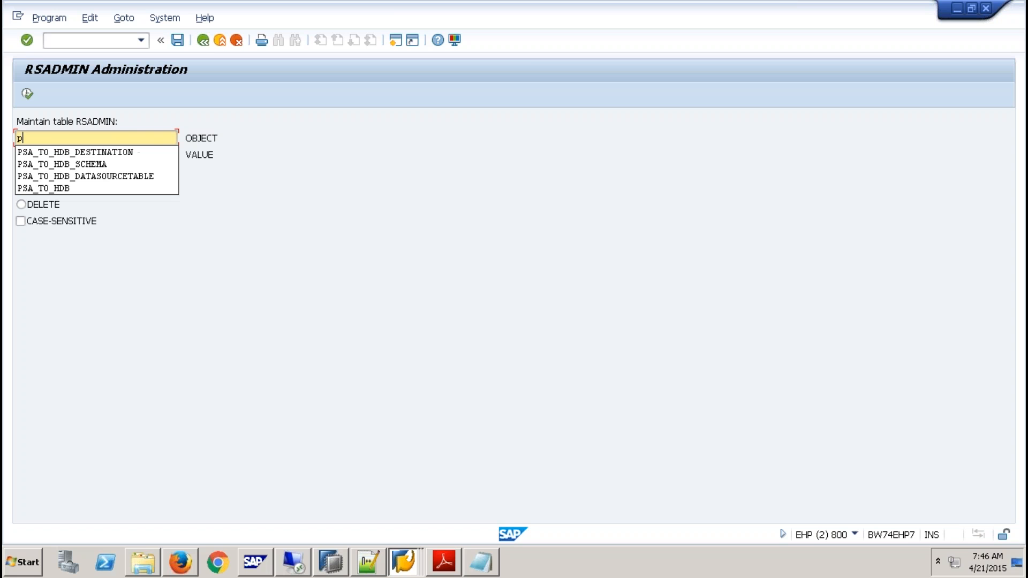
click(122, 153)
click(59, 156)
drag(60, 155, 10, 155)
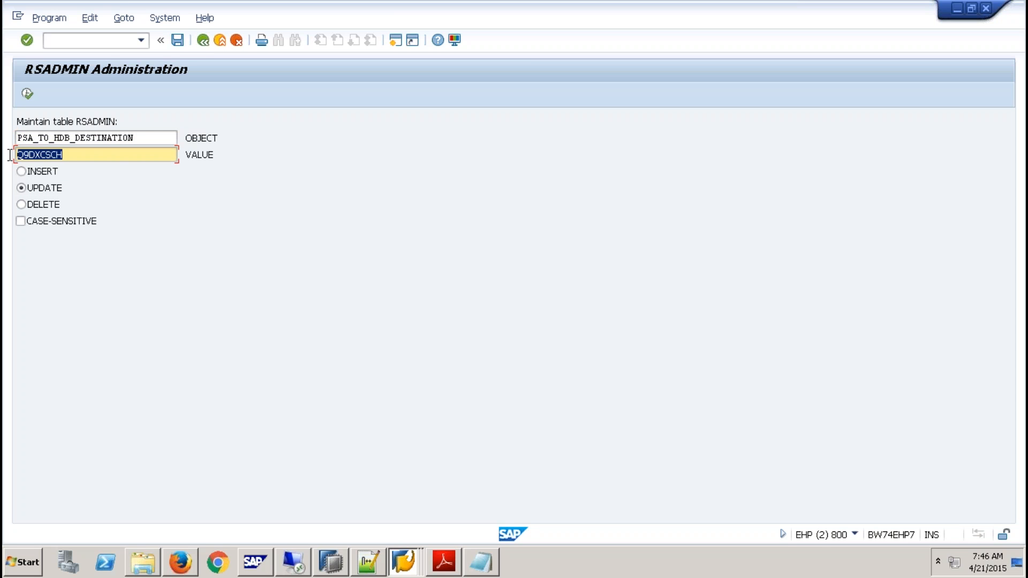
text(DXC_HANA_CONNECTION_9QBEX)
click(28, 95)
click(203, 40)
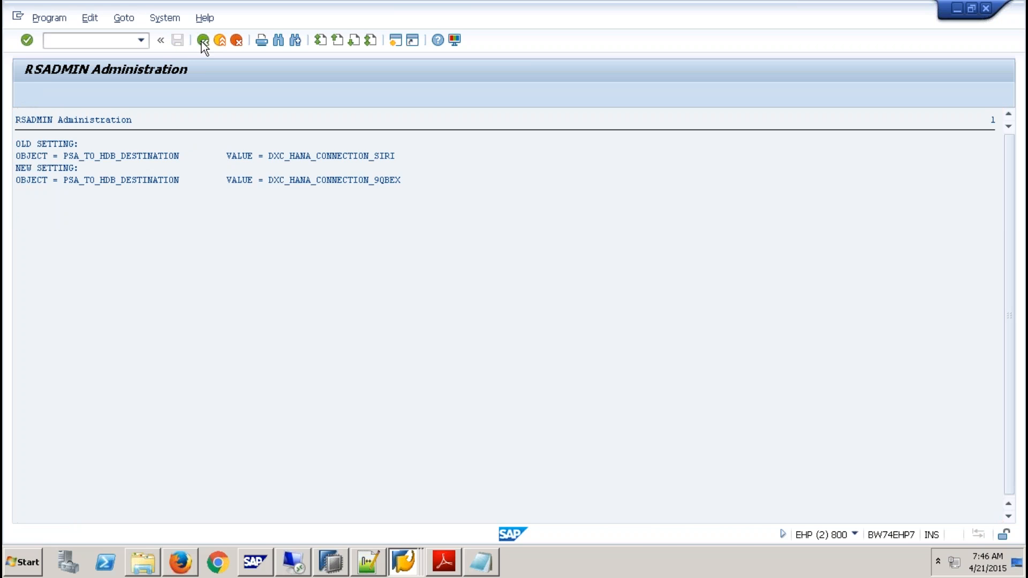
- Look up chapter 5 of the implementation guide, on configuration steps that use BW functions to enable DXC
click(444, 561)
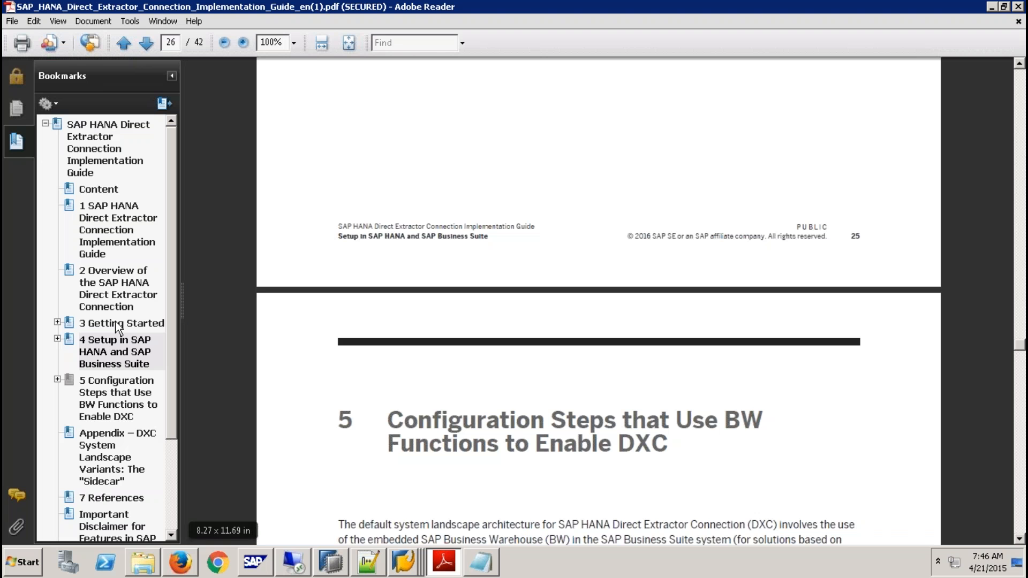
click(115, 399)
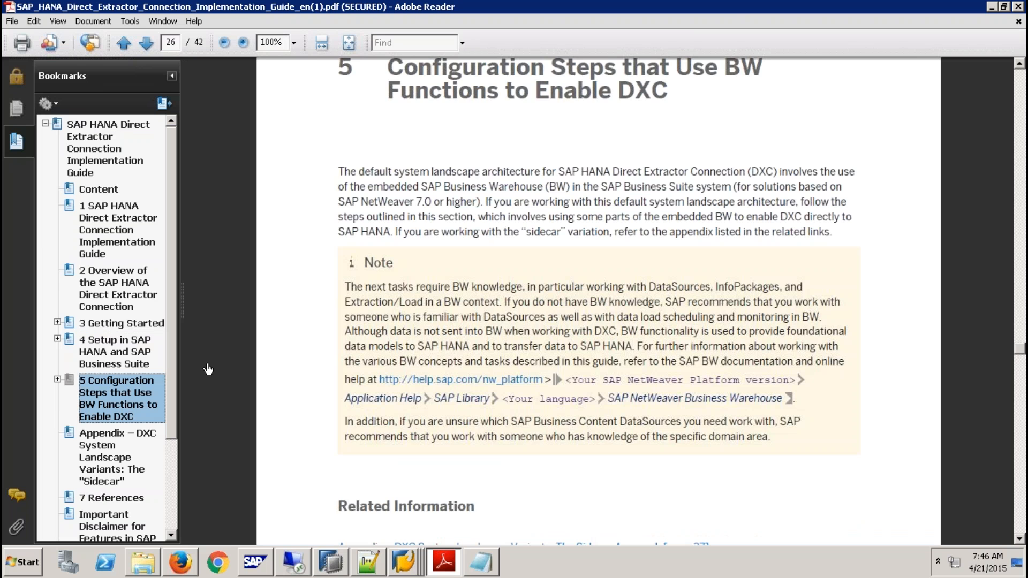
scroll(209, 369, down, 3)
mouse_move(738, 4)
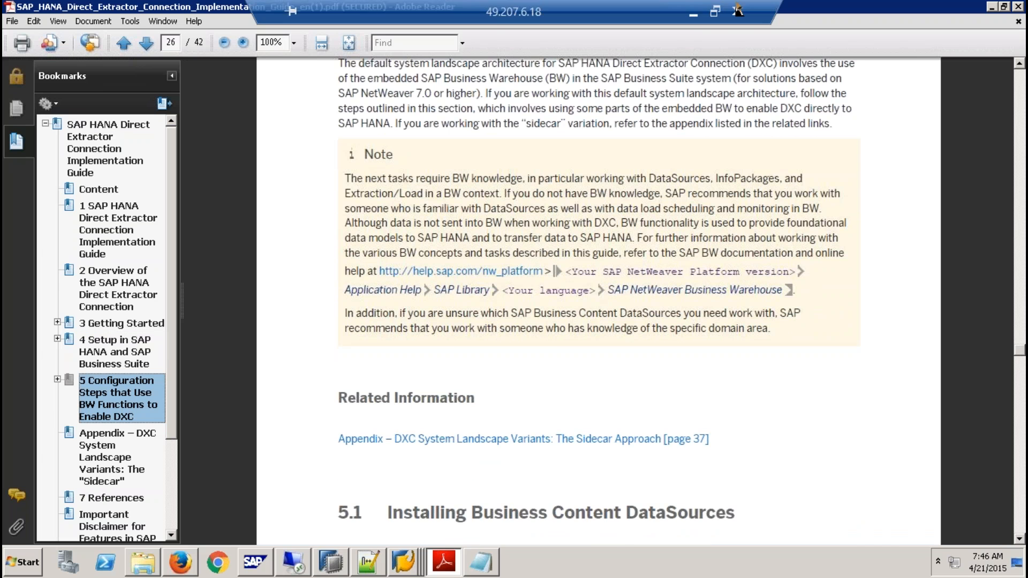
click(695, 12)
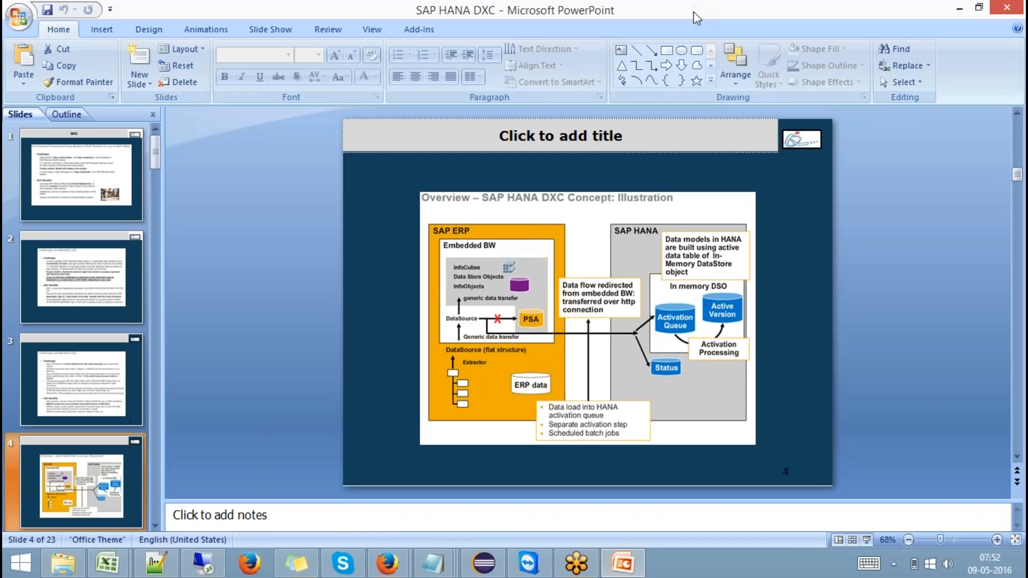
click(206, 571)
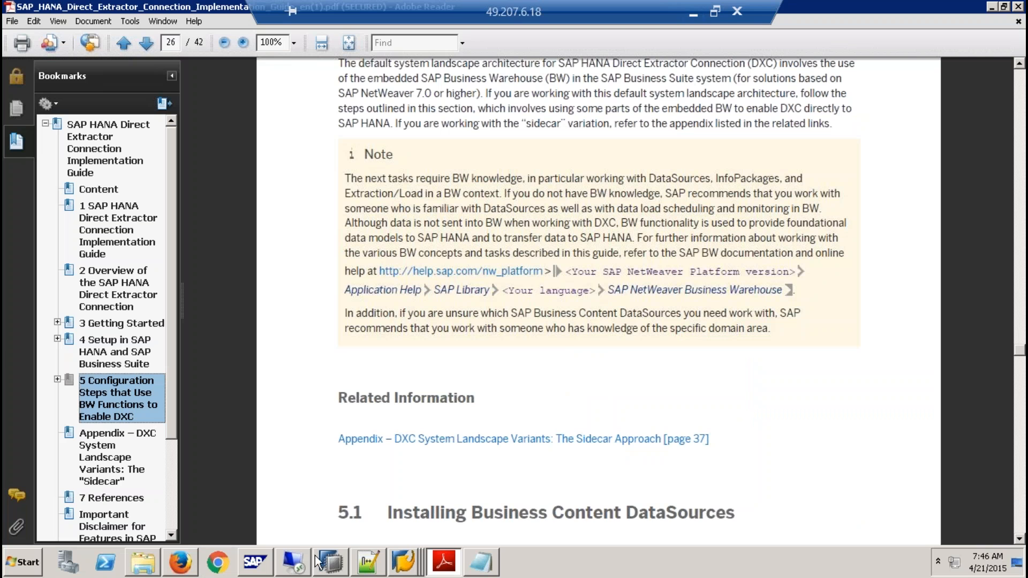
- Switch to the SAP session with the RSADMIN Data Browser and start transaction RSO2 there
click(402, 563)
click(422, 492)
click(86, 40)
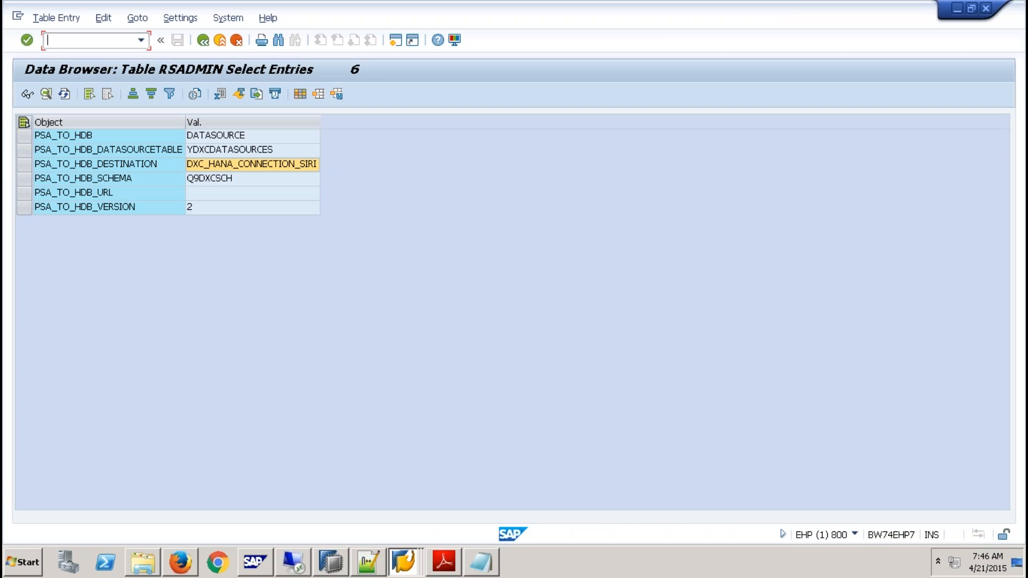
text(/nrso2)
key(Return)
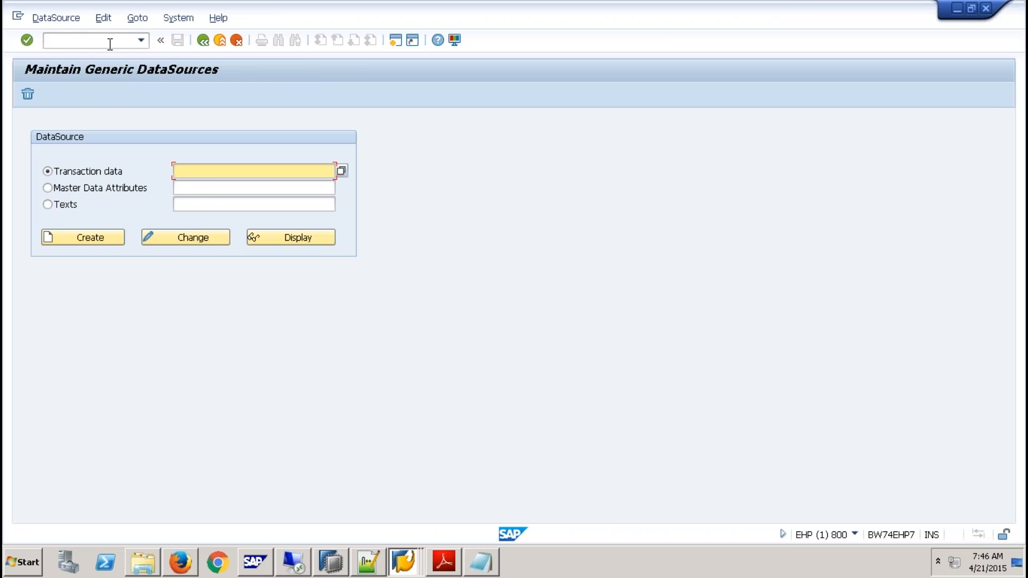
- Start creating a generic transaction data DataSource named YDXC_9QBEX and copy its name for reuse
text(ydxc)
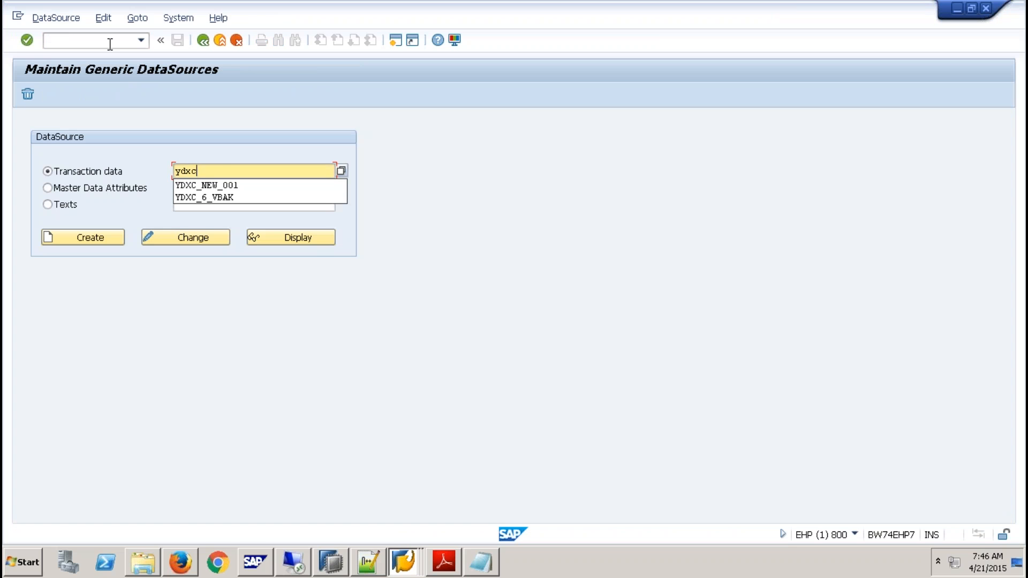
text(_9qbex)
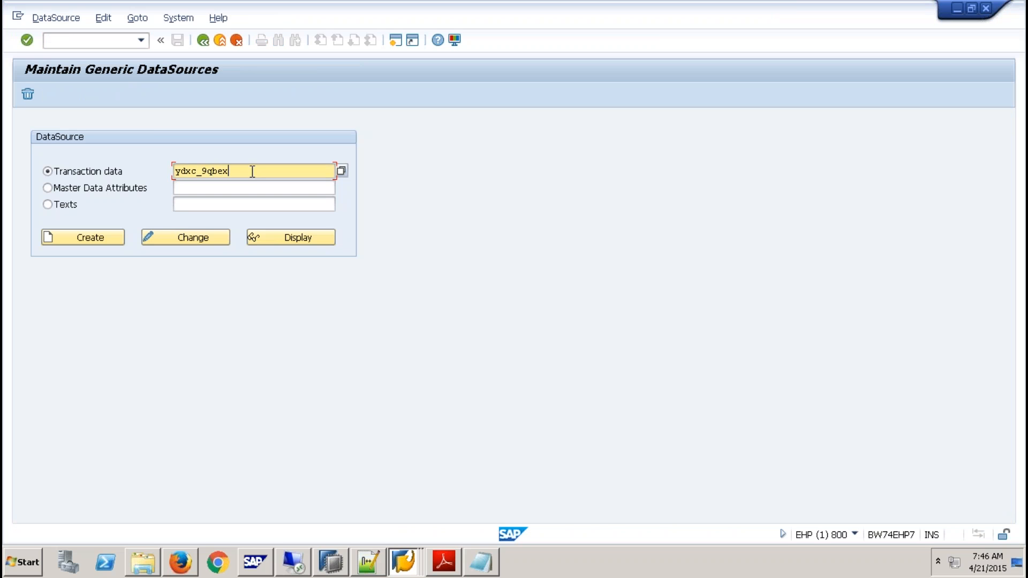
drag(252, 172, 48, 172)
key(ctrl+c)
click(98, 240)
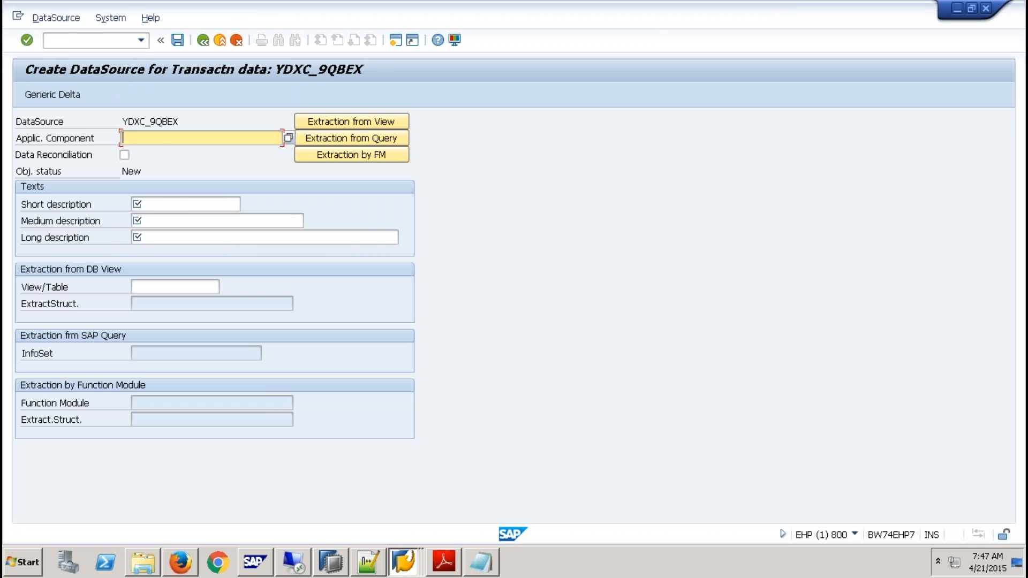
- Assign application component SD, use ydxc_9qbex for the short, medium and long descriptions, and set YSALES as the extraction table
text(sd)
click(176, 204)
key(ctrl+v)
click(177, 220)
key(ctrl+v)
click(170, 237)
key(ctrl+v)
click(162, 287)
text(ysales)
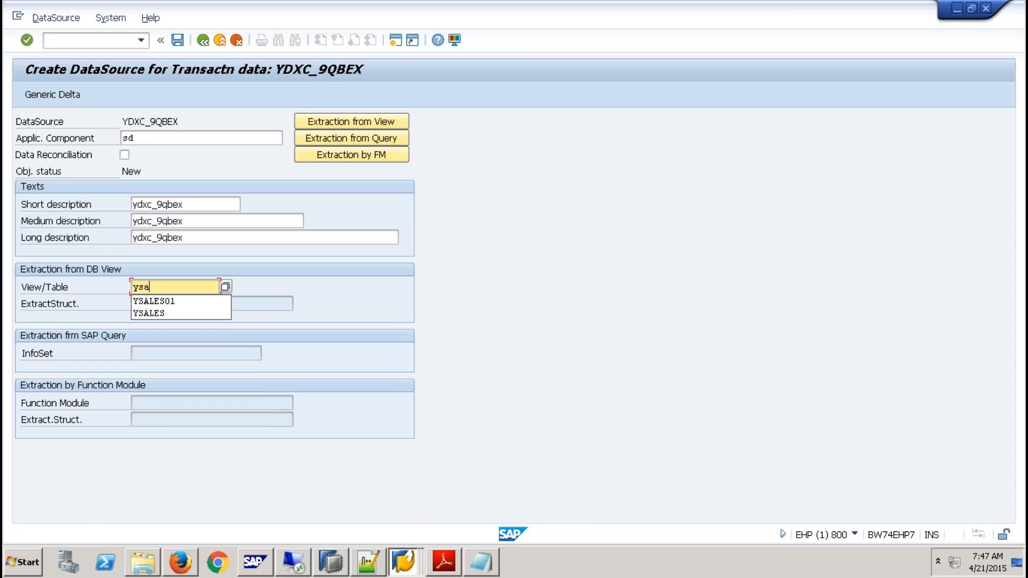
key(Return)
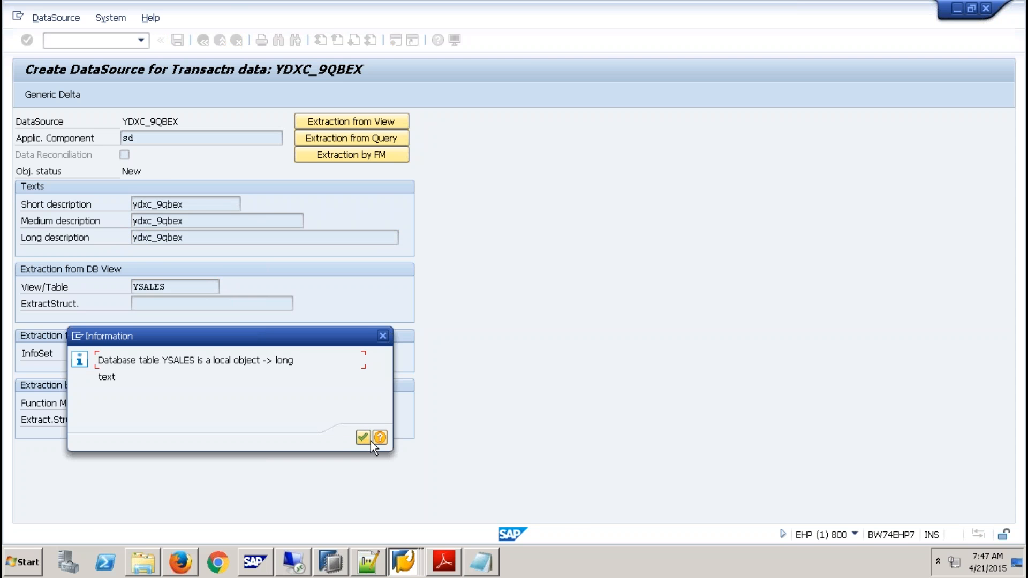
click(363, 439)
- Define a generic delta on the field VBELN with the numeric pointer type and save the delta settings
click(68, 94)
click(363, 438)
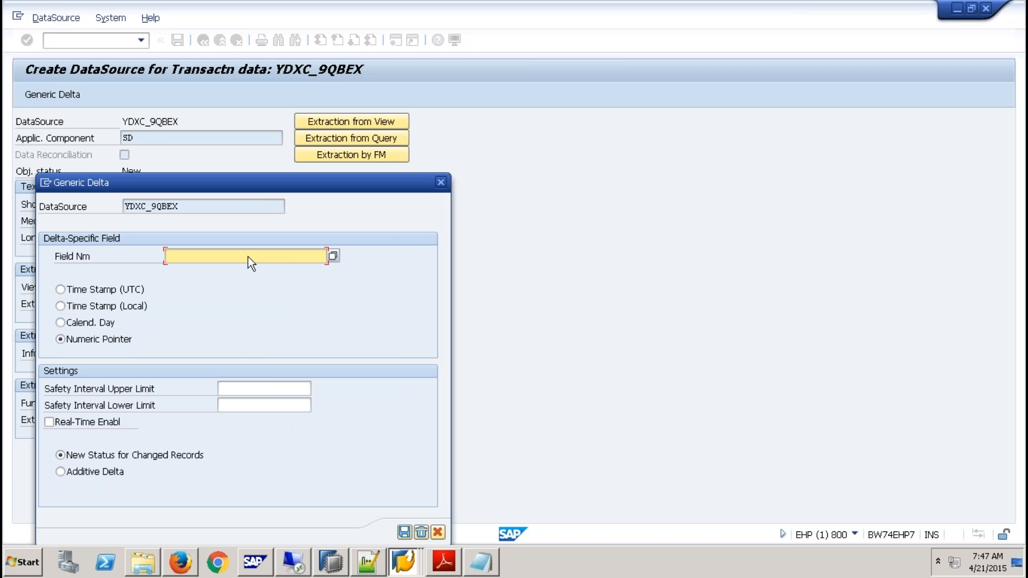
click(333, 256)
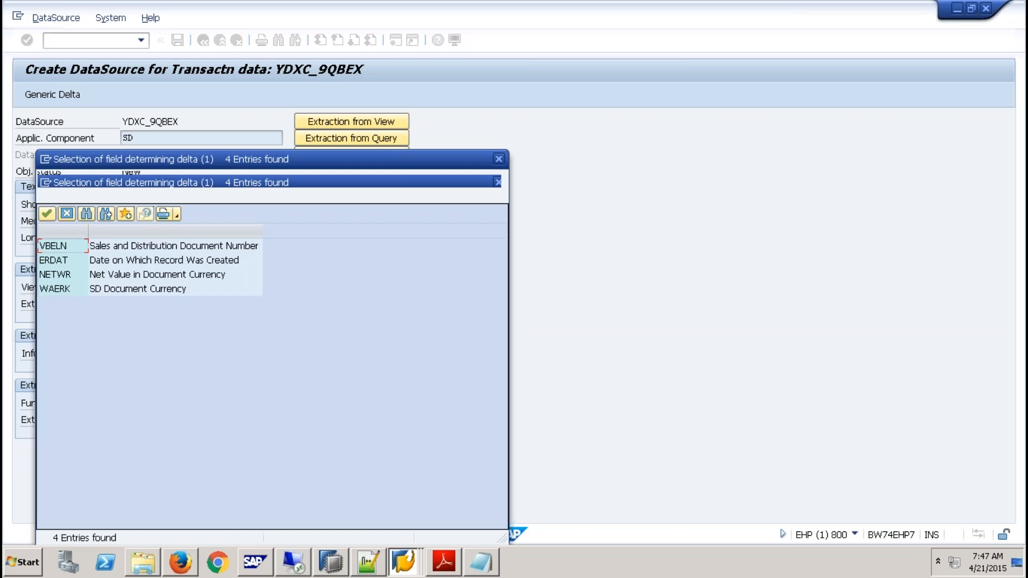
click(66, 249)
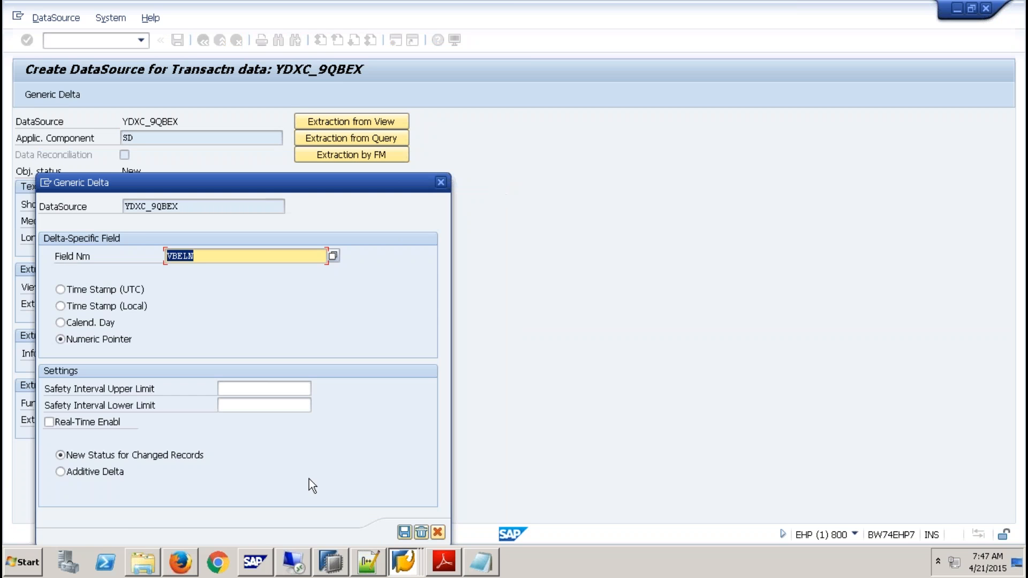
click(405, 532)
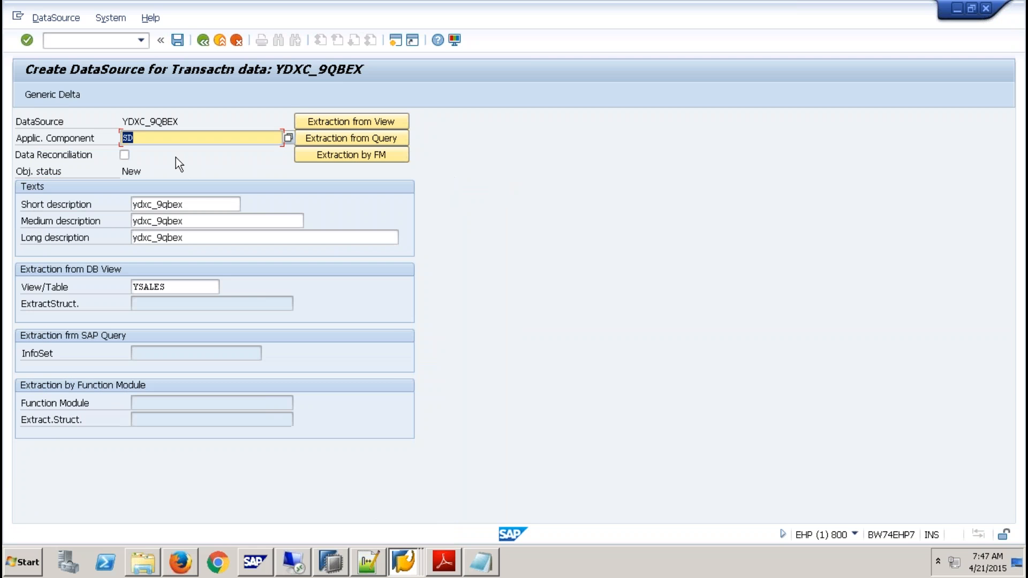
- Save the new DataSource as a local object
click(182, 40)
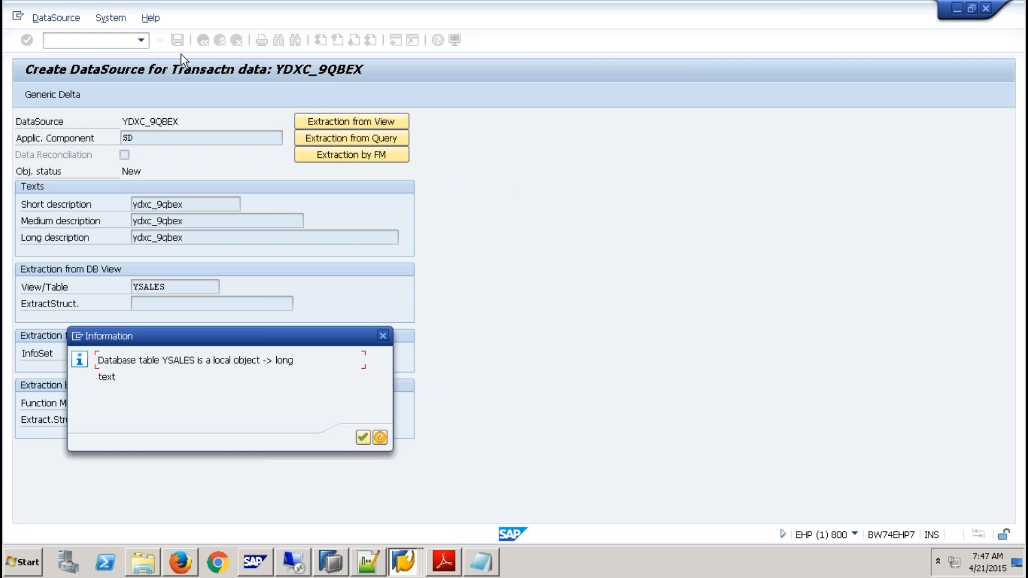
click(366, 437)
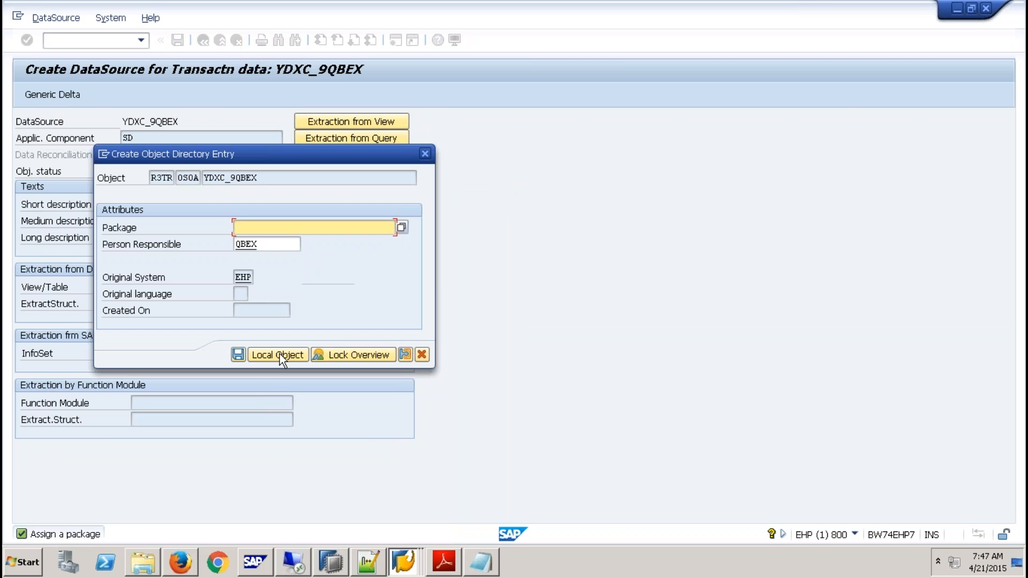
click(279, 355)
click(287, 357)
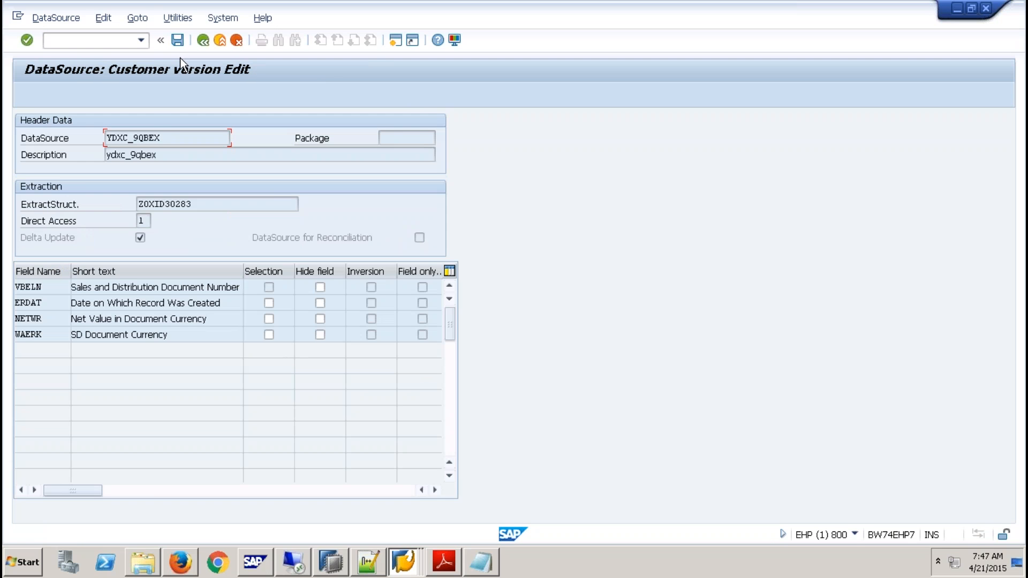
- Save the DataSource's field settings and copy the IDES ALE Central system's technical name ECW_00_800 from transaction RSA1
click(178, 40)
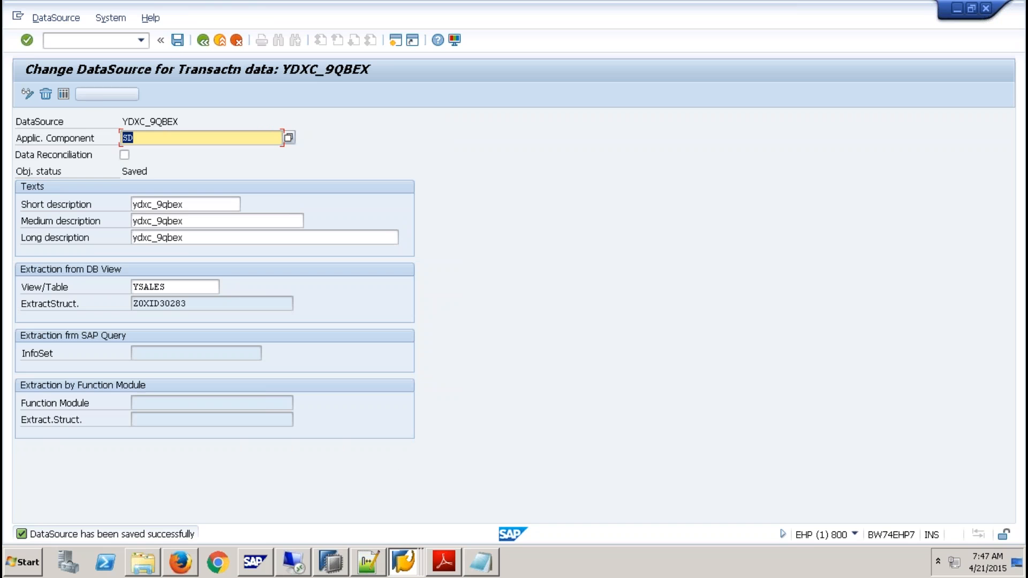
click(107, 39)
text(/)
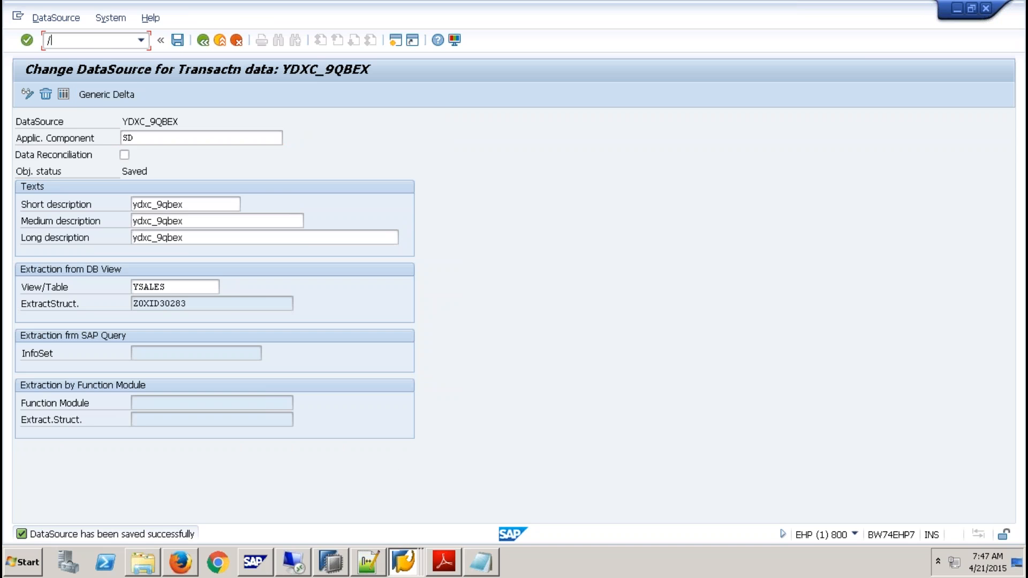
text(nrsa6)
key(Return)
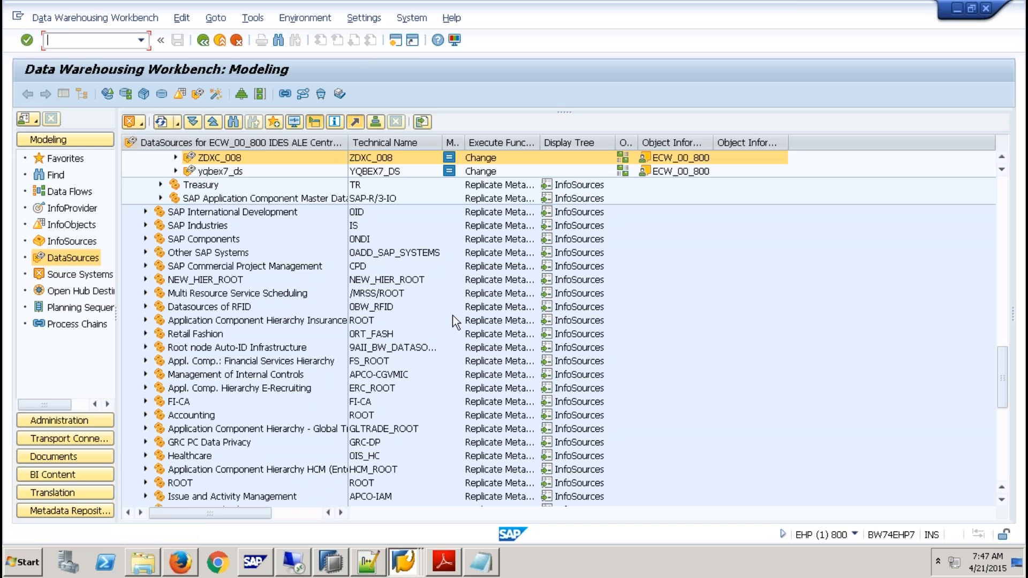
click(80, 274)
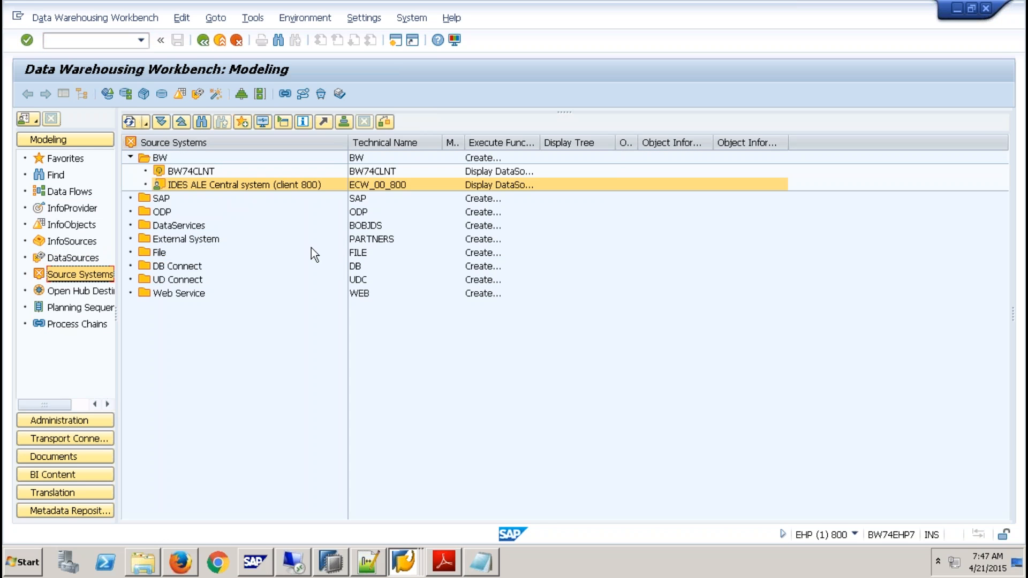
click(378, 185)
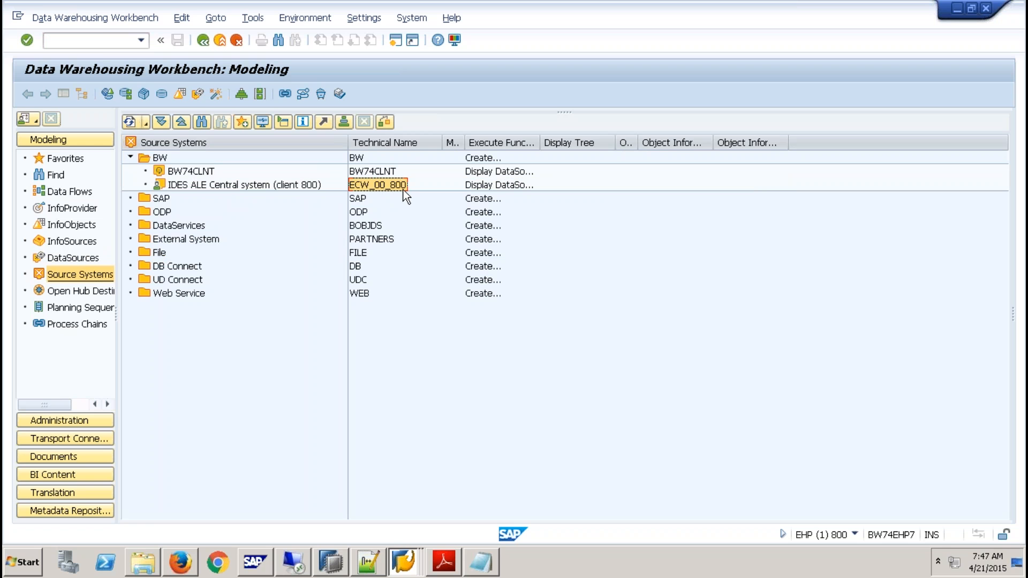
- Open the DataSource Repository with transaction RSDS and set the source system to ECW_00_800
click(101, 40)
text(/nrsds)
key(Return)
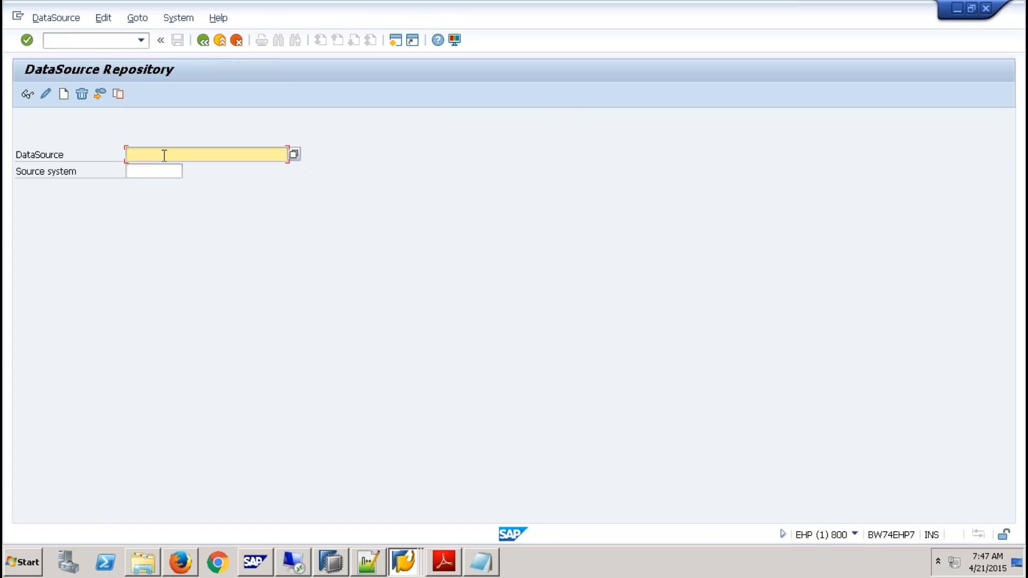
text(ECW_00_800)
click(168, 174)
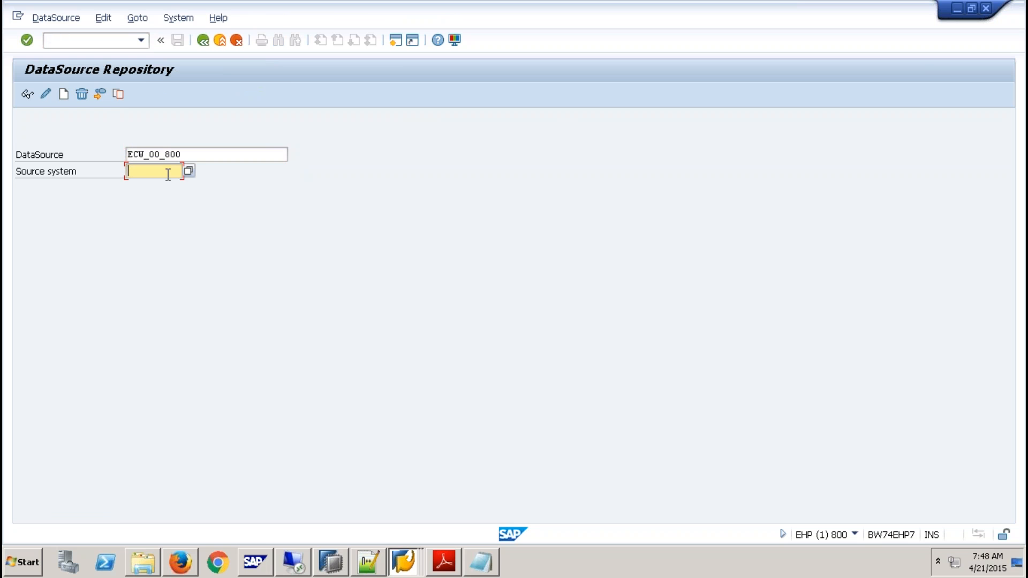
text(ECW_00_800)
- Replace the DataSource name in the repository selection with ydxc_9qbex
key(shift+Tab)
key(Delete)
text(ydxc_qb)
text(ew0)
key(BackSpace)
key(BackSpace)
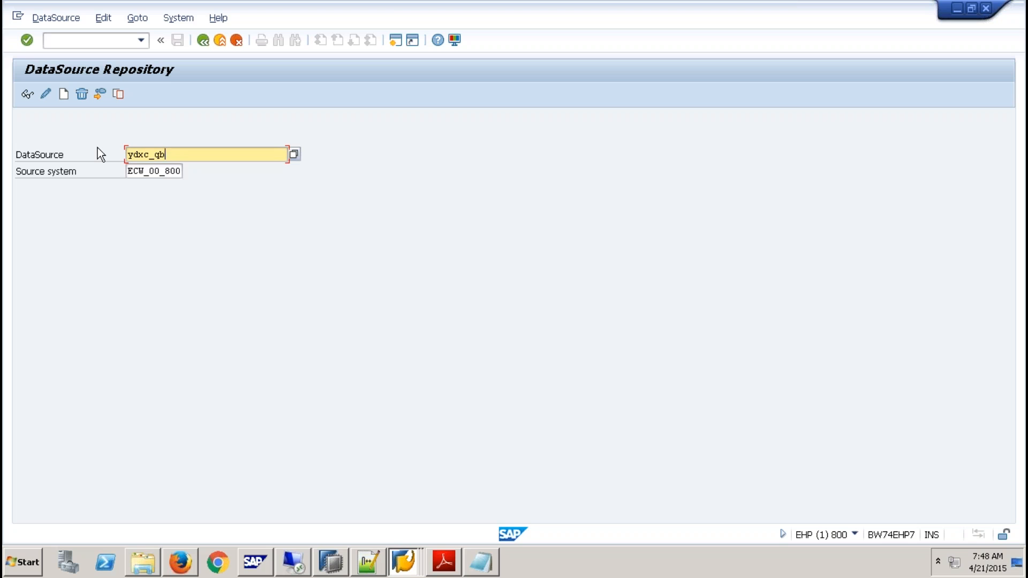
key(BackSpace)
key(BackSpace)
key(BackSpace)
key(BackSpace)
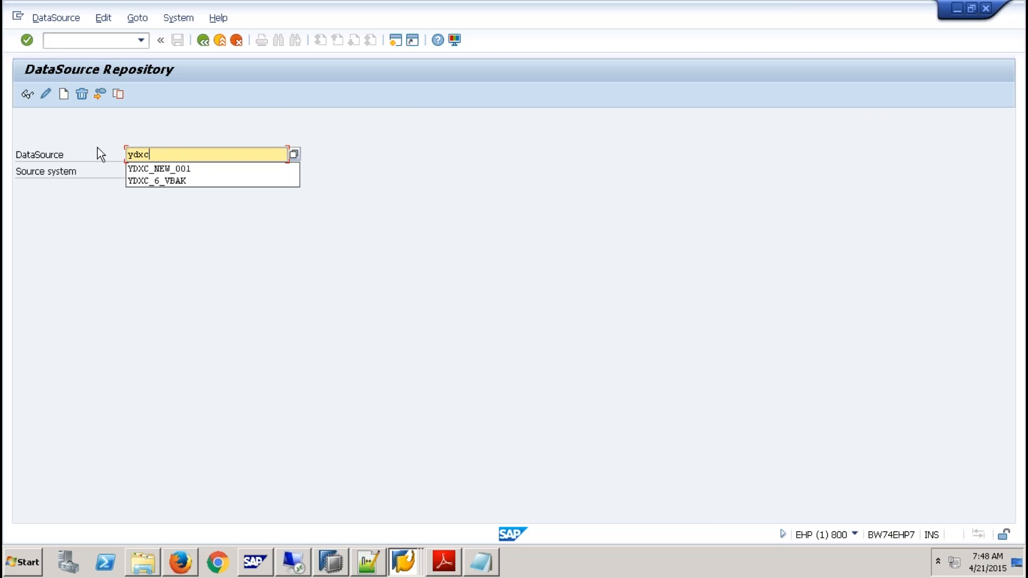
text(9qb)
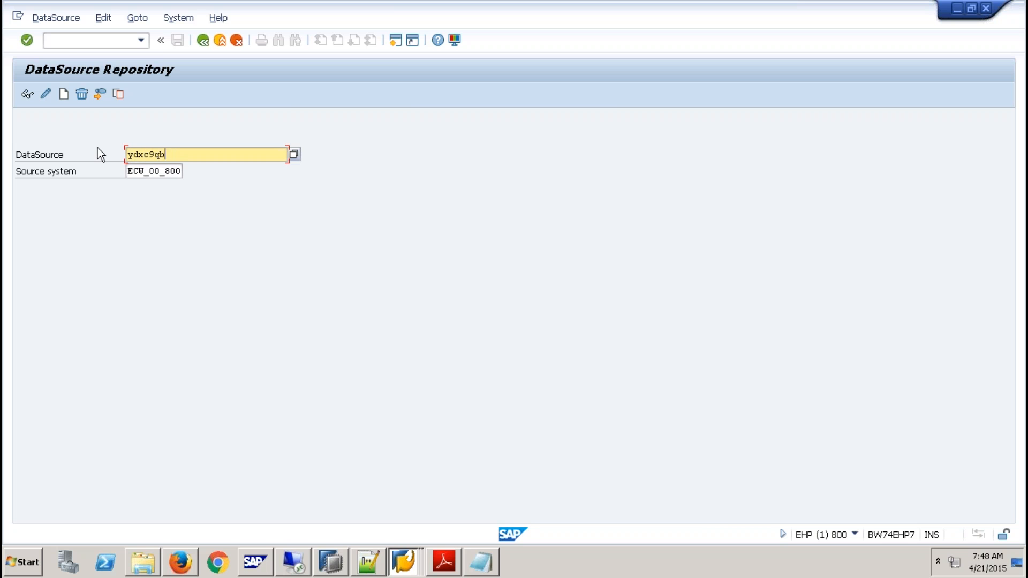
text(ex)
key(BackSpace)
key(BackSpace)
key(BackSpace)
key(BackSpace)
key(BackSpace)
text(_)
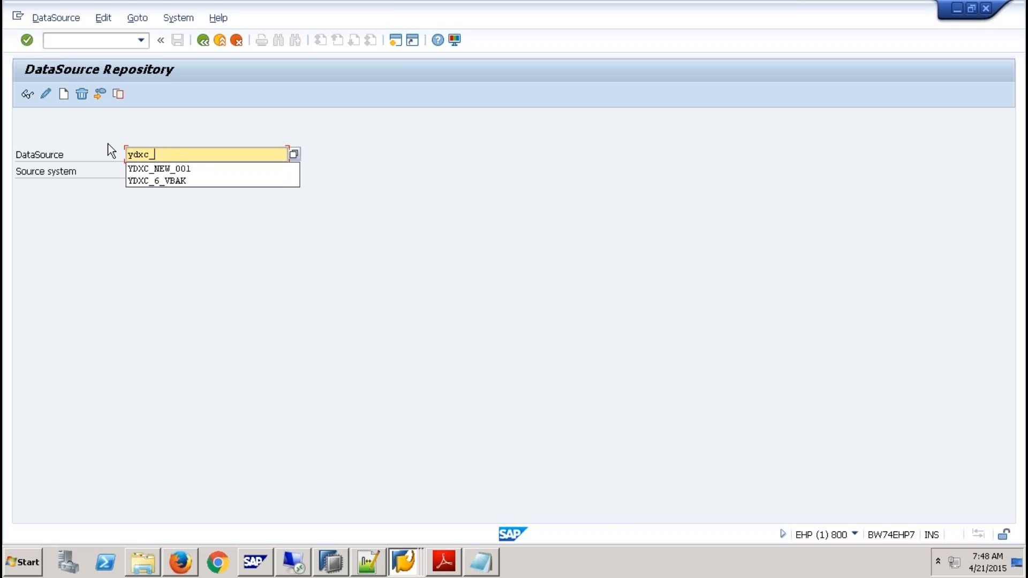
text(9qbex)
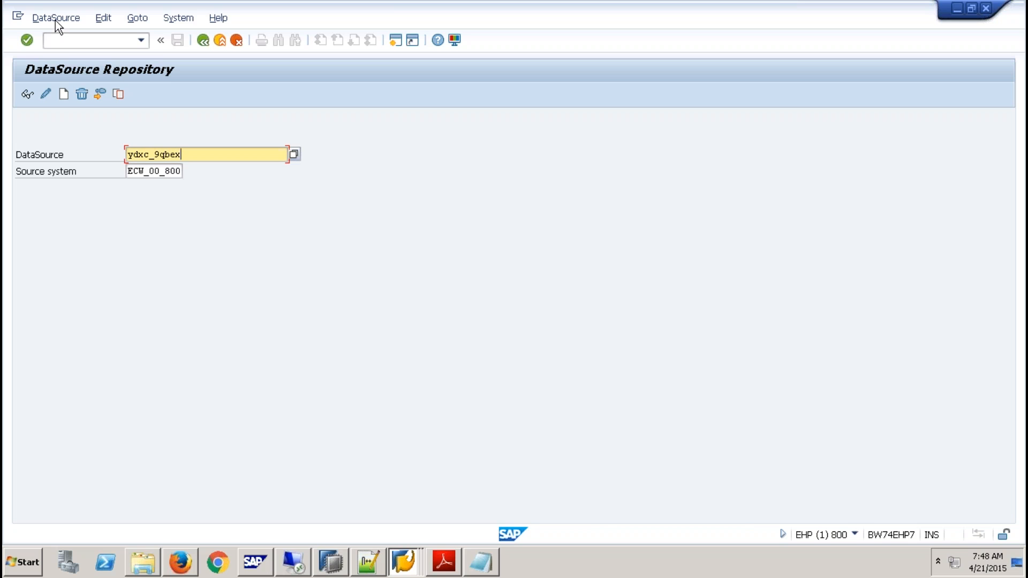
- Replicate the DataSource into BW, creating it as DataSource (RSDS)
click(56, 19)
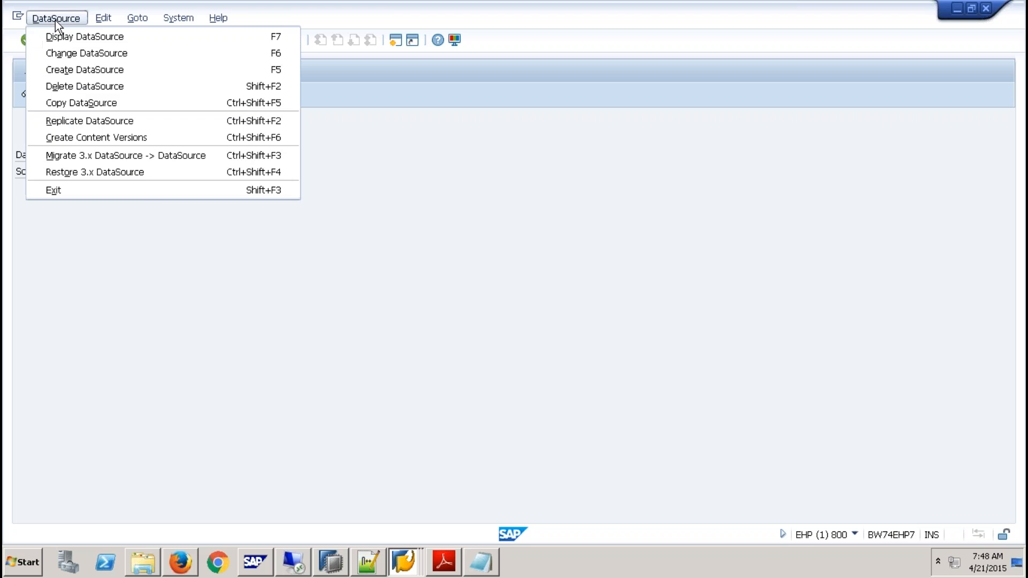
click(86, 121)
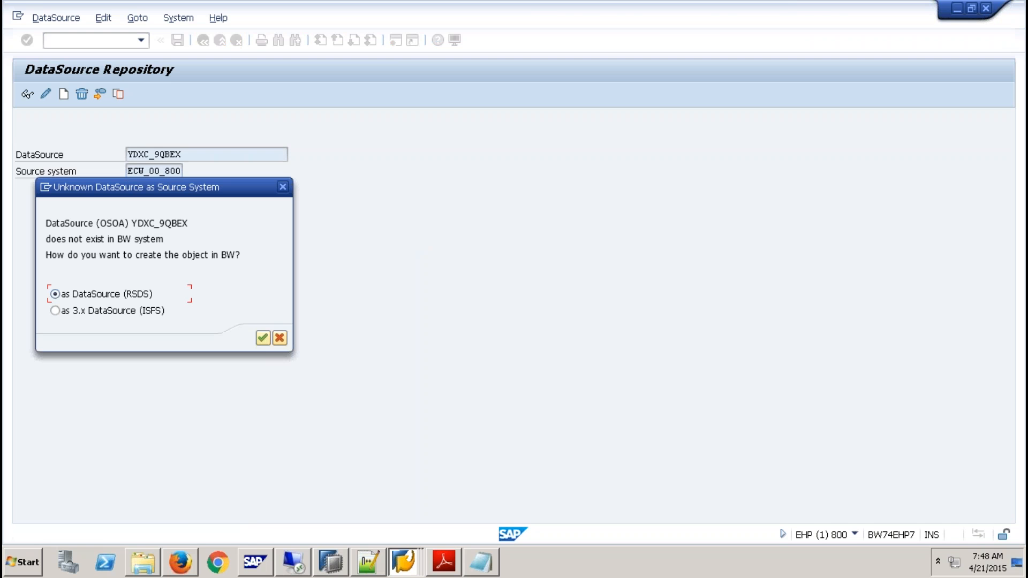
click(262, 338)
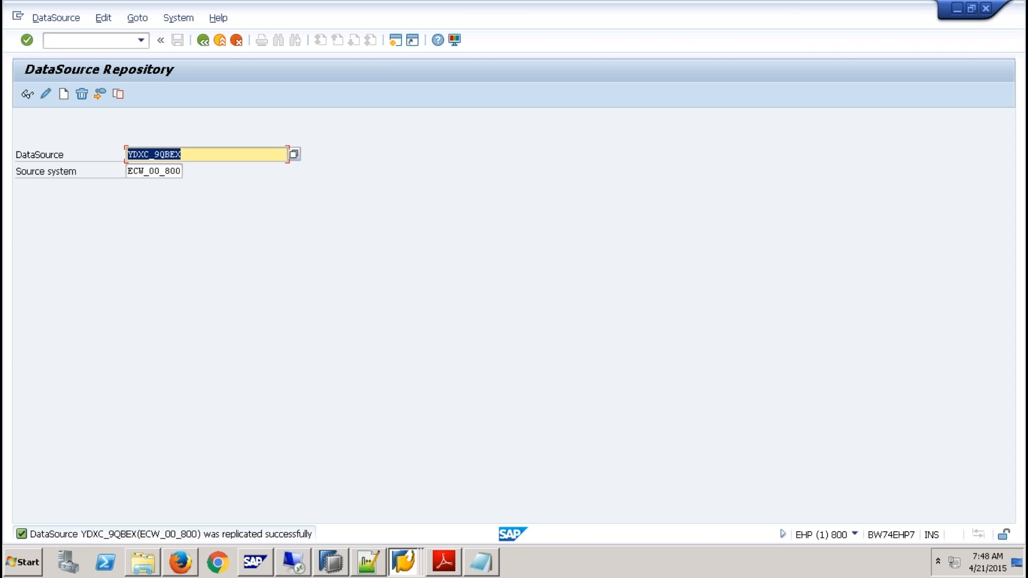
- Open transaction RSA1 and show the DataSource tree of source system ECW_00_800
click(96, 42)
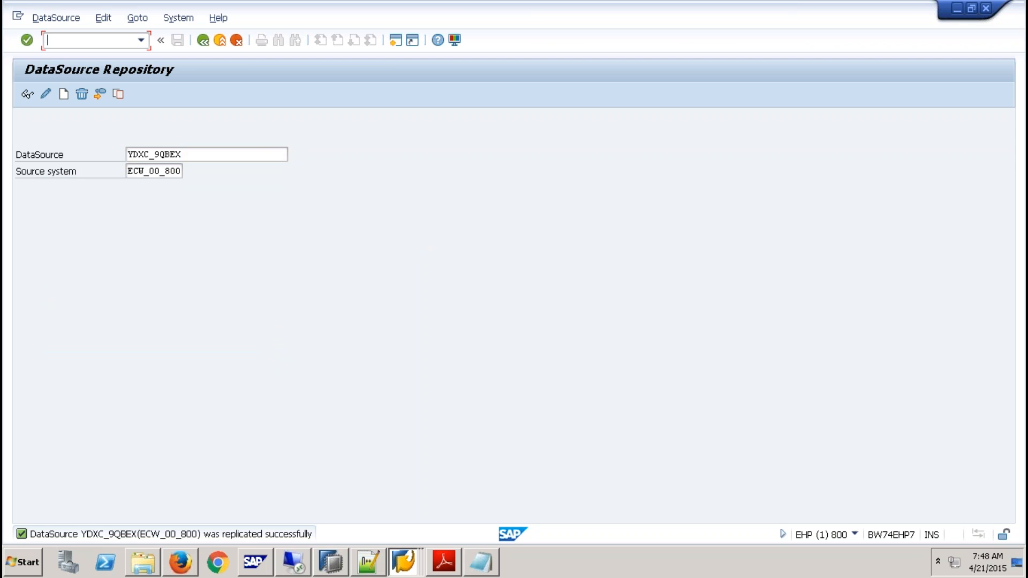
text(/nrsa1)
key(Return)
right_click(217, 186)
click(252, 194)
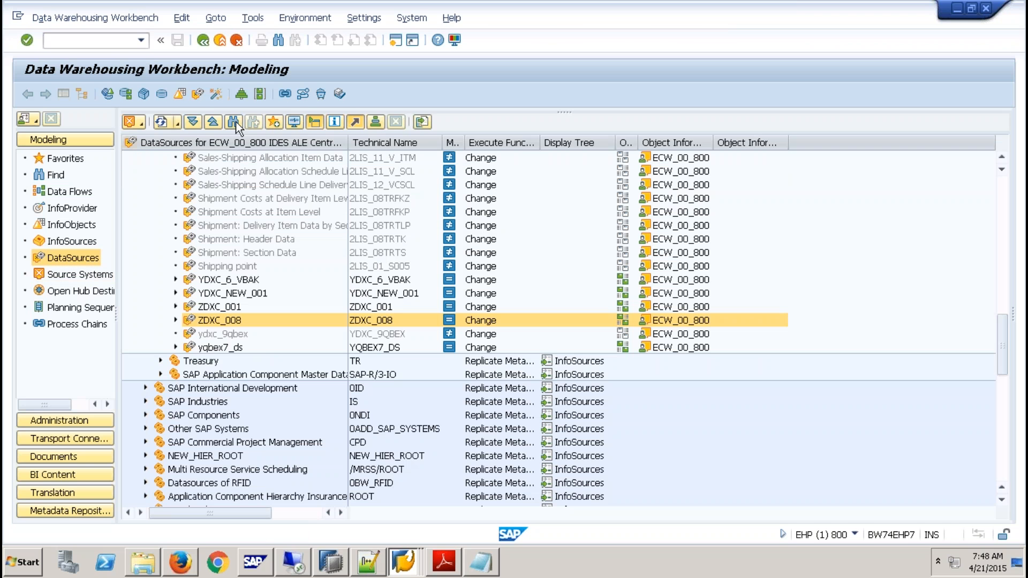
click(233, 122)
key(ctrl+v)
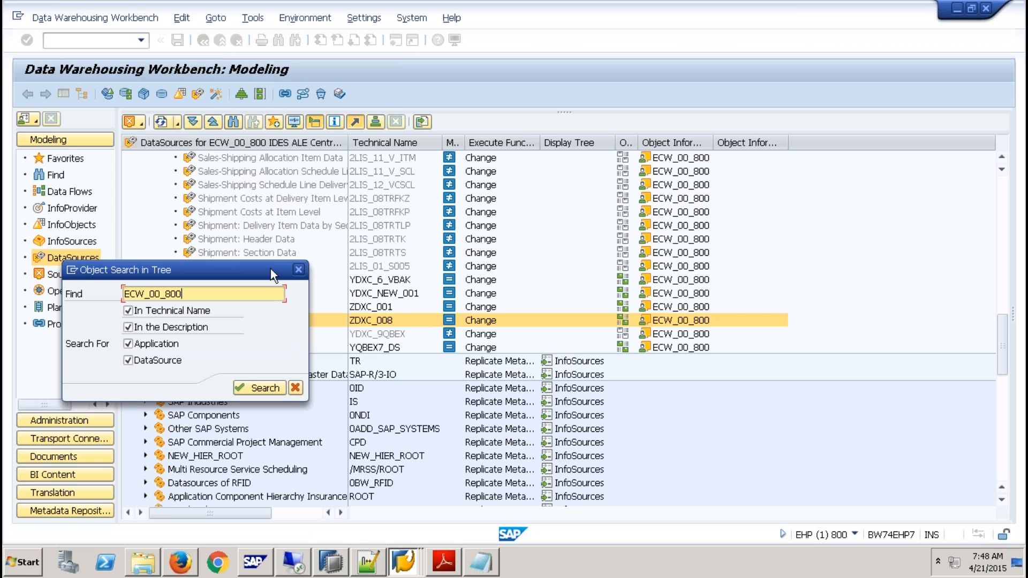
key(BackSpace)
key(BackSpace)
key(BackSpace)
key(BackSpace)
key(BackSpace)
key(BackSpace)
key(BackSpace)
key(BackSpace)
key(BackSpace)
key(BackSpace)
text(E)
click(297, 389)
- Copy the technical name YDXC_9QBEX and enter it as the DataSource of a new entry in table YDXCDATASOURCES
click(375, 336)
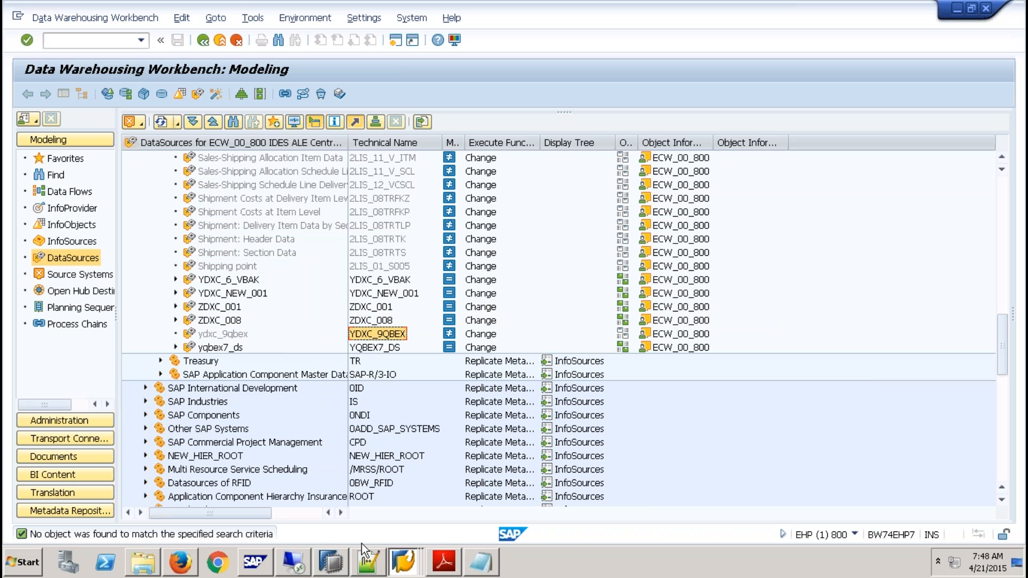
click(407, 563)
click(404, 531)
click(293, 94)
click(26, 94)
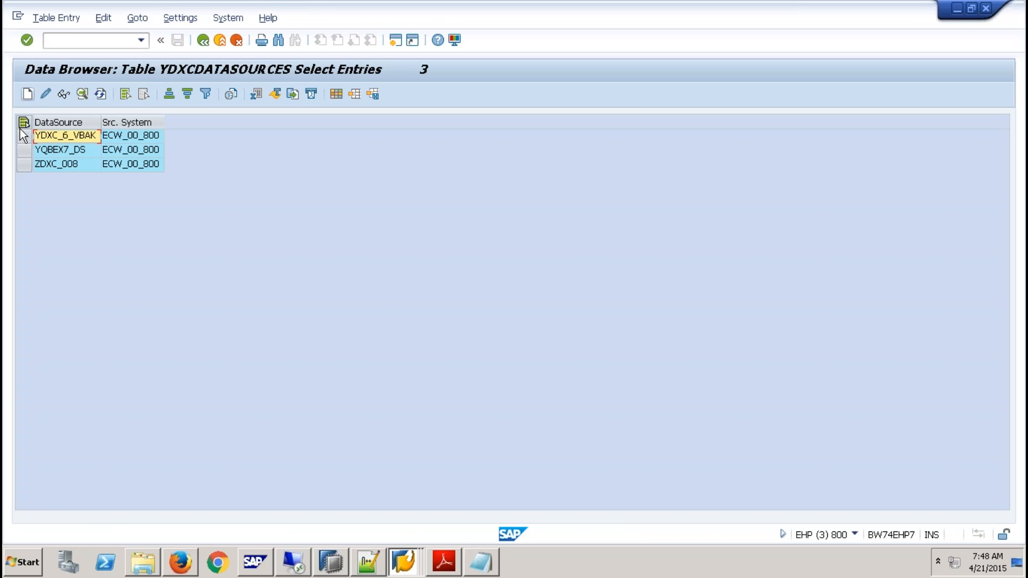
key(ctrl+v)
click(164, 139)
- Clear the partly entered source system and look up its technical name in the Data Warehousing Workbench
text(e)
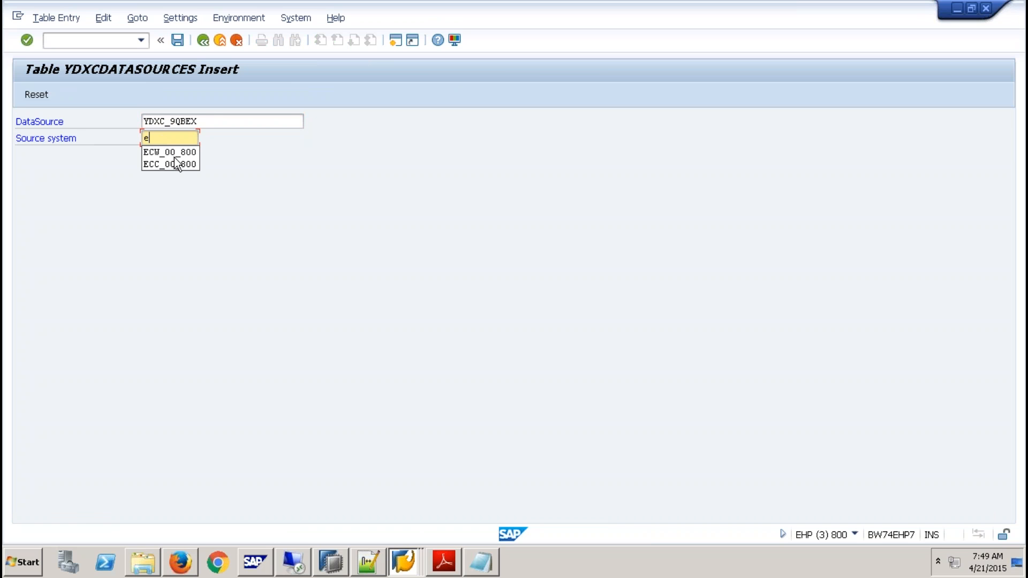
key(BackSpace)
key(BackSpace)
key(BackSpace)
key(BackSpace)
key(BackSpace)
key(BackSpace)
key(Down)
click(283, 251)
key(alt+Tab)
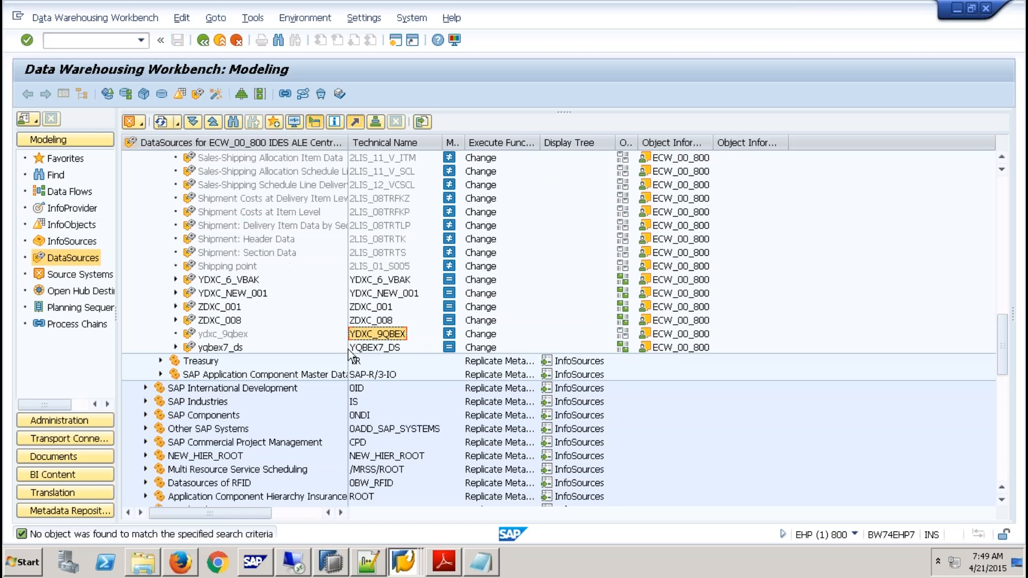
click(80, 275)
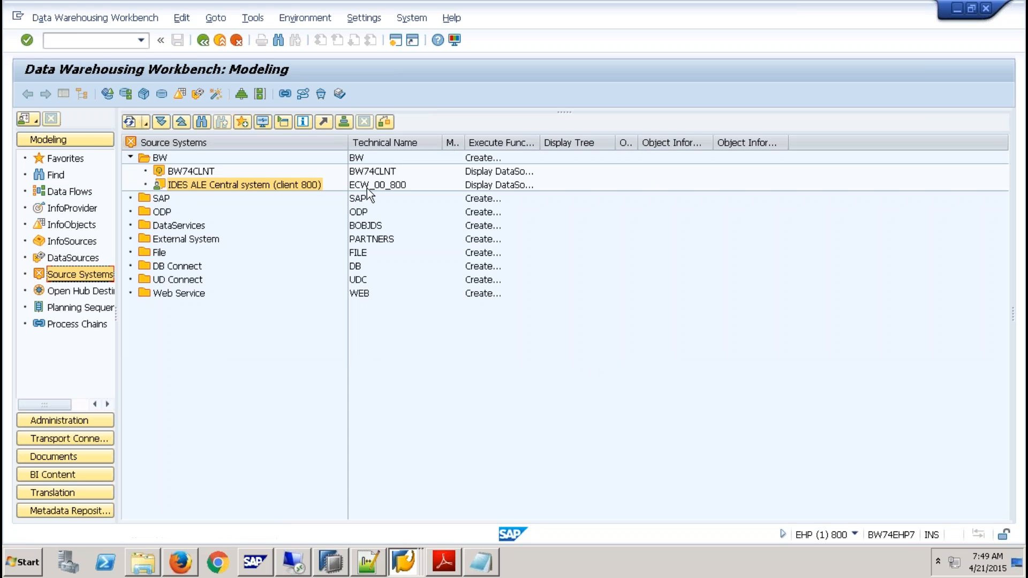
- Set the new entry's source system to ECW_00_800, save it and select it in the YDXCDATASOURCES table list
key(alt+Tab)
text(e)
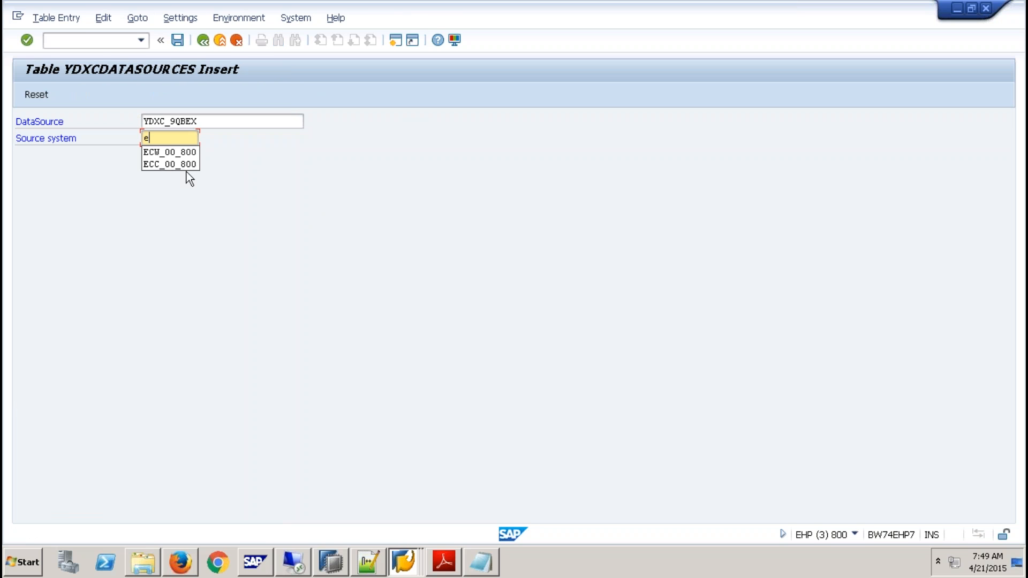
click(162, 154)
click(179, 43)
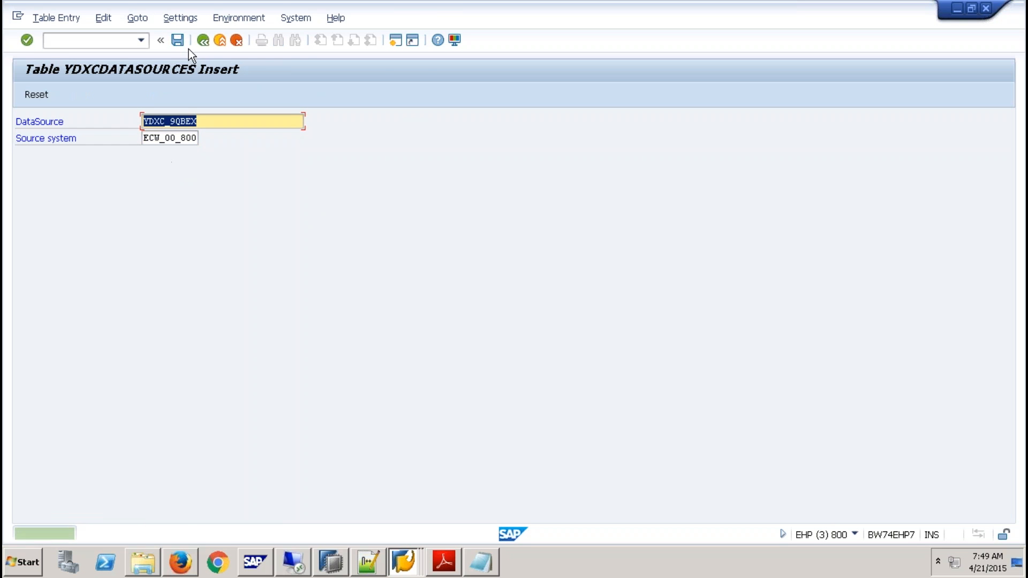
click(203, 43)
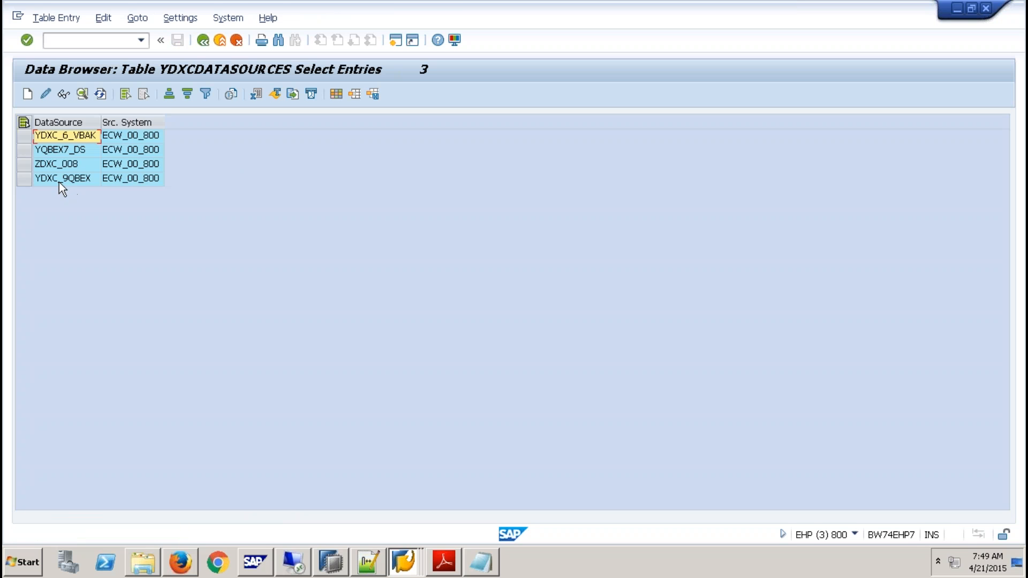
click(60, 176)
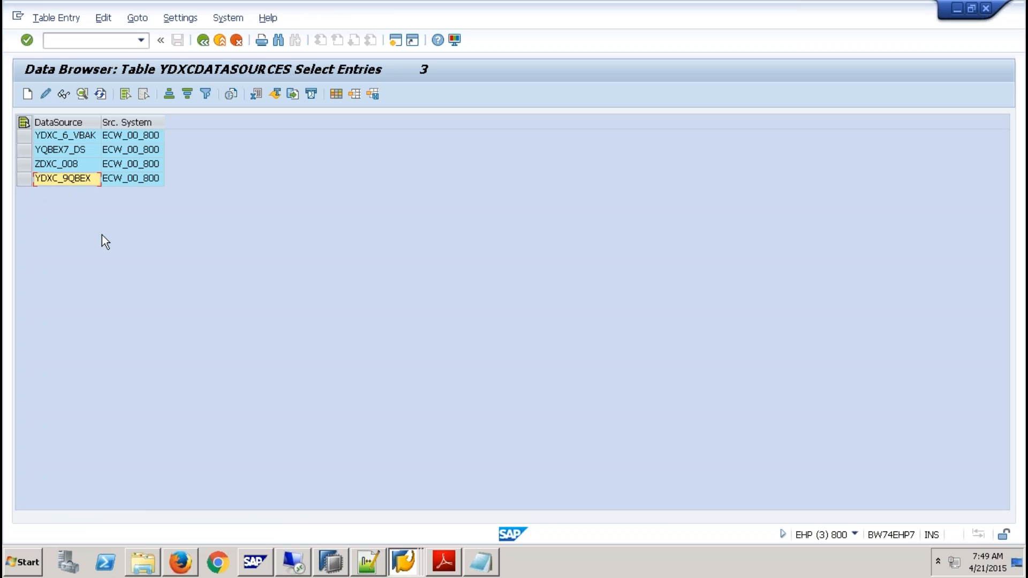
- Open the replicated DataSource ydxc_9qbex for changing in the Data Warehousing Workbench
key(alt+Tab)
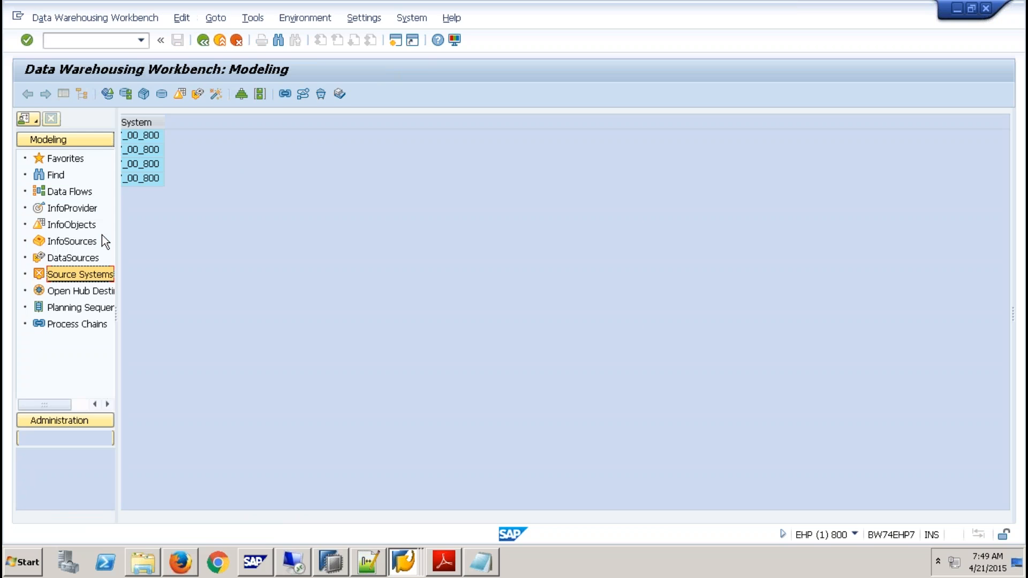
click(73, 258)
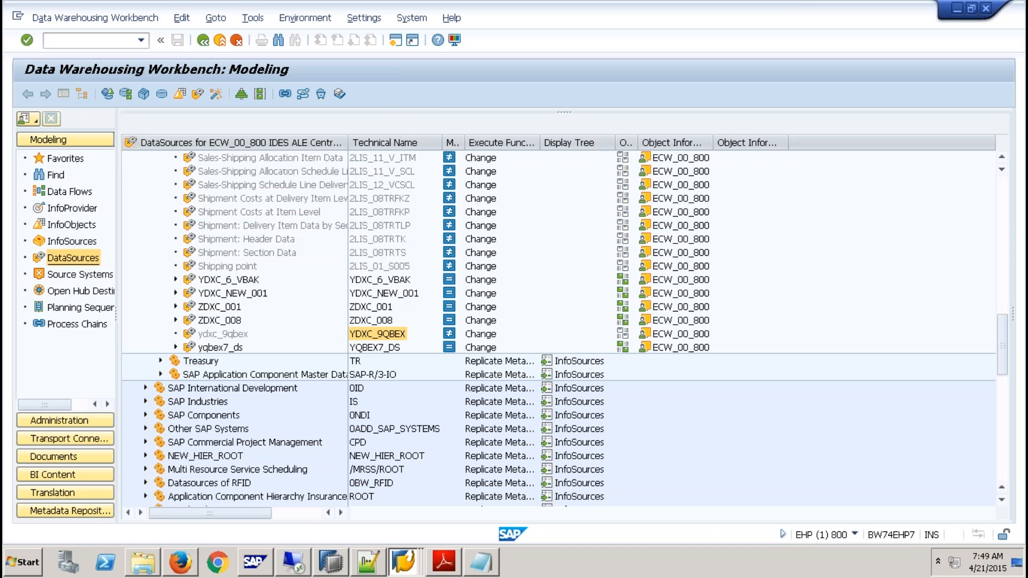
right_click(232, 335)
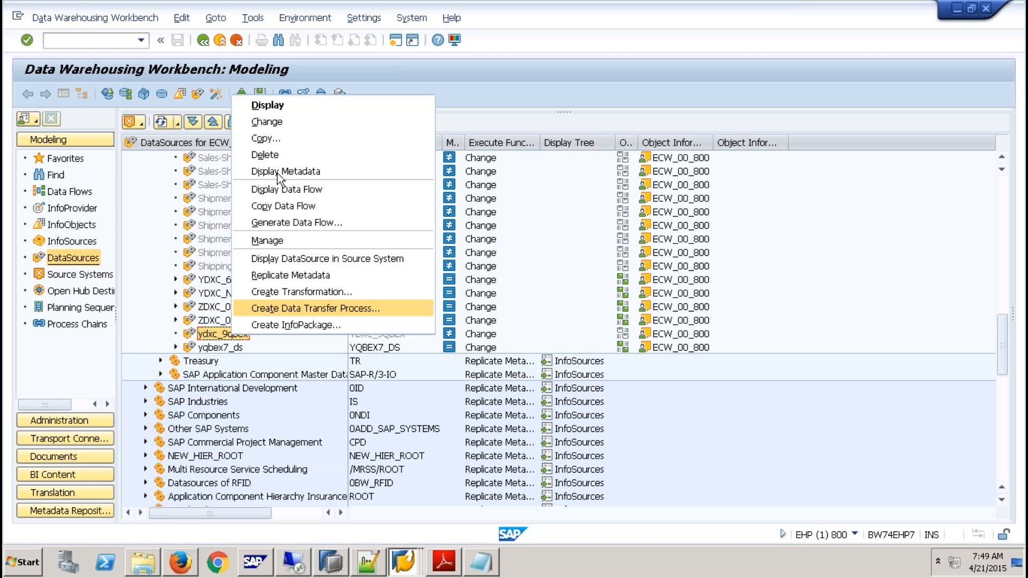
click(280, 121)
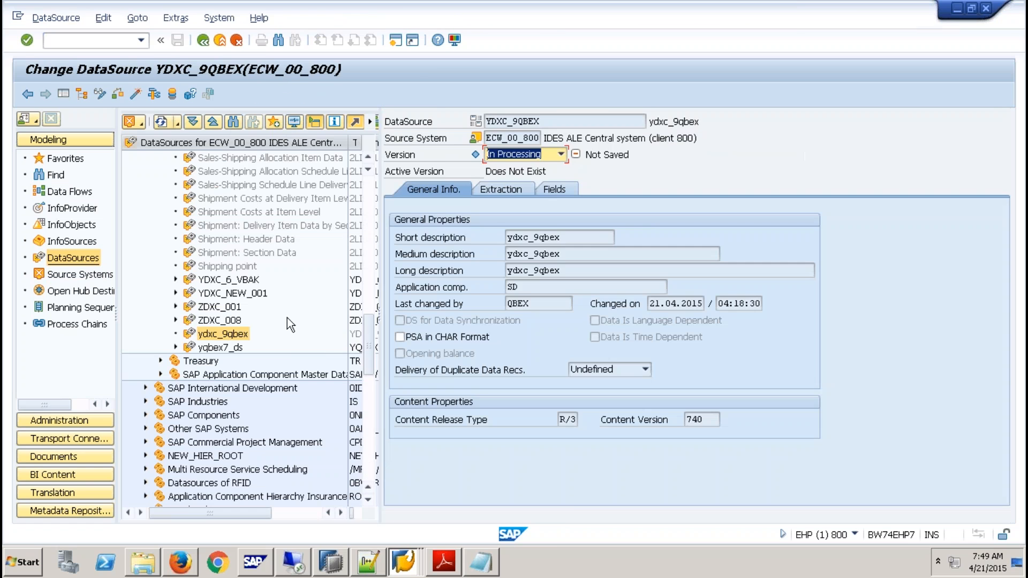
- Switch to SAP HANA Studio, refresh the Tables folder of schema QBEX9DXC to check its contents, and return to the DataSource
click(331, 563)
click(43, 227)
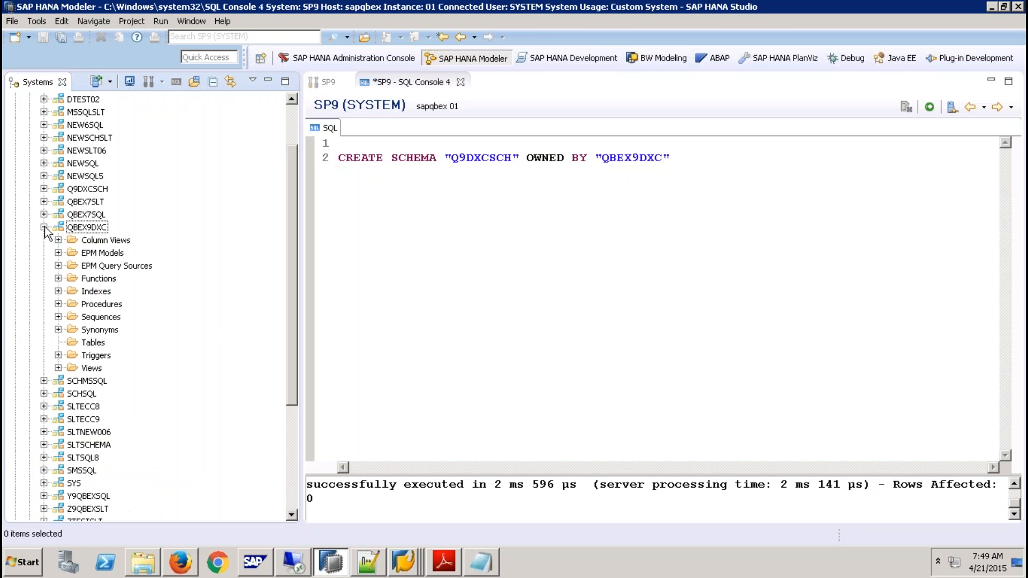
right_click(95, 343)
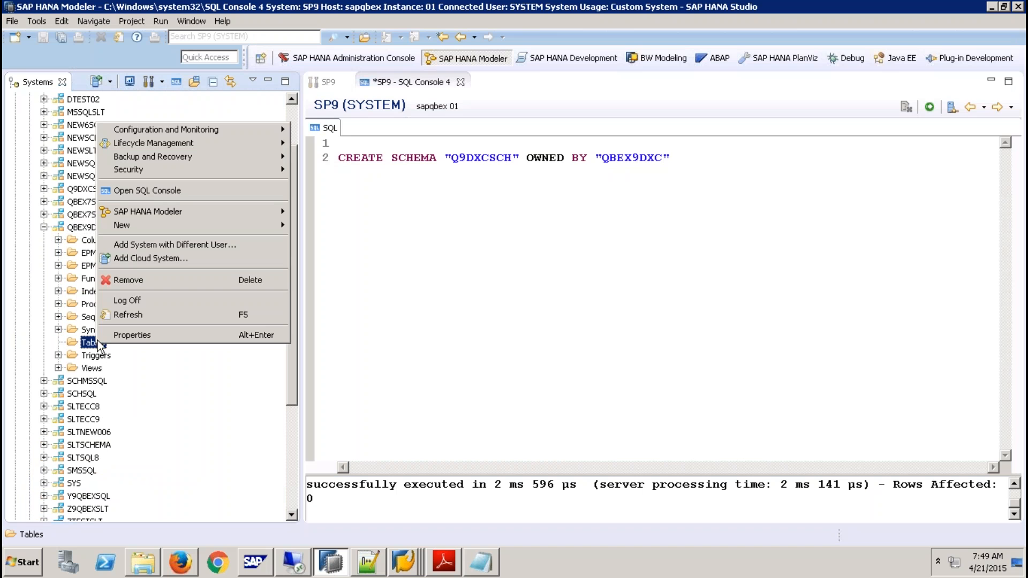
click(140, 314)
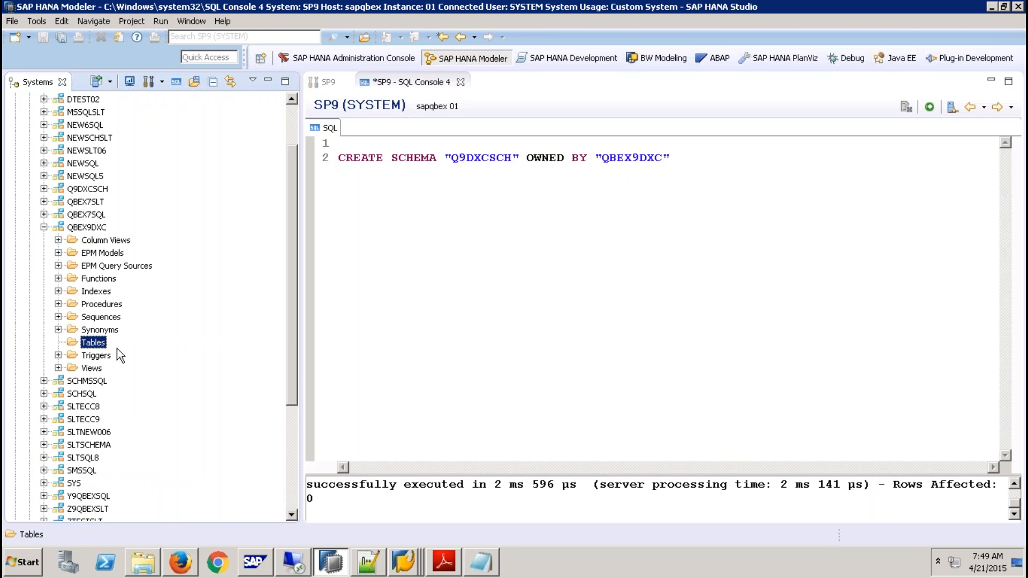
key(alt+Tab)
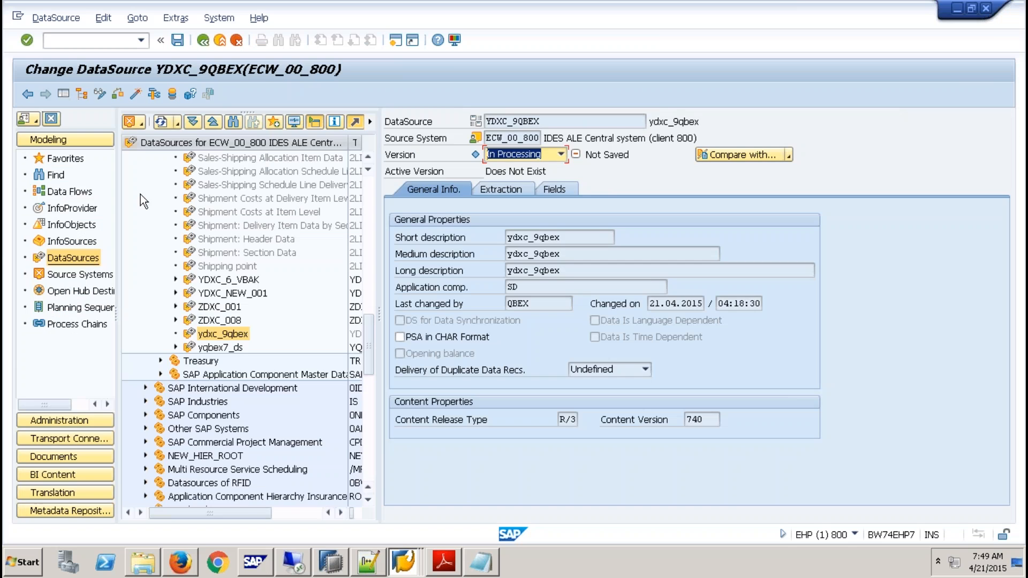
- Activate the DataSource YDXC_9QBEX, and in SAP HANA Studio refresh the Tables folder of schema QBEX9DXC
click(134, 95)
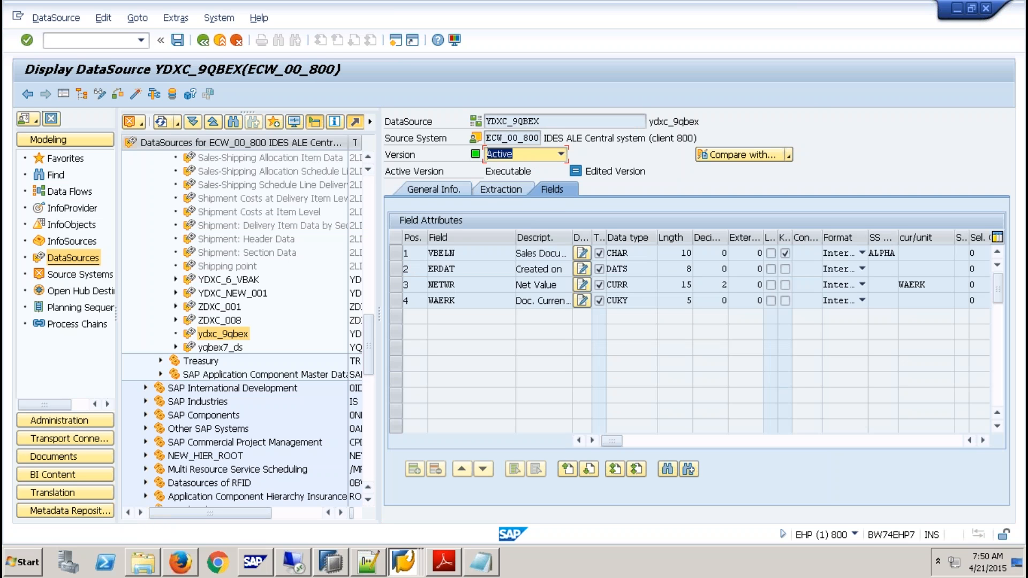
click(339, 563)
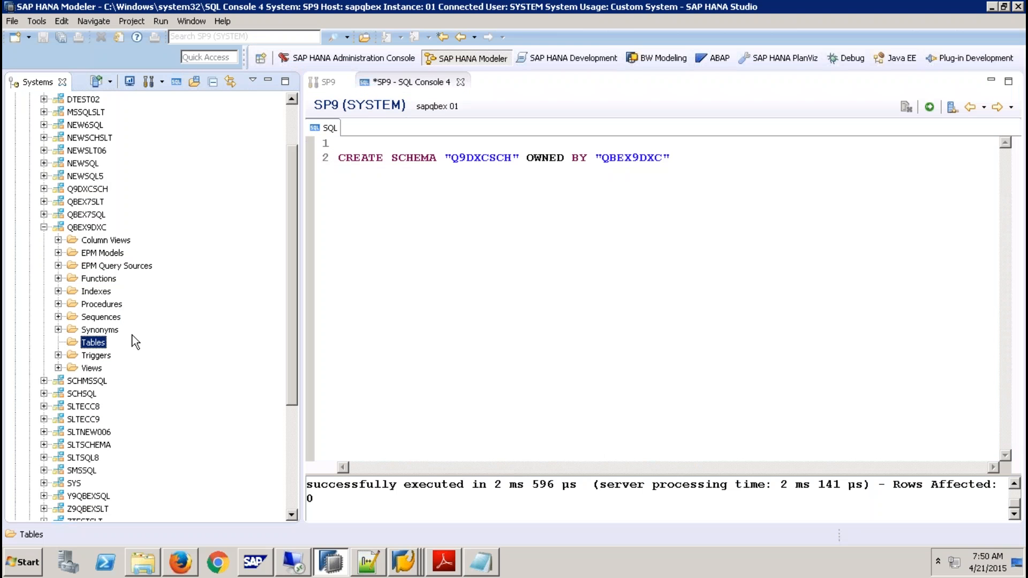
right_click(97, 344)
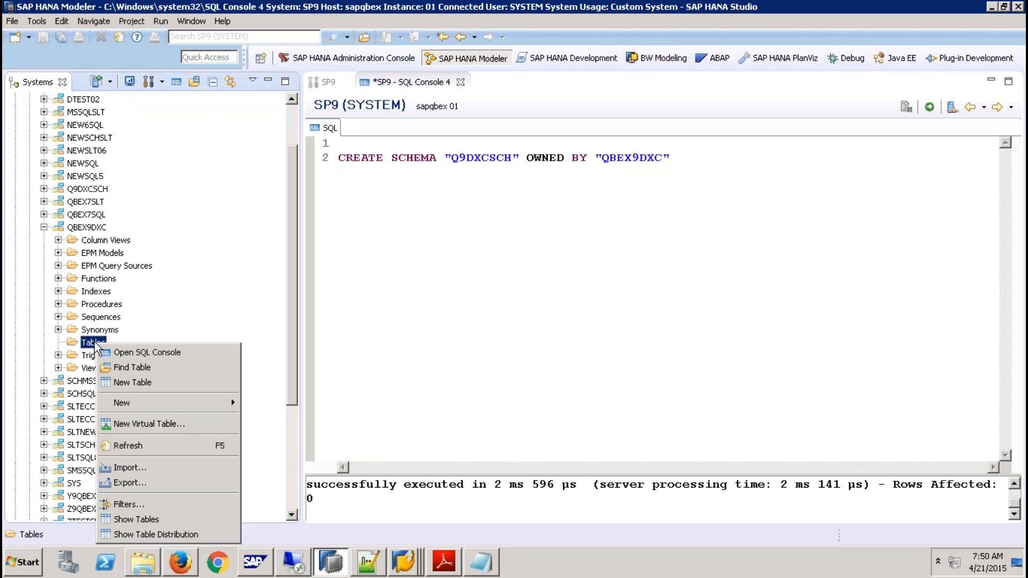
click(130, 448)
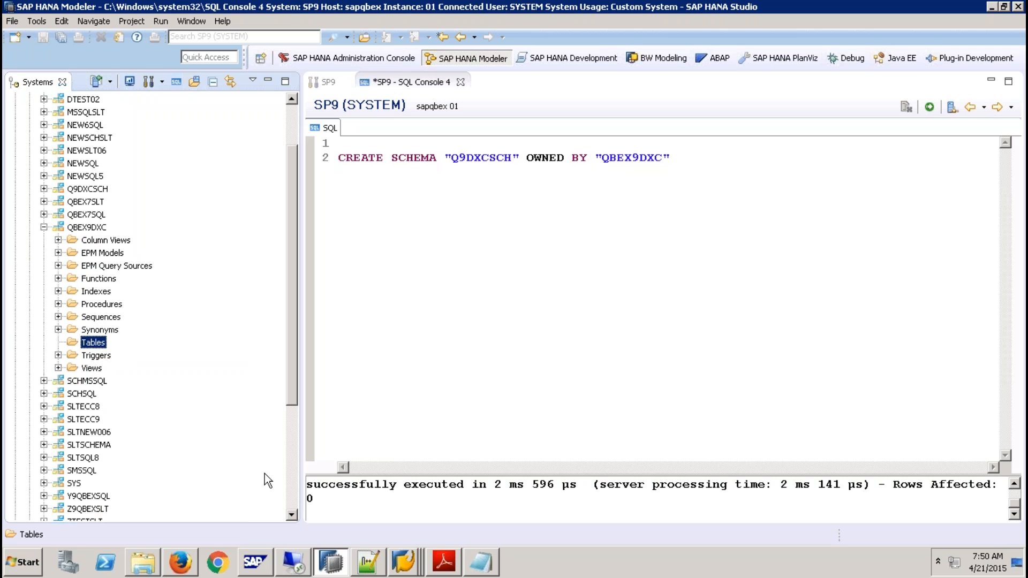
- Switch back to SAP GUI and rerun the YDXCDATASOURCES selection without restrictions to check its registered DataSources
click(404, 563)
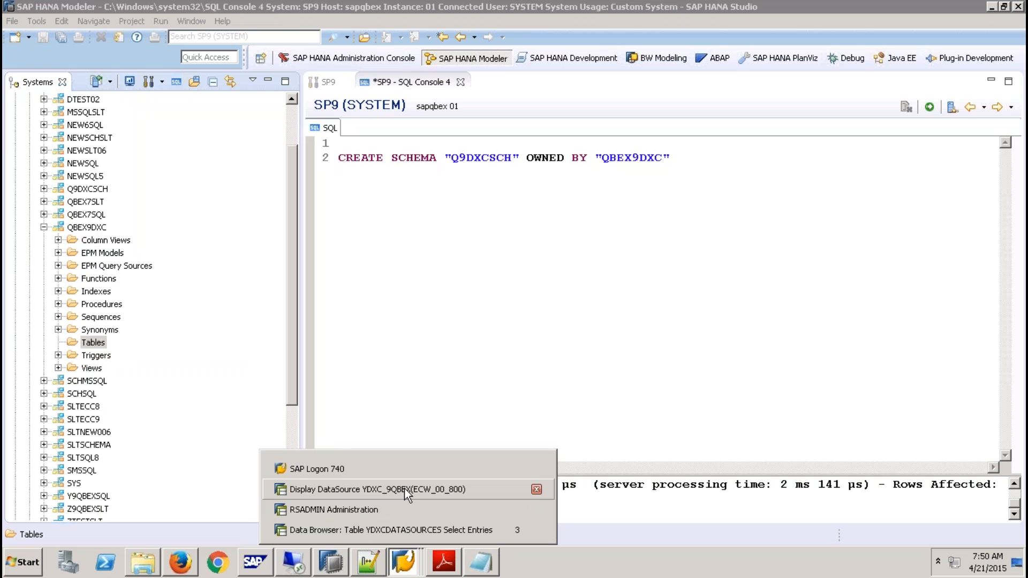
click(364, 510)
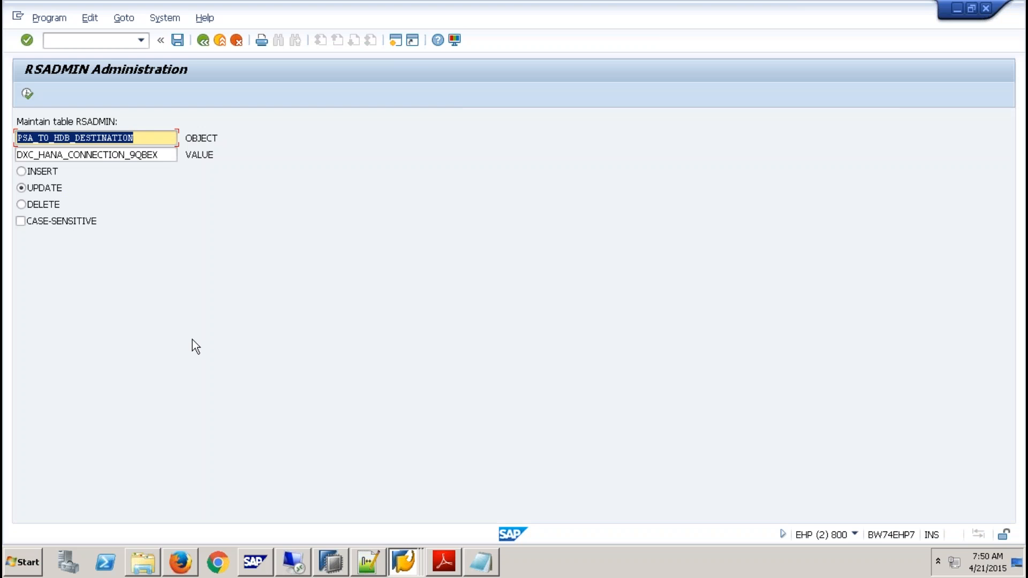
click(403, 562)
click(399, 531)
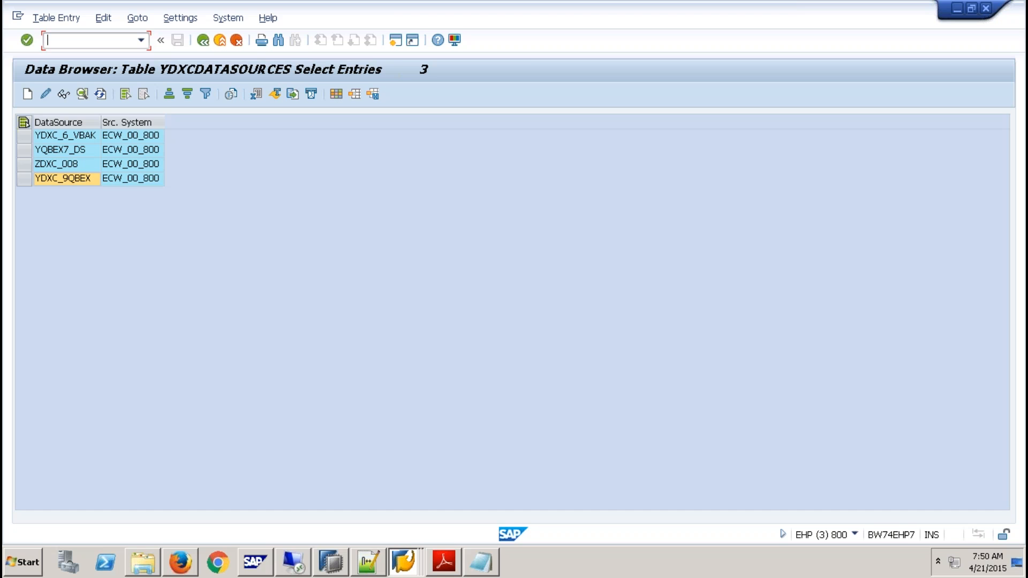
click(203, 42)
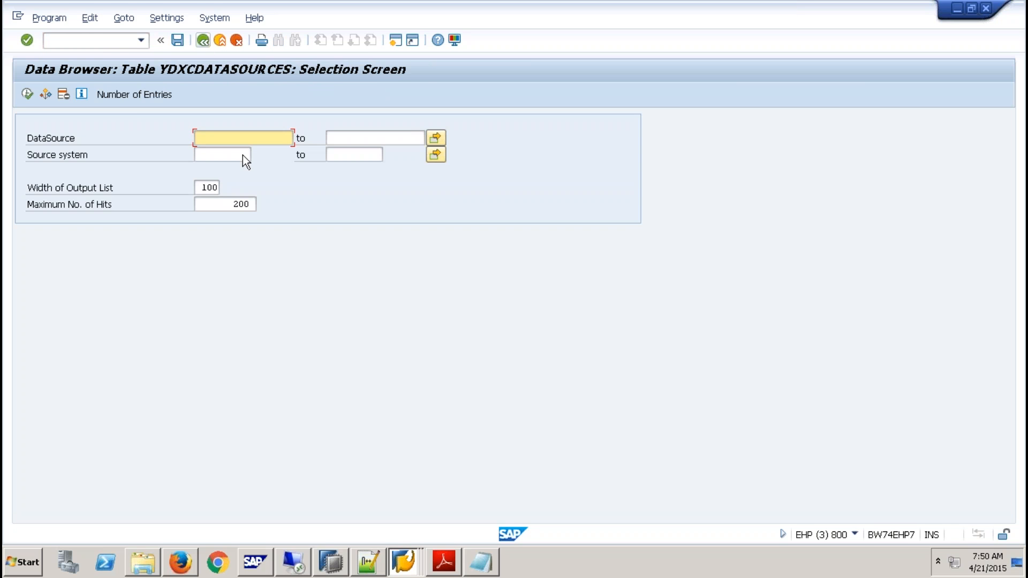
click(28, 94)
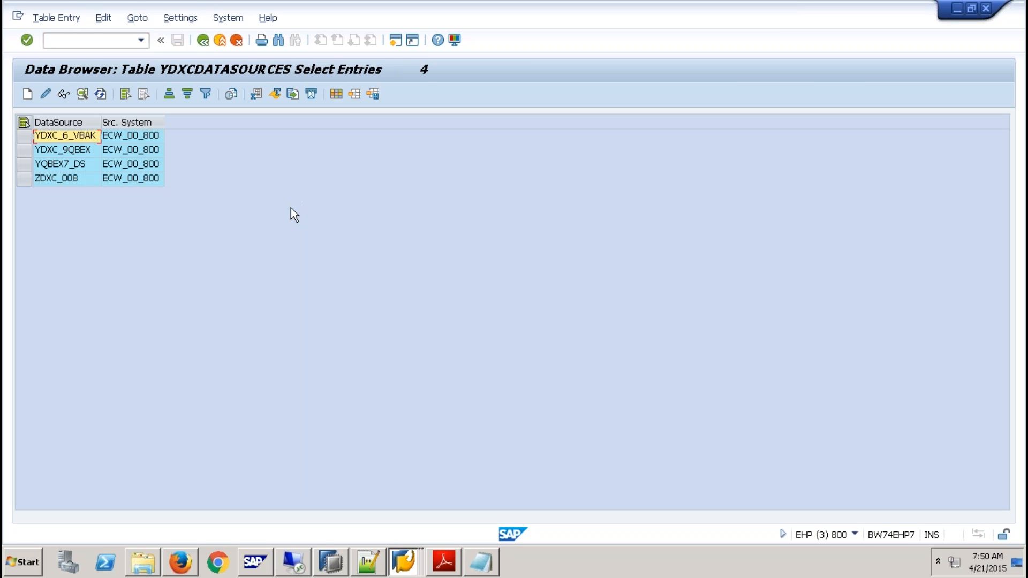
- Open table RSADMIN in the ABAP Dictionary (SE11) and display all of its entries
click(82, 39)
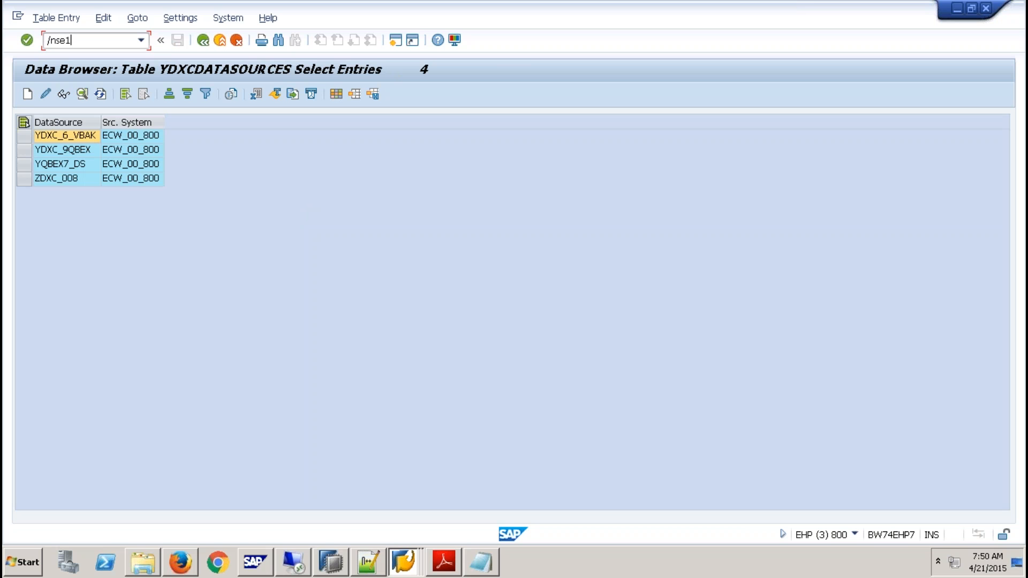
key(Return)
text(r)
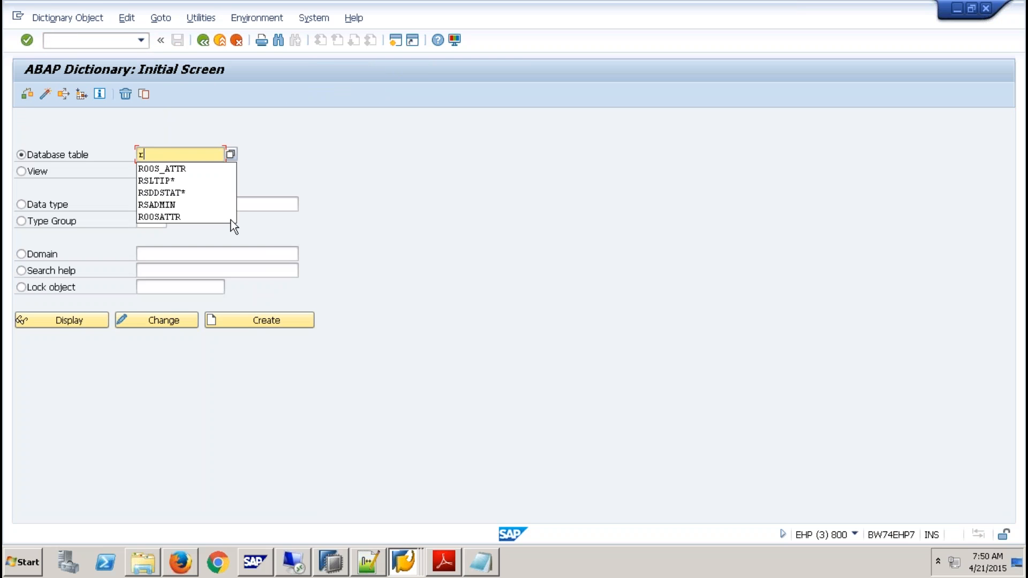
click(166, 206)
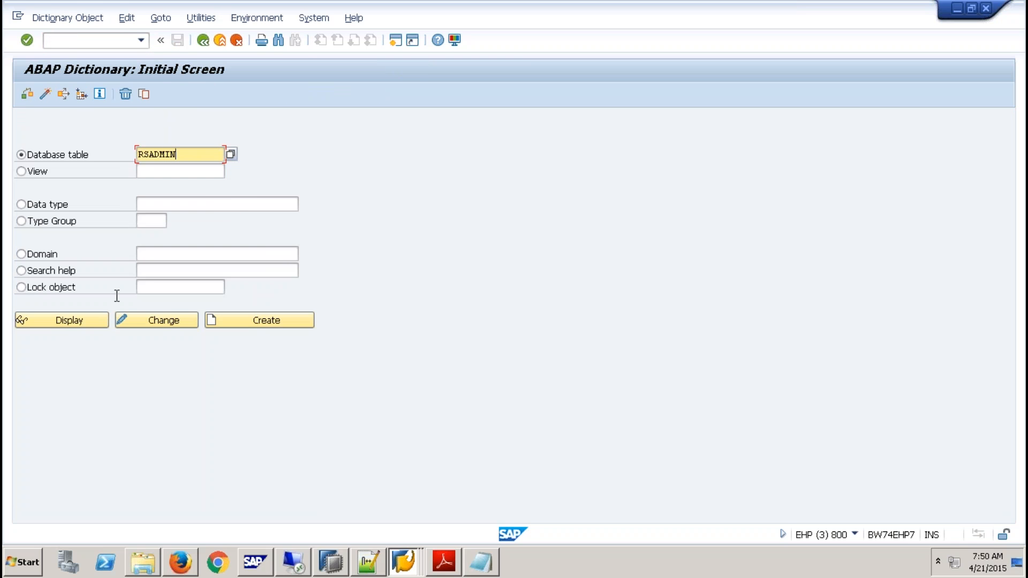
click(66, 319)
click(294, 93)
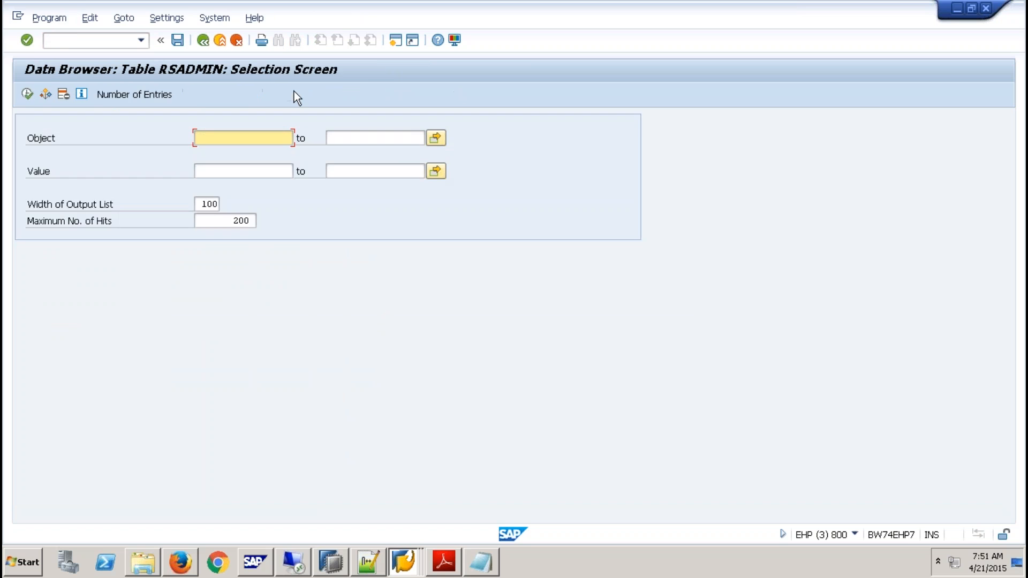
key(F8)
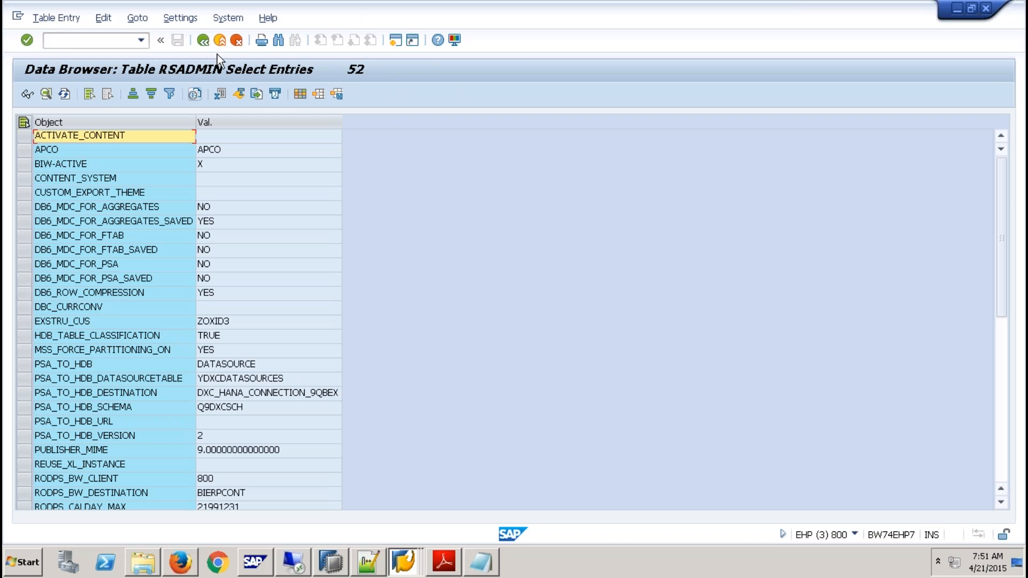
- Restrict the RSADMIN selection to objects matching psa* and check the value of PSA_TO_HDB_SCHEMA
click(203, 40)
text(ps)
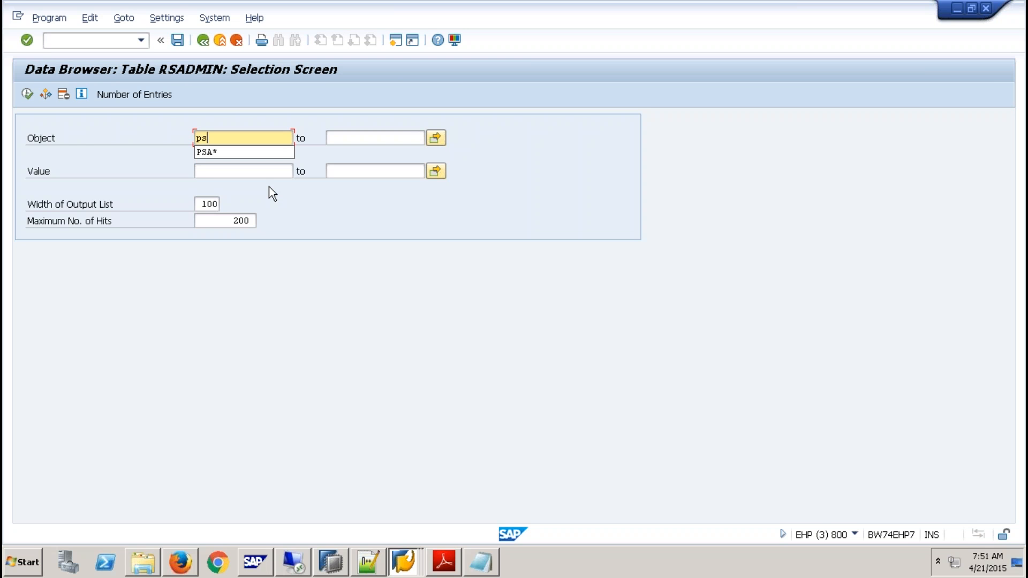
text(a*)
key(F8)
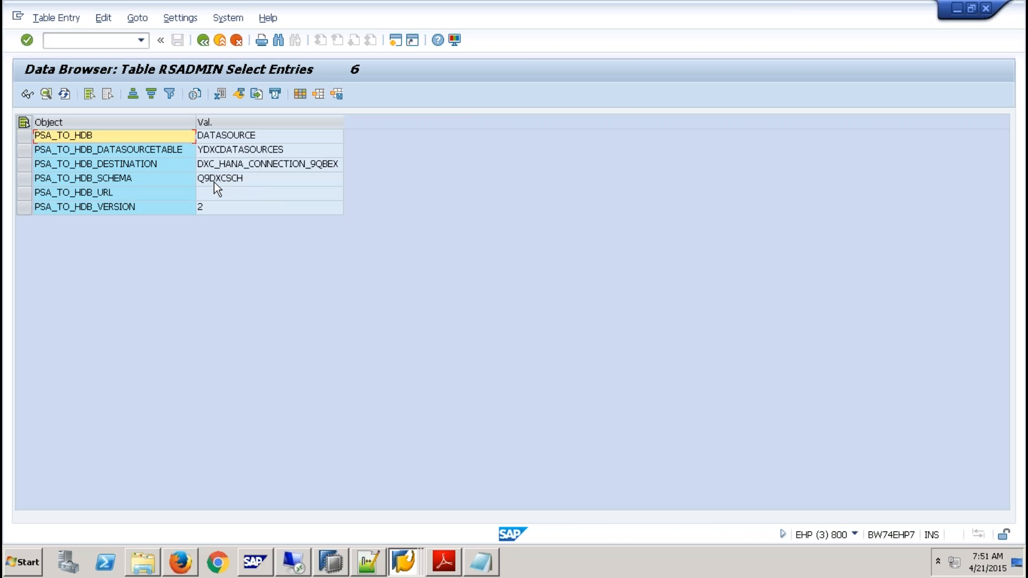
click(214, 181)
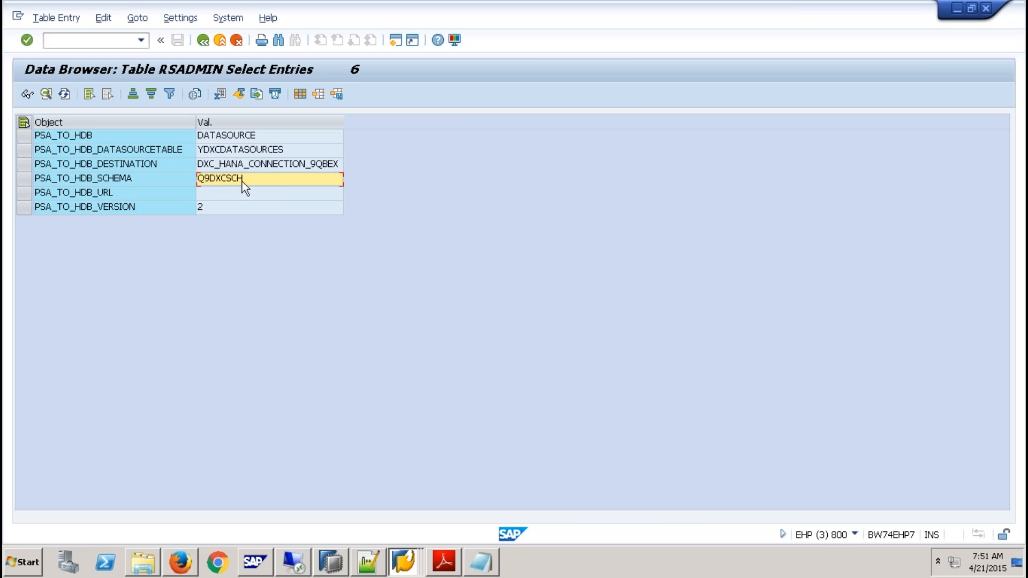
- Switch to SAP HANA Studio, collapse schema QBEX9DXC and examine the generated tables in schema Q9DXCSCH
click(342, 560)
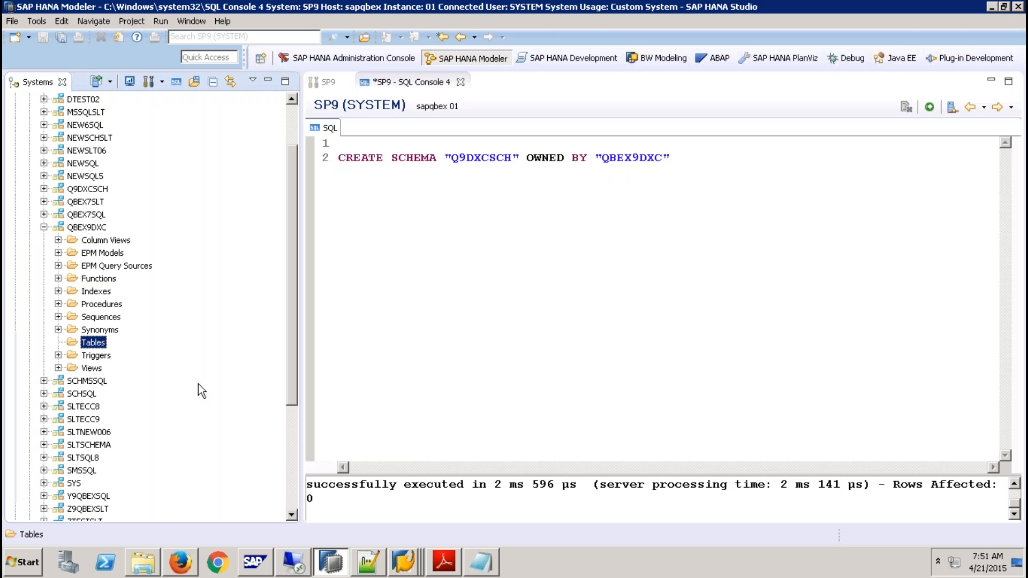
click(44, 227)
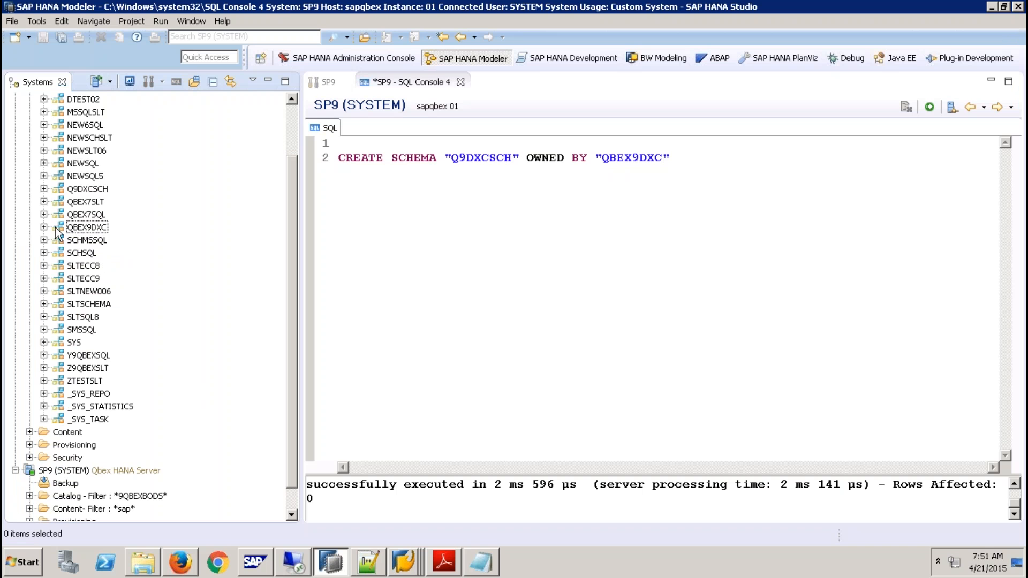
click(44, 190)
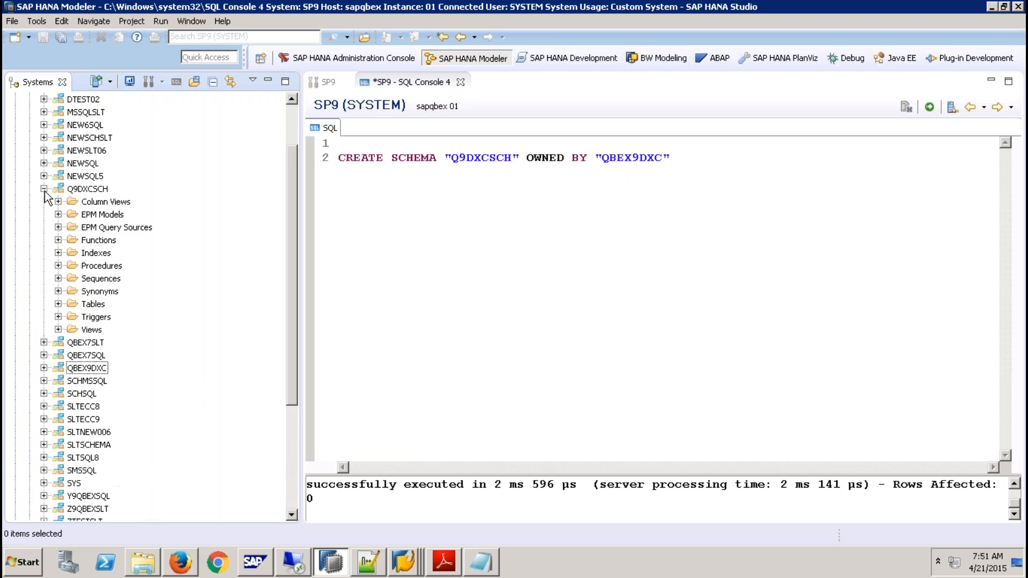
click(58, 304)
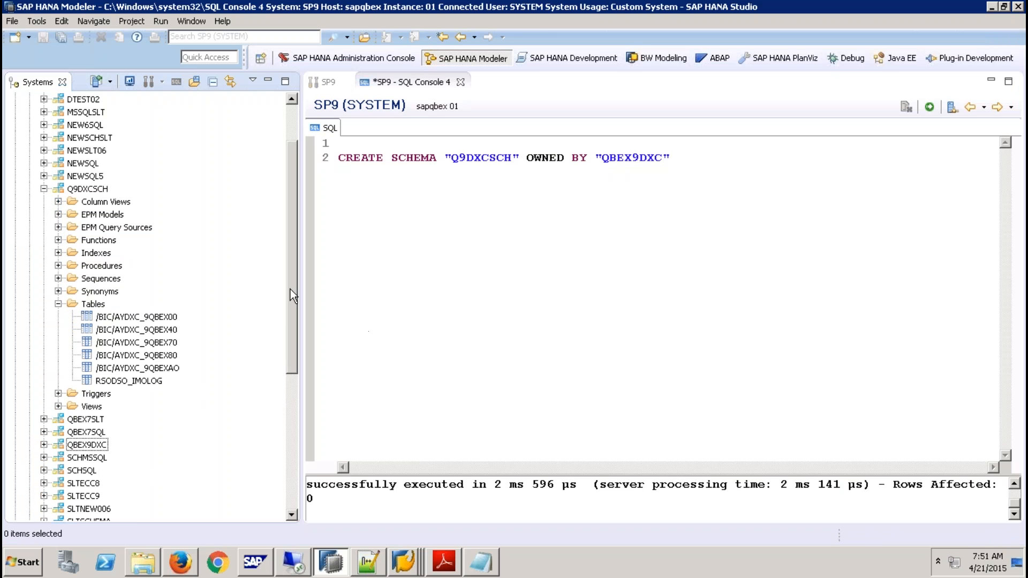
drag(290, 294, 295, 328)
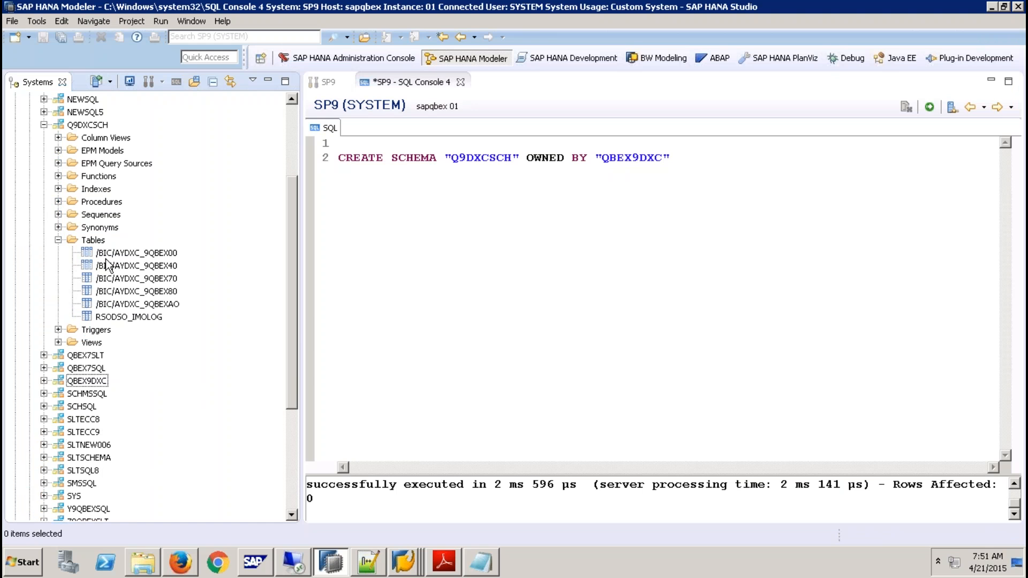
click(170, 253)
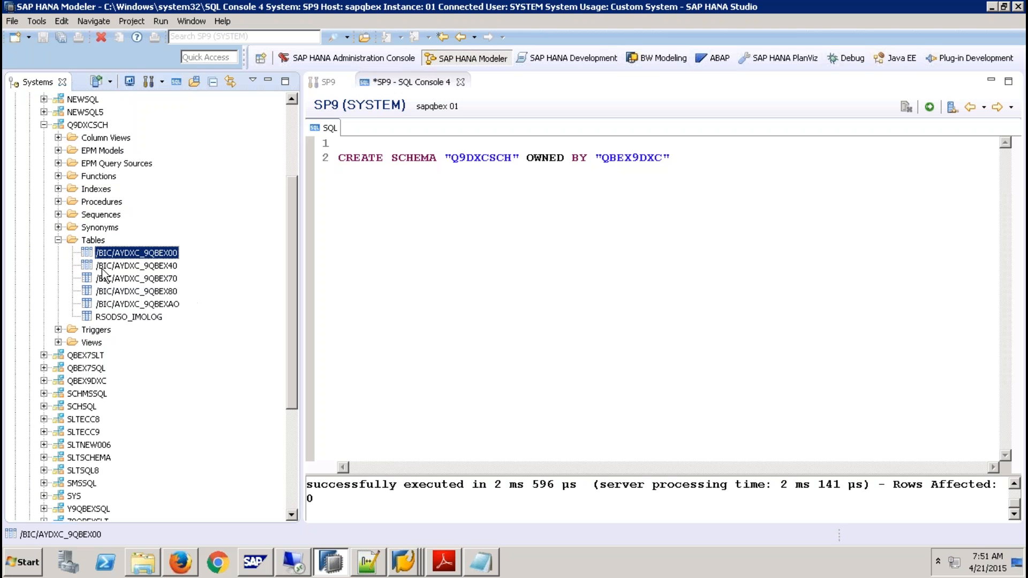
click(175, 268)
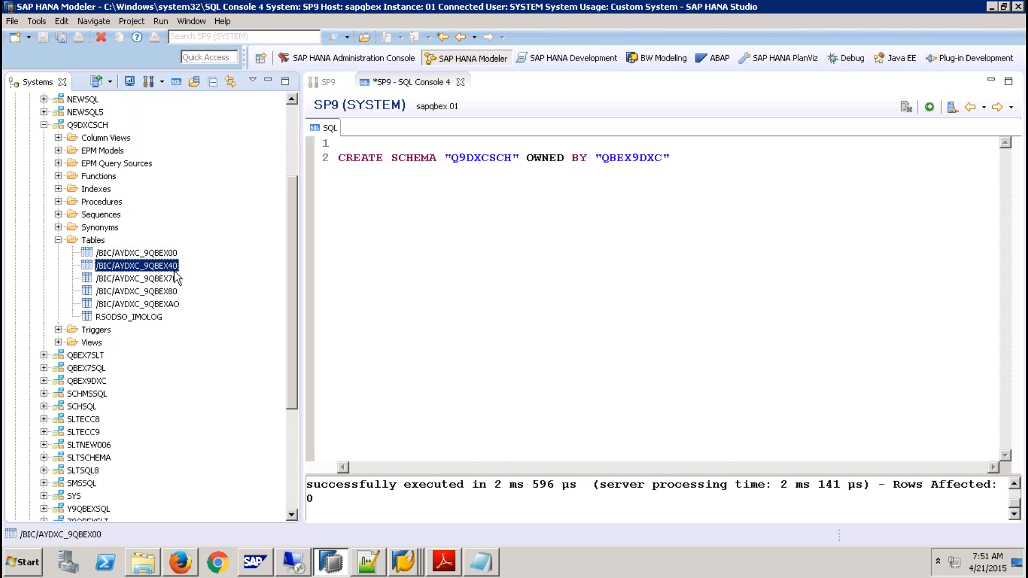
- Close the SQL console with the CREATE SCHEMA statement and the remaining SP9 editor
click(461, 82)
click(583, 284)
click(346, 82)
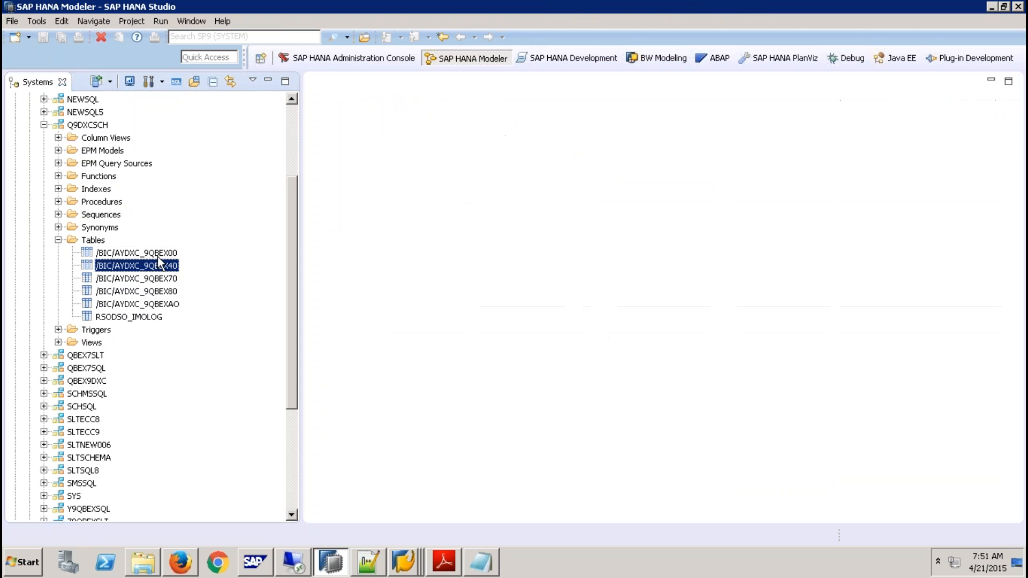
- Open data previews of the tables /BIC/AYDXC_9QBEX00 and /BIC/AYDXC_9QBEX40 in schema Q9DXCSCH
right_click(159, 254)
click(519, 344)
right_click(131, 251)
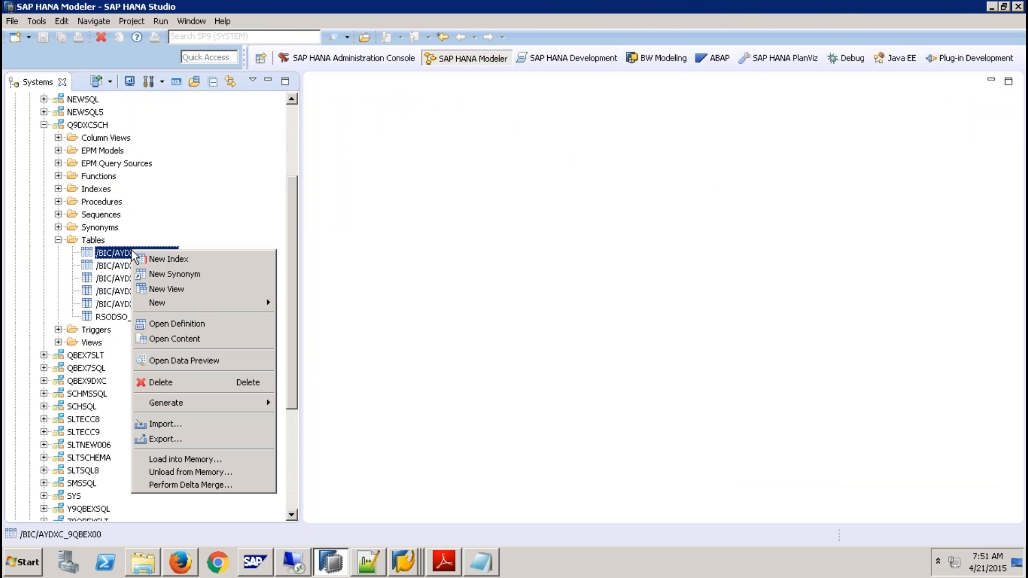
click(201, 360)
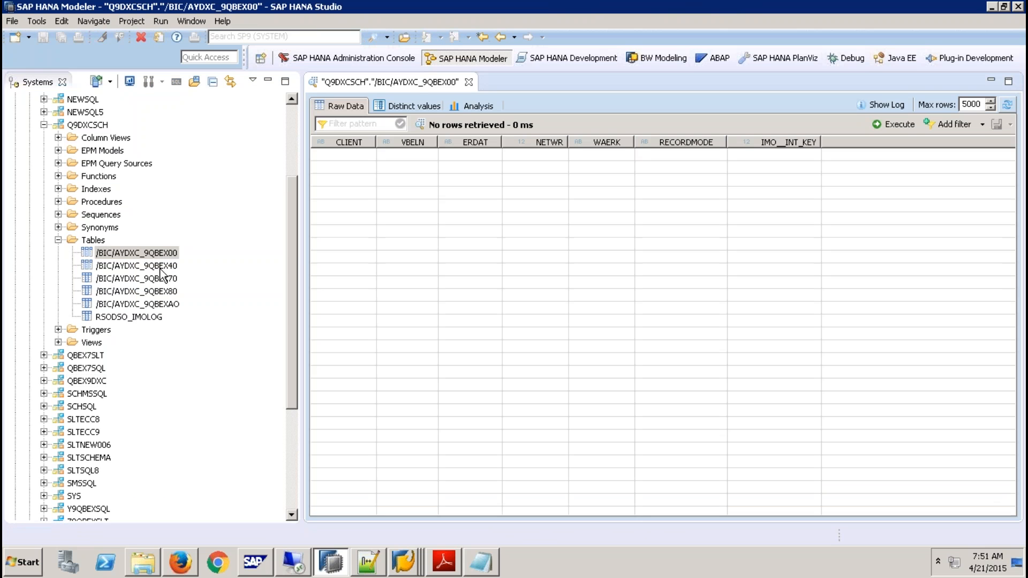
right_click(161, 266)
click(233, 378)
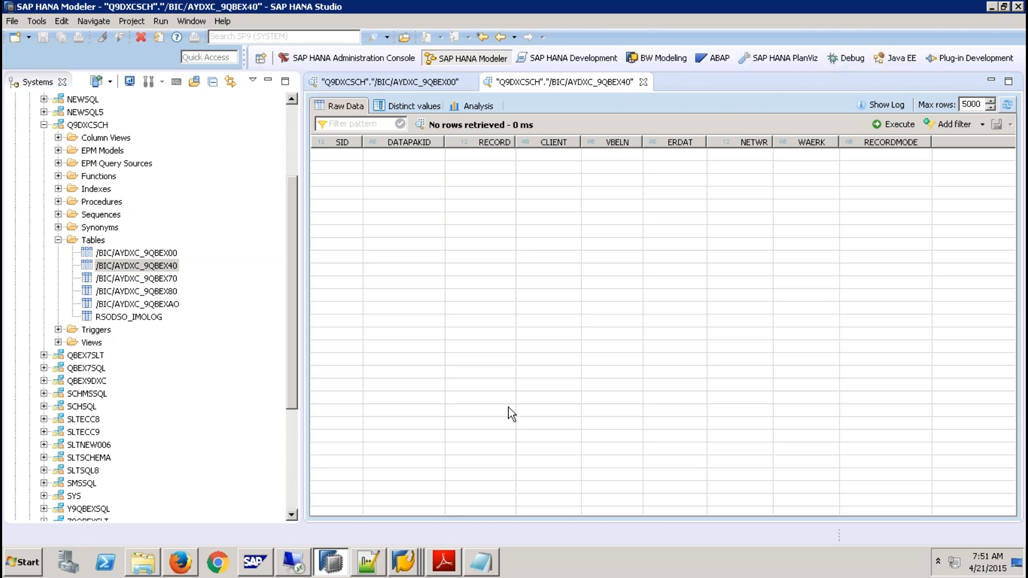
- In SAP GUI, create an InfoPackage "ip init load" for DataSource ydxc_9qbex and set its update mode to Initialize Delta Process with data transfer
click(405, 568)
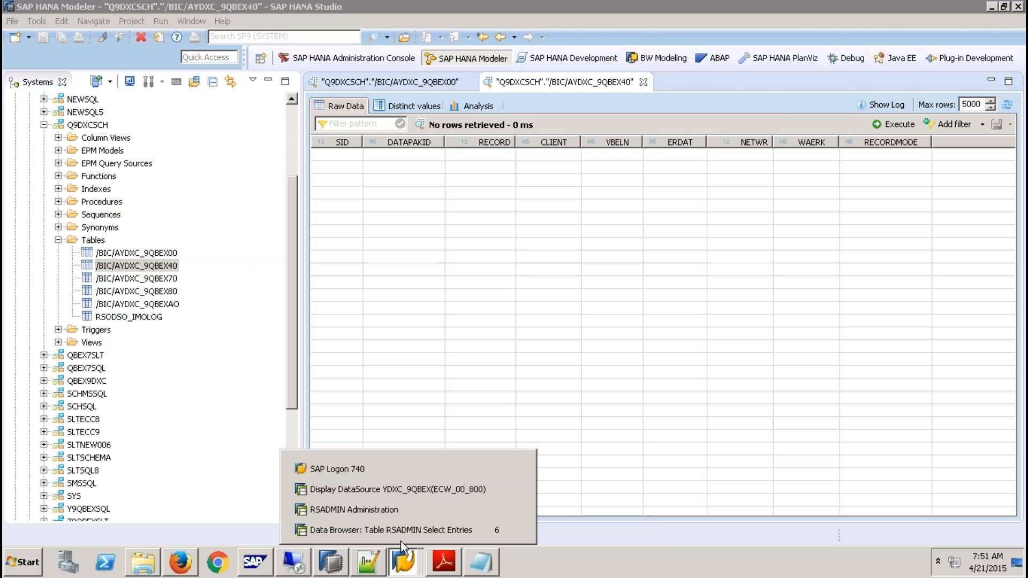
click(398, 493)
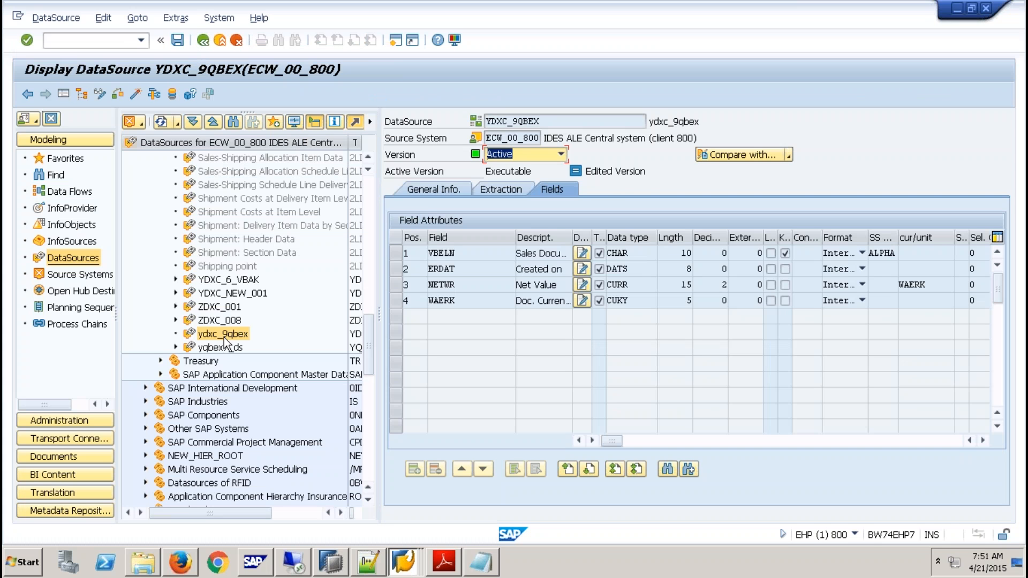
right_click(224, 334)
click(272, 322)
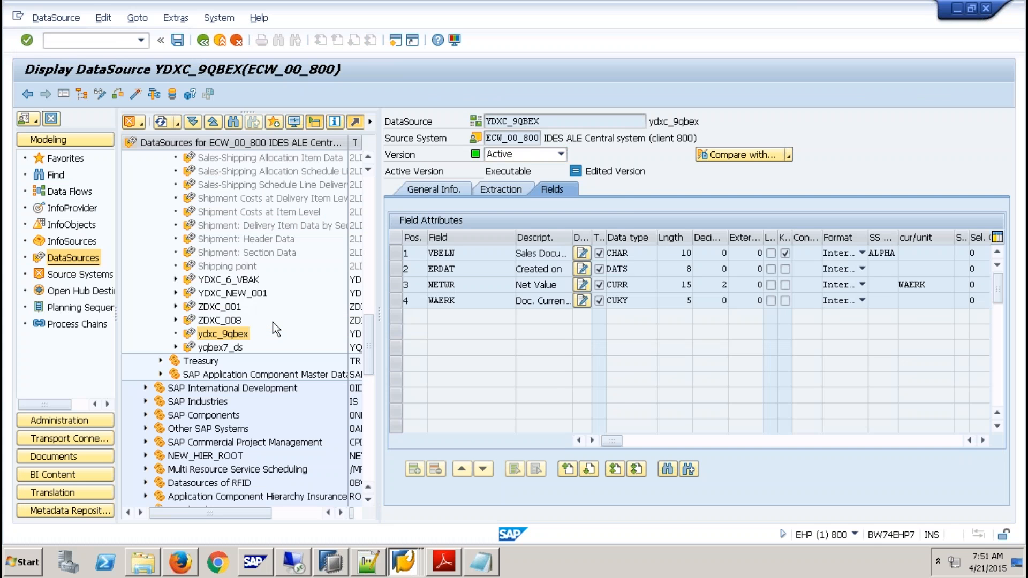
text(ip init)
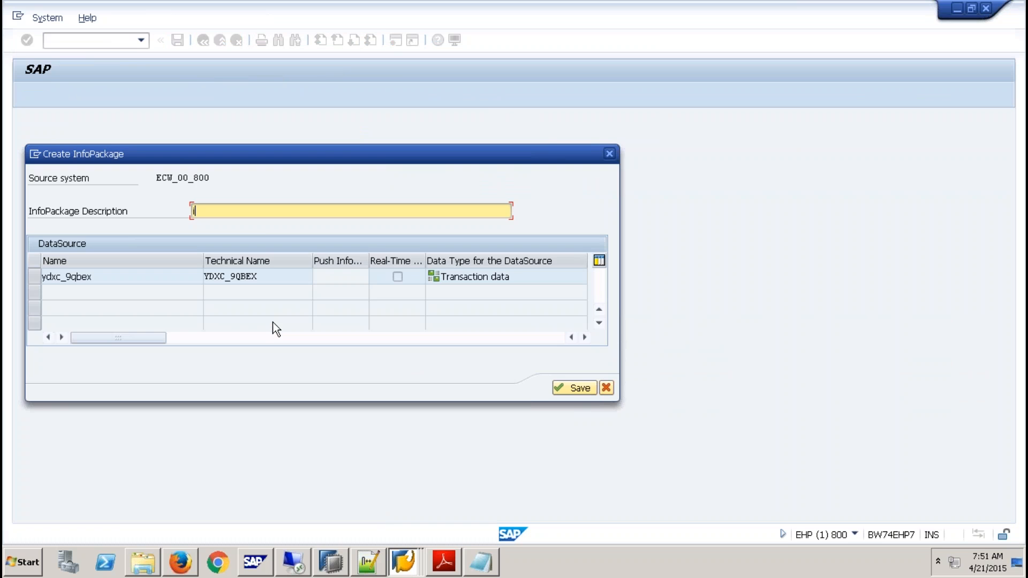
text( load)
key(Return)
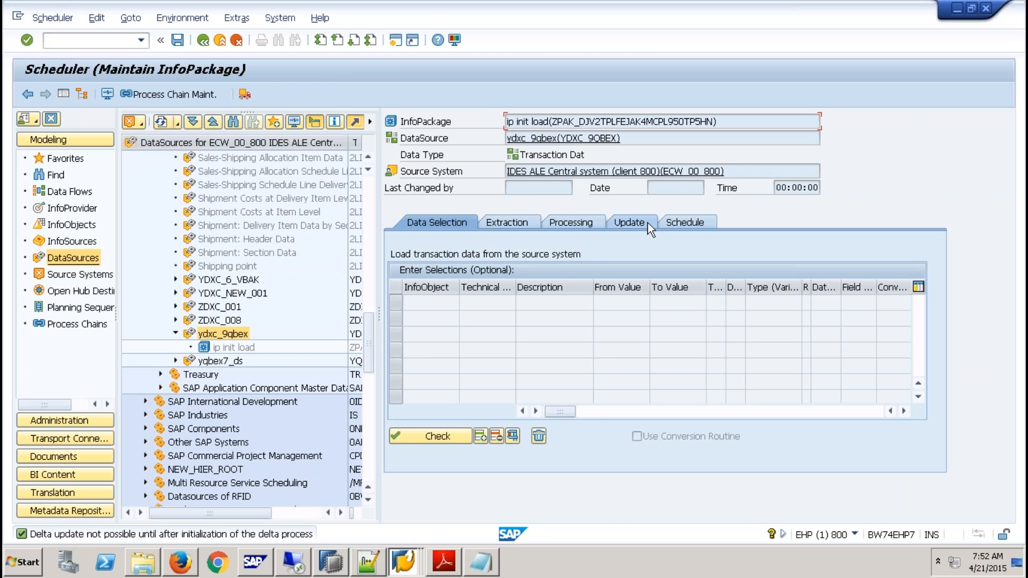
click(628, 223)
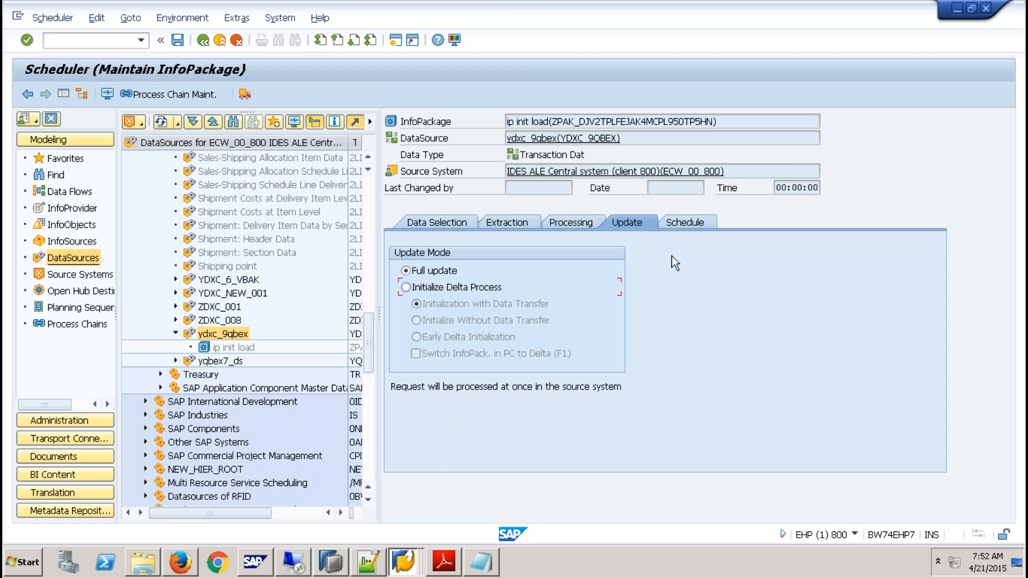
click(592, 287)
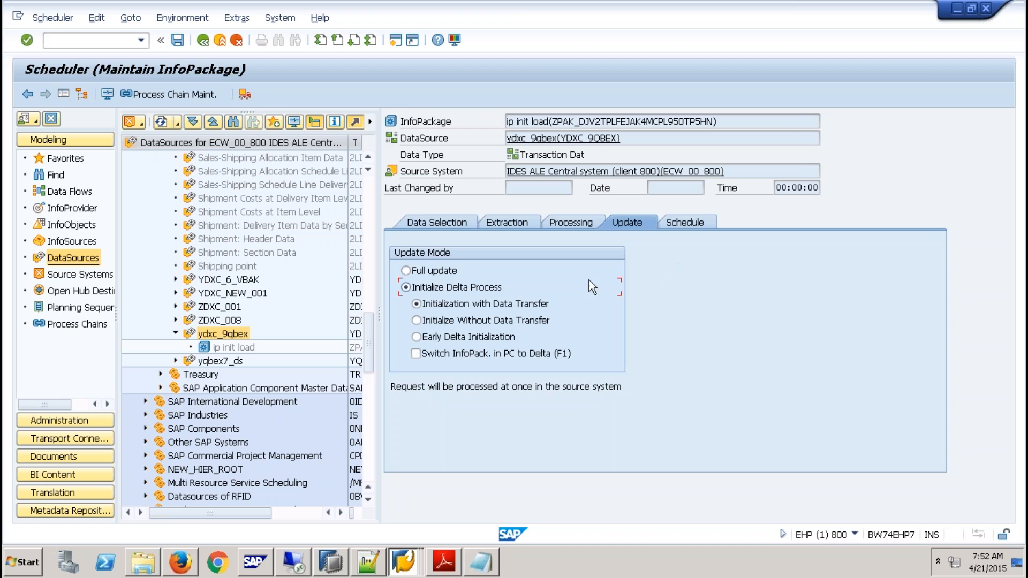
- Start the immediate data load of the InfoPackage "ip init load"
click(696, 219)
click(467, 368)
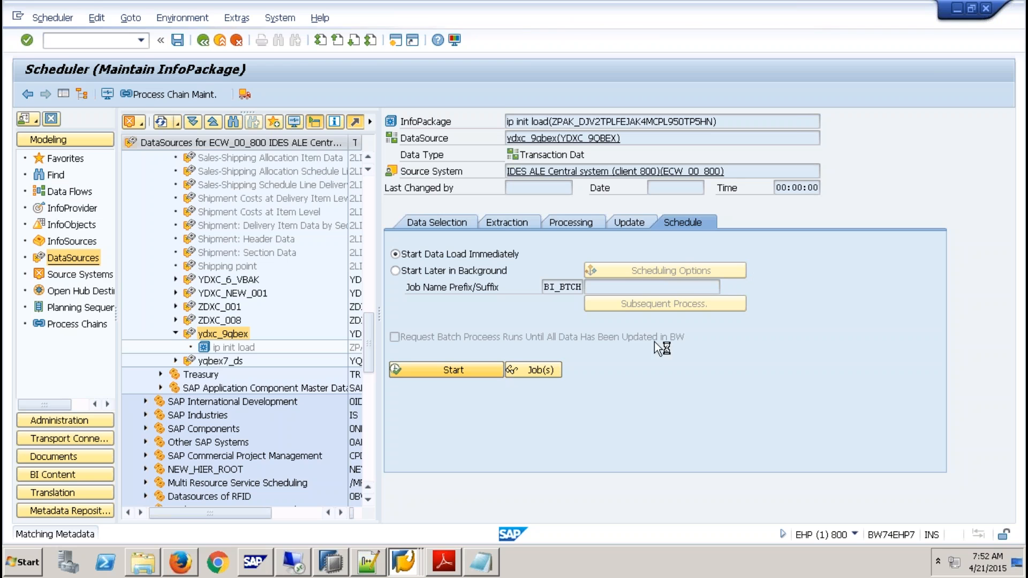
click(403, 561)
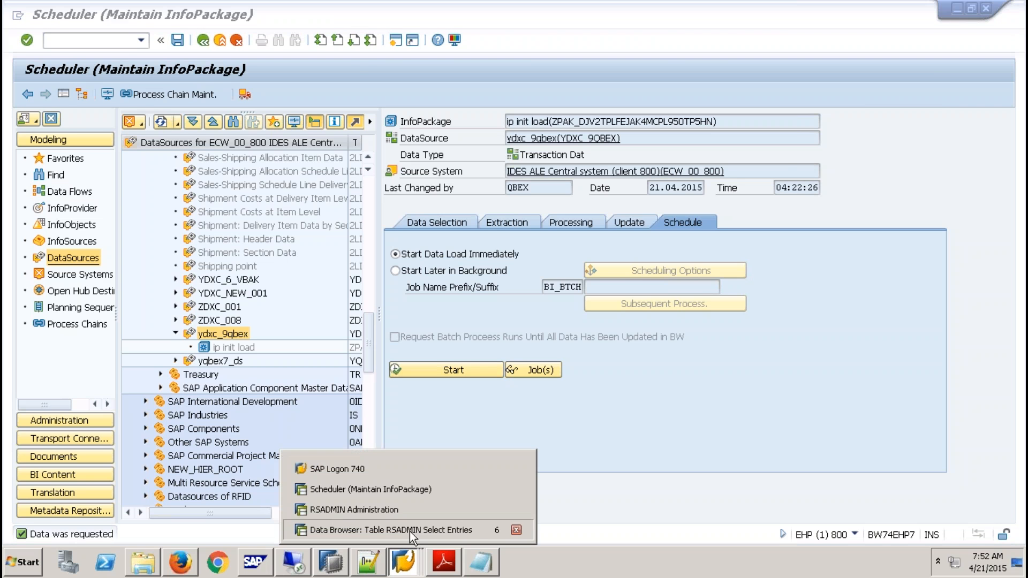
click(409, 531)
click(24, 136)
click(54, 20)
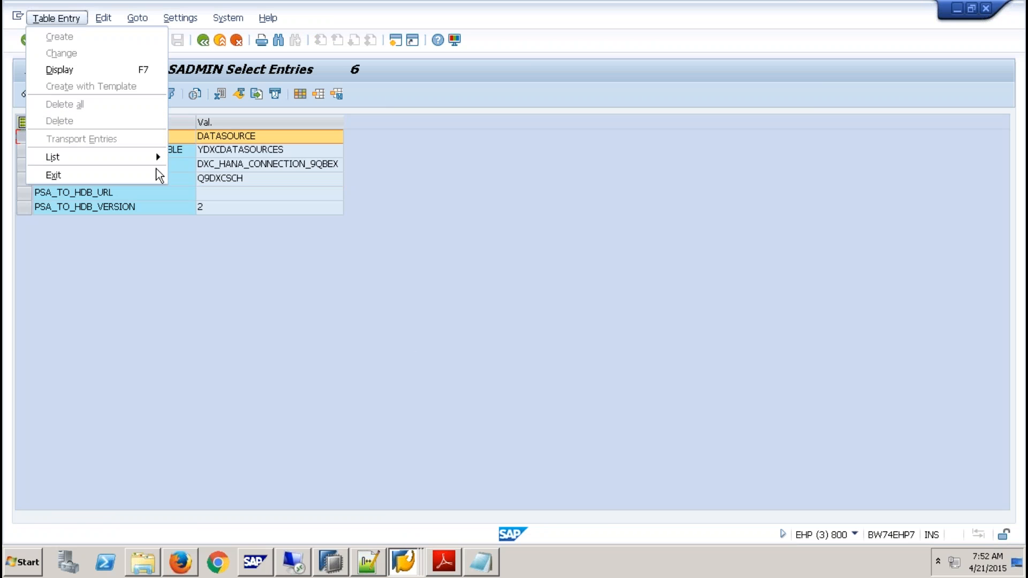
click(490, 316)
click(358, 560)
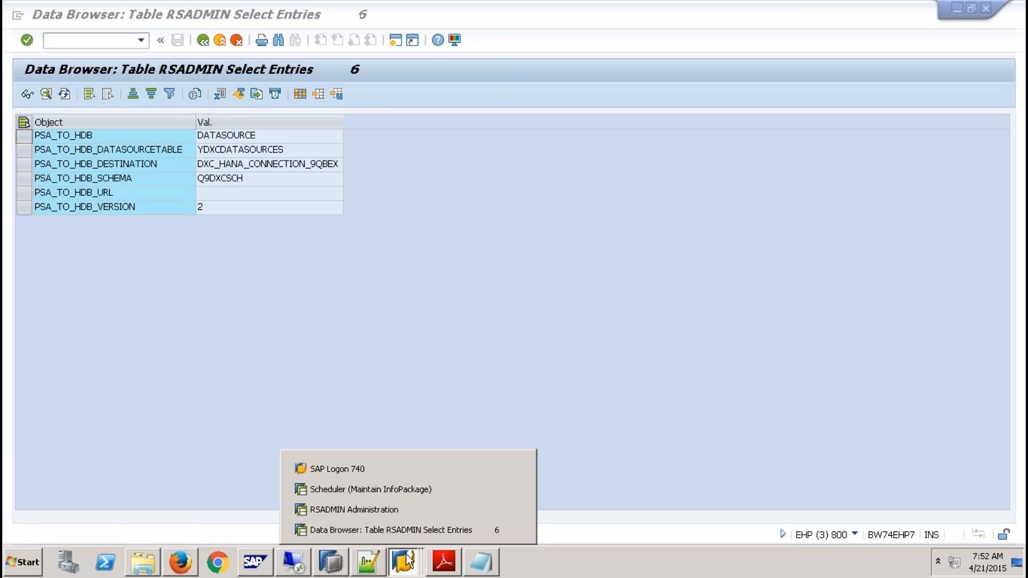
click(401, 490)
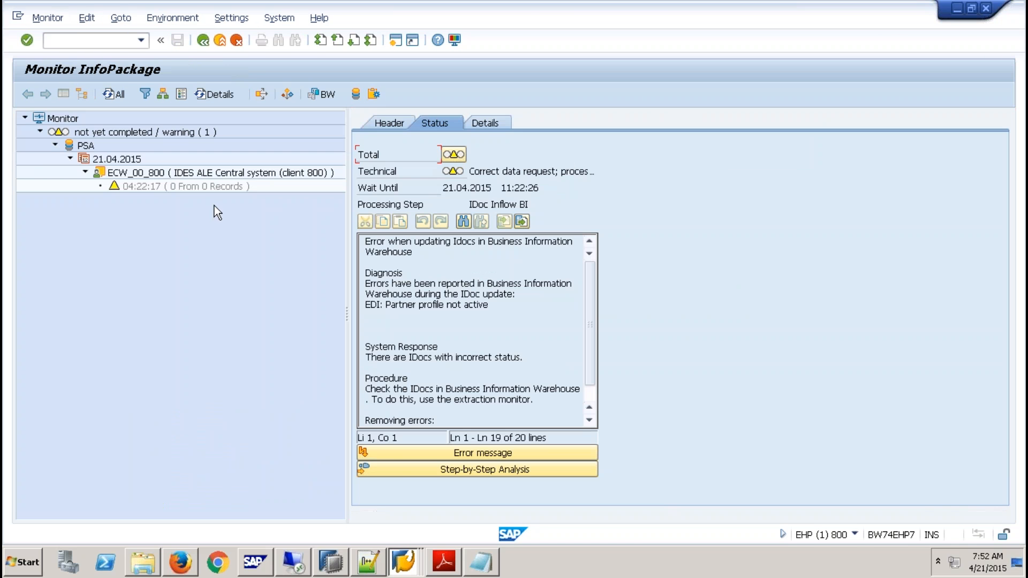
- Open the InfoPackage monitor and refresh the status of the load request under source system ECW_00_800
click(198, 187)
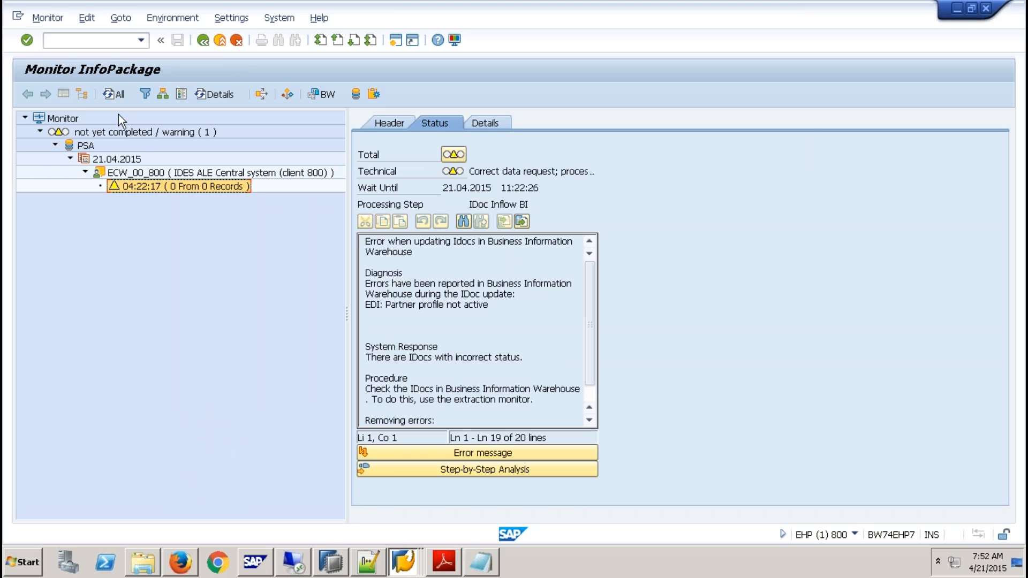
click(111, 96)
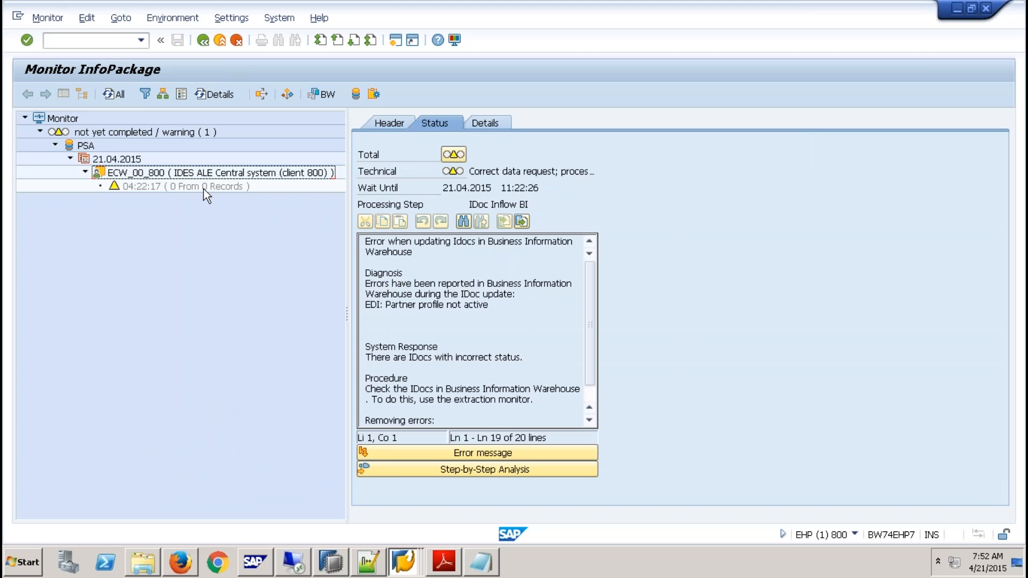
click(236, 188)
click(115, 95)
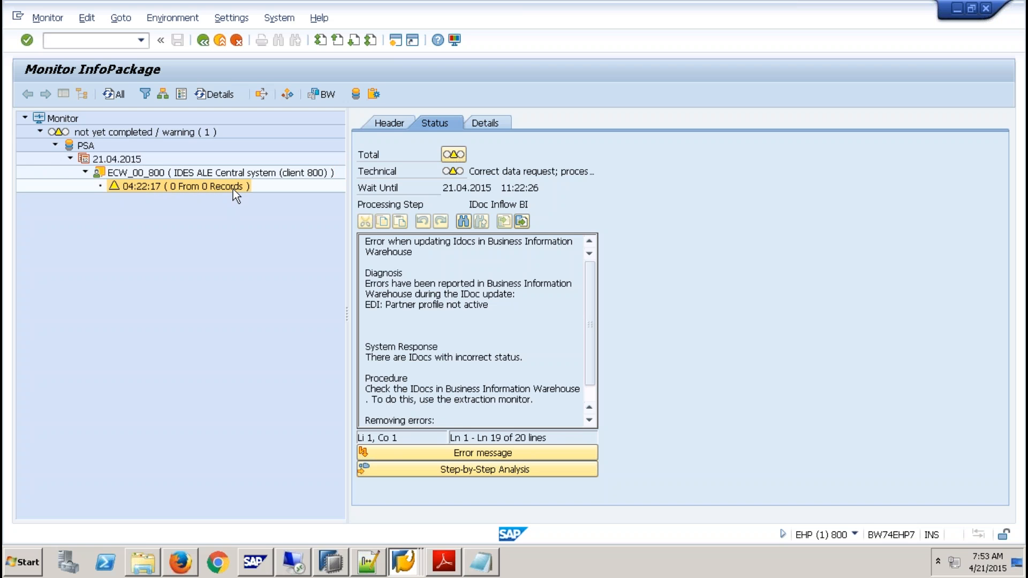
- Display the error message of the load request, close it and reselect the request
click(500, 451)
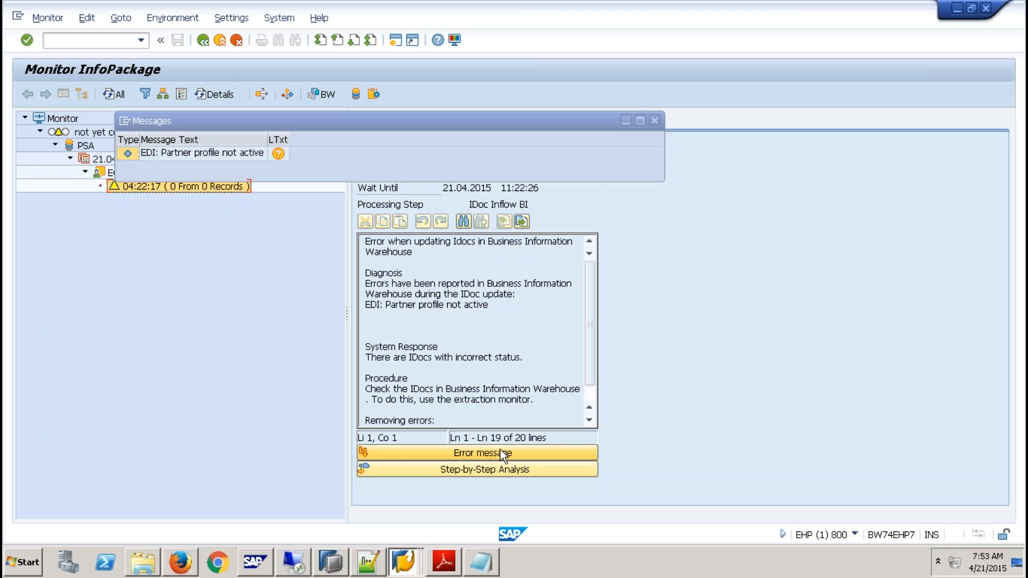
click(654, 120)
click(200, 184)
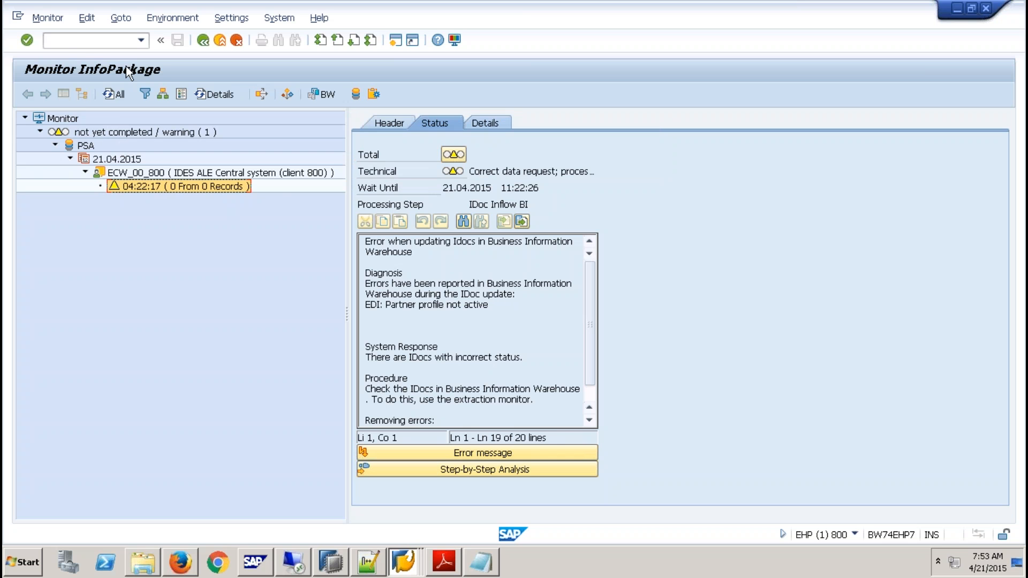
- Copy the request number from the load request's header information
click(397, 124)
click(563, 156)
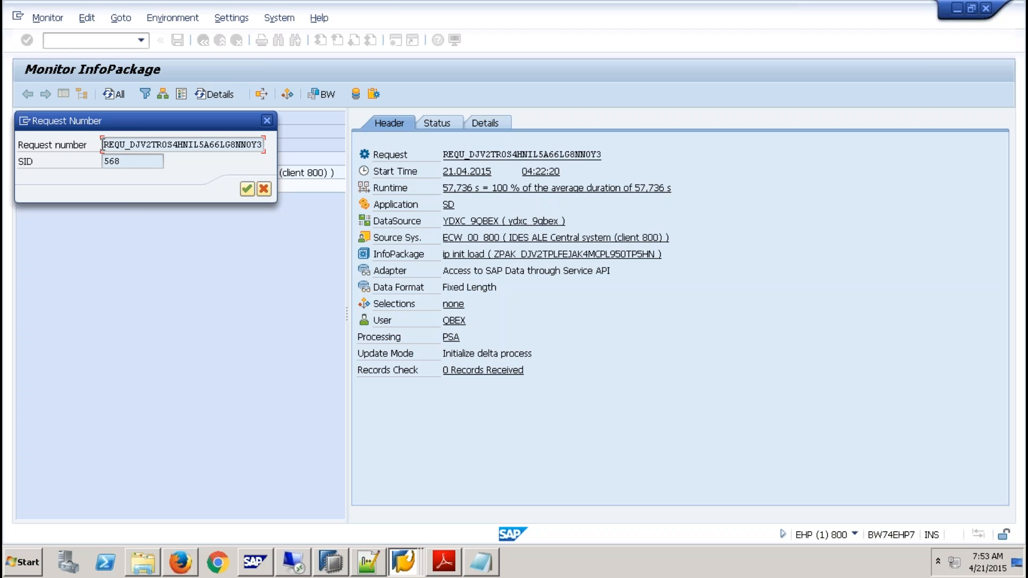
drag(104, 144, 283, 150)
click(247, 189)
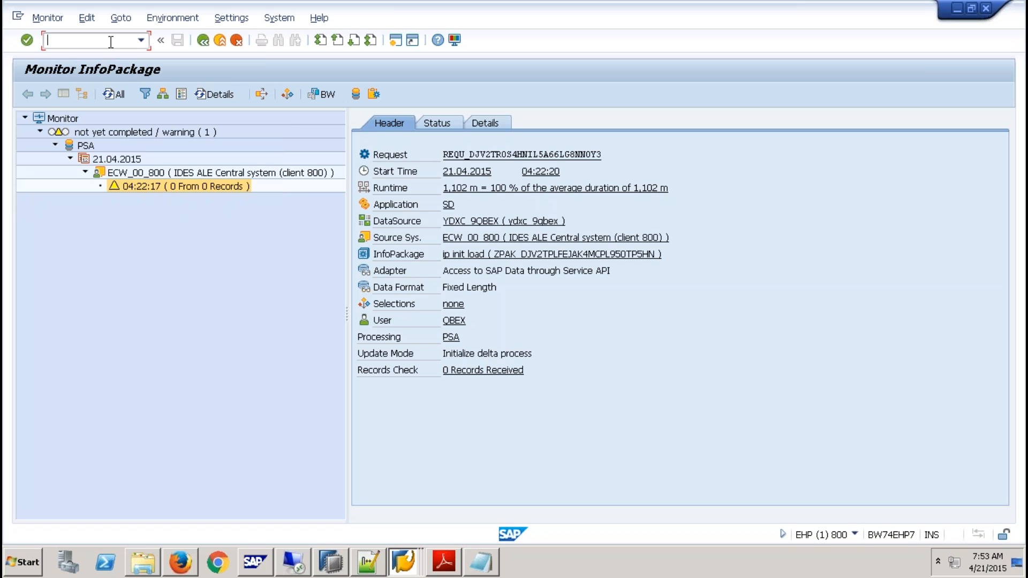
- Open transaction SM37 in a new session and search for the job named "bi" plus the copied request number
text(/osm37)
key(Return)
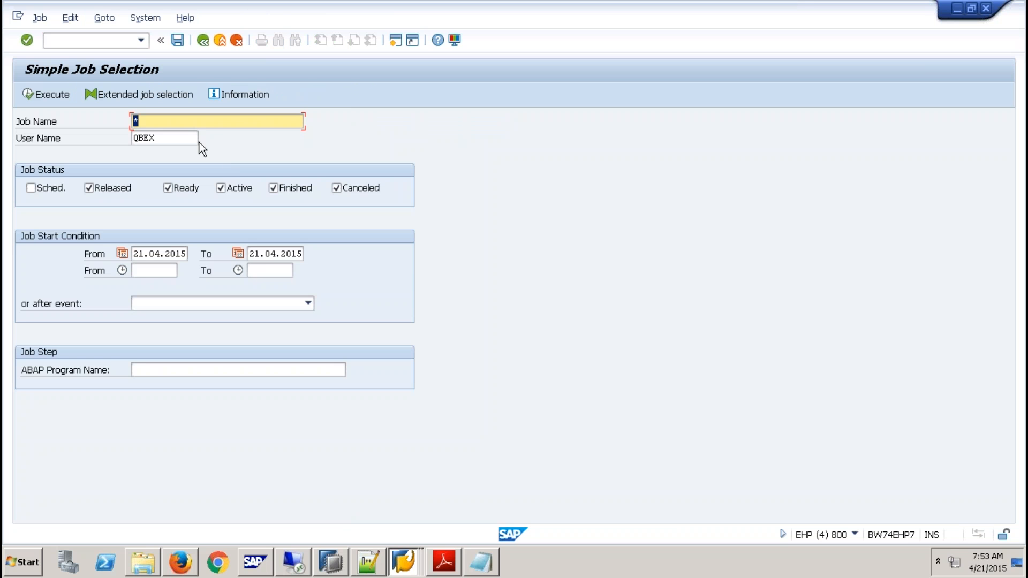
text(biREQU_DJV2TROS4HNIL5A66LG8NNOY3)
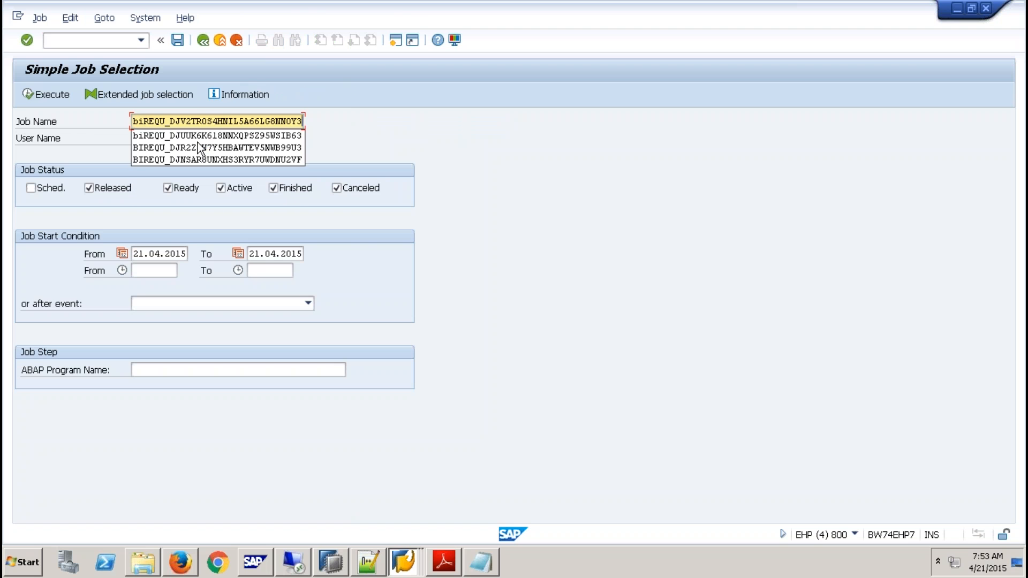
click(24, 92)
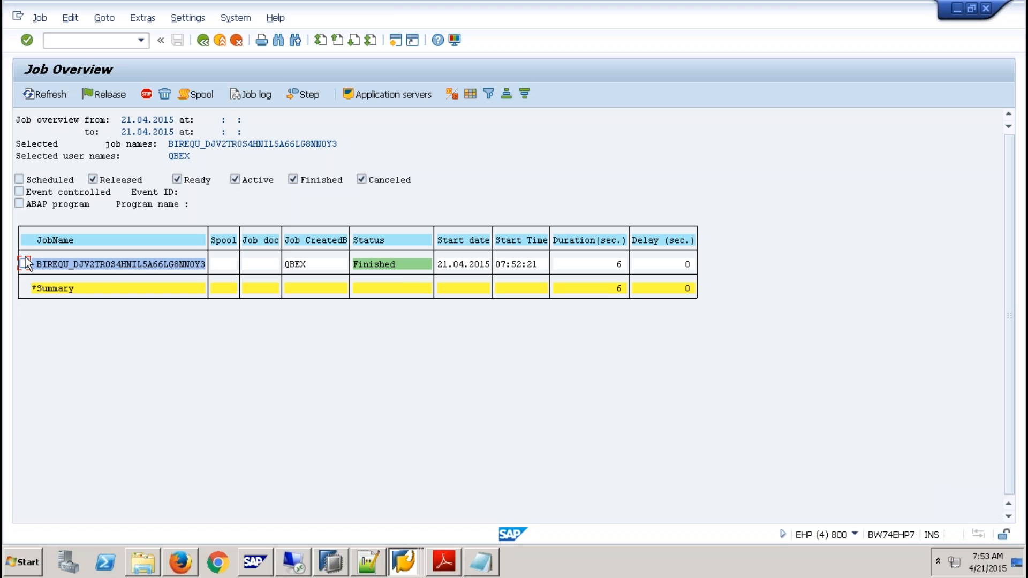
- Open the extraction job's log and copy the tRFC transaction ID (TID) of data package 1
click(251, 94)
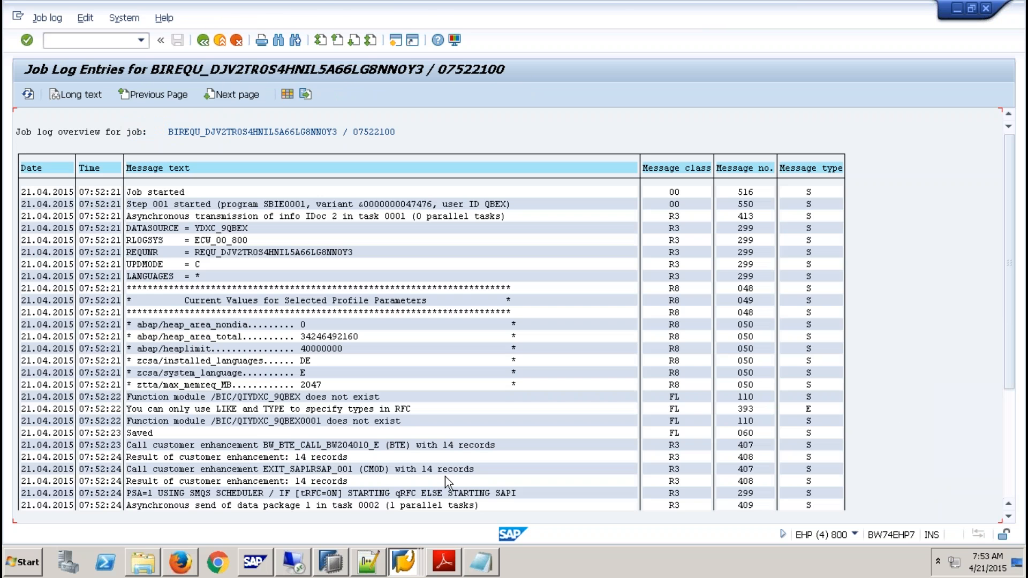
scroll(443, 474, down, 5)
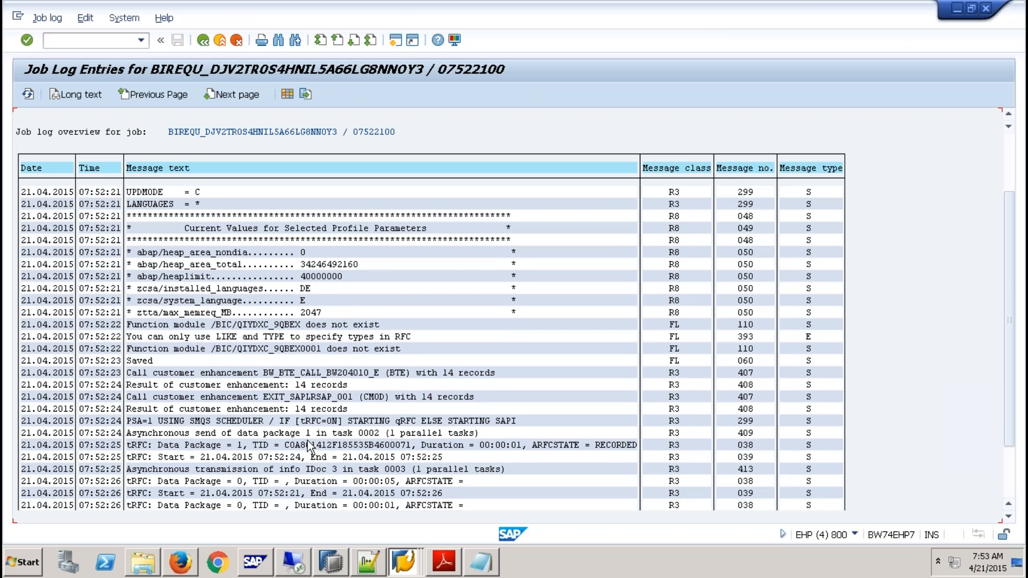
click(308, 445)
key(ctrl+y)
drag(285, 440, 417, 447)
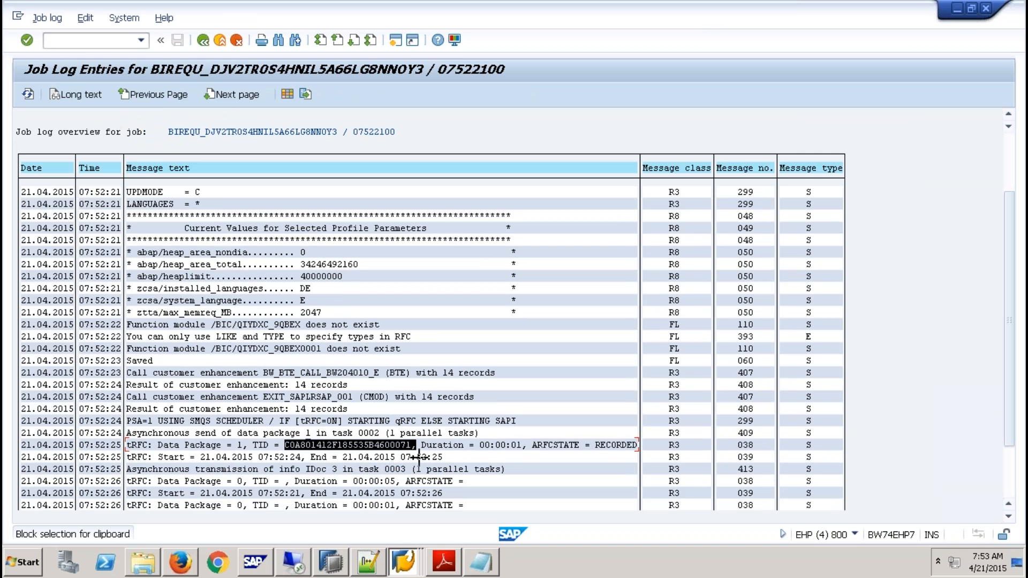
key(ctrl+c)
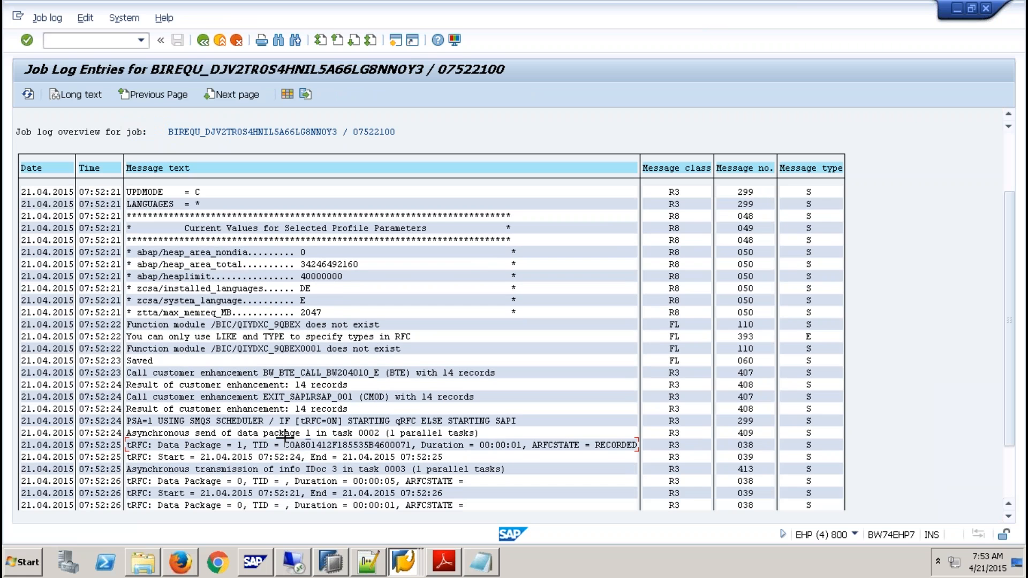
drag(282, 441, 411, 447)
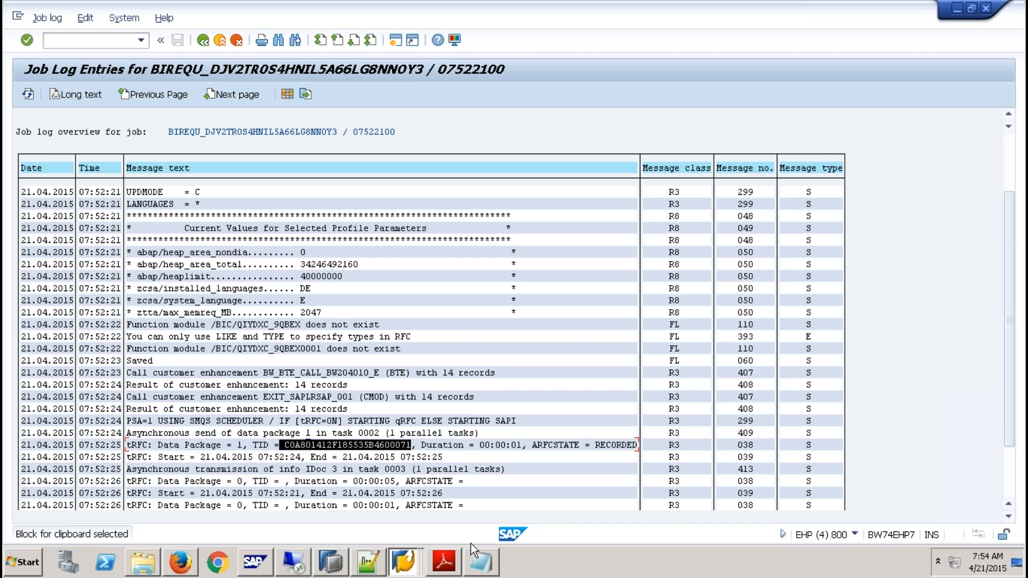
key(ctrl+c)
- Go to transaction SM58 and list the transactional RFC entries with the default selection
click(107, 43)
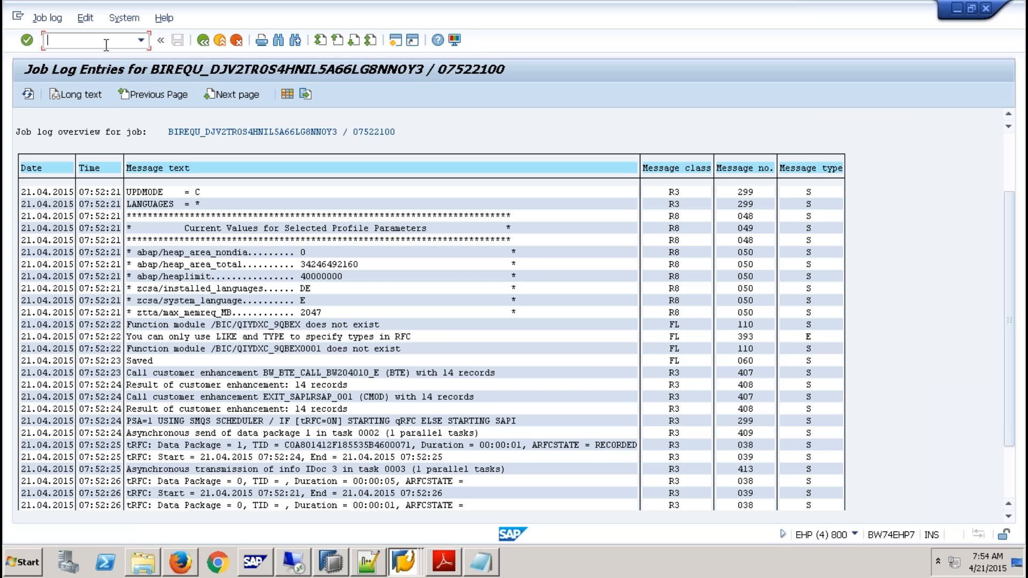
text(/nsm58)
key(Return)
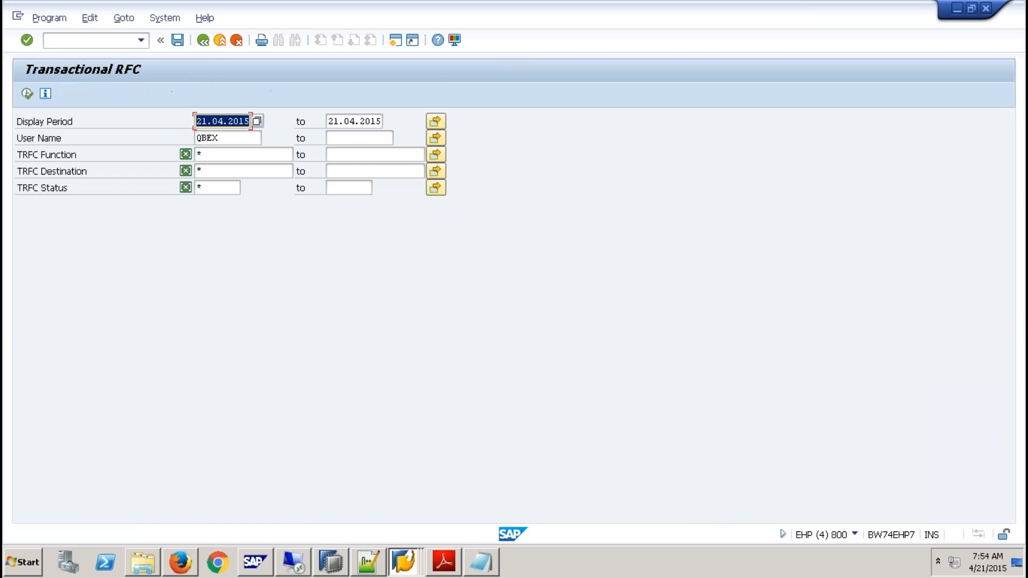
click(27, 94)
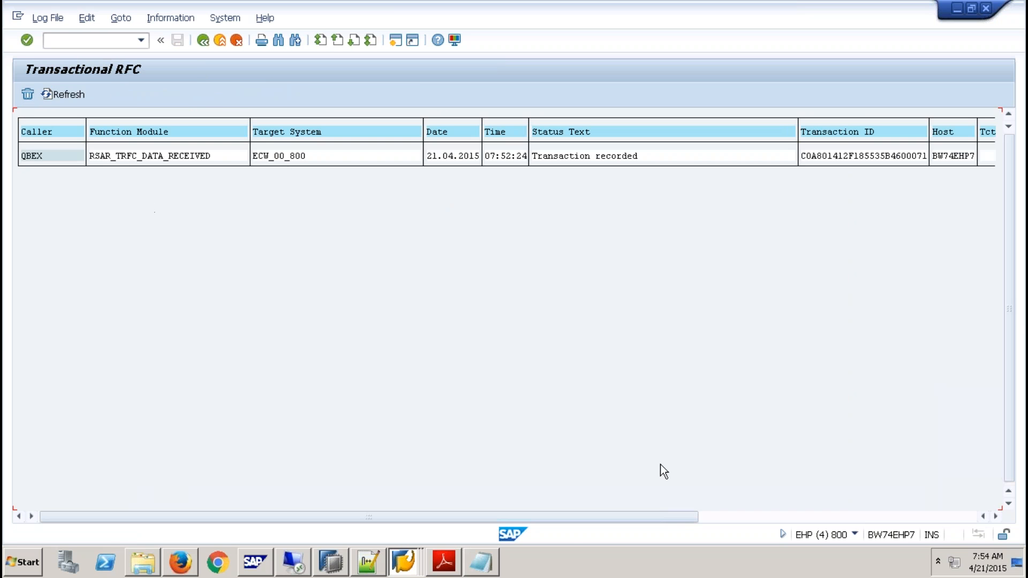
- Paste the copied TID into the Notepad notes and move the window aside to compare it with the listed transaction ID
click(494, 561)
click(523, 320)
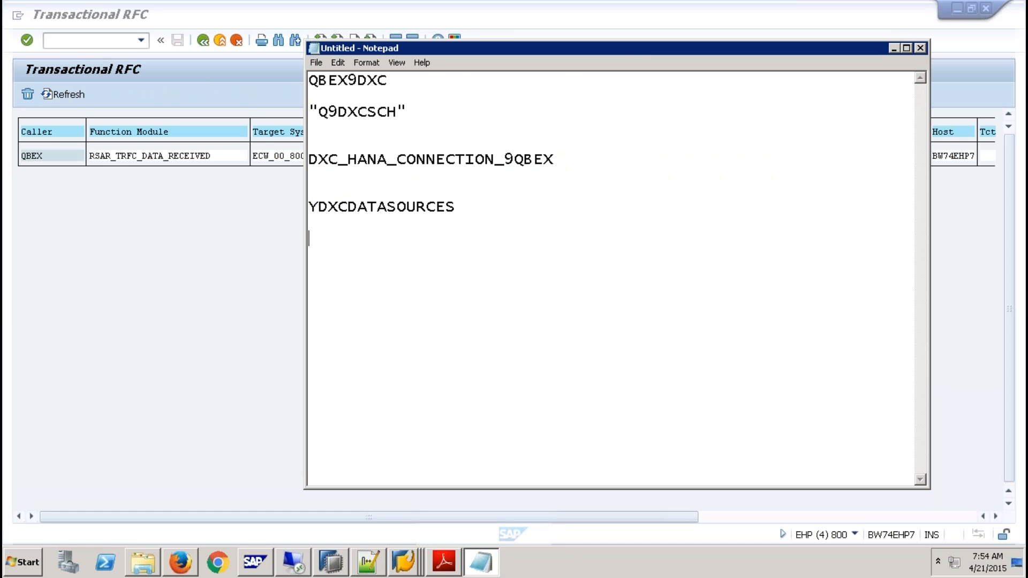
key(ctrl+v)
drag(634, 48, 434, 77)
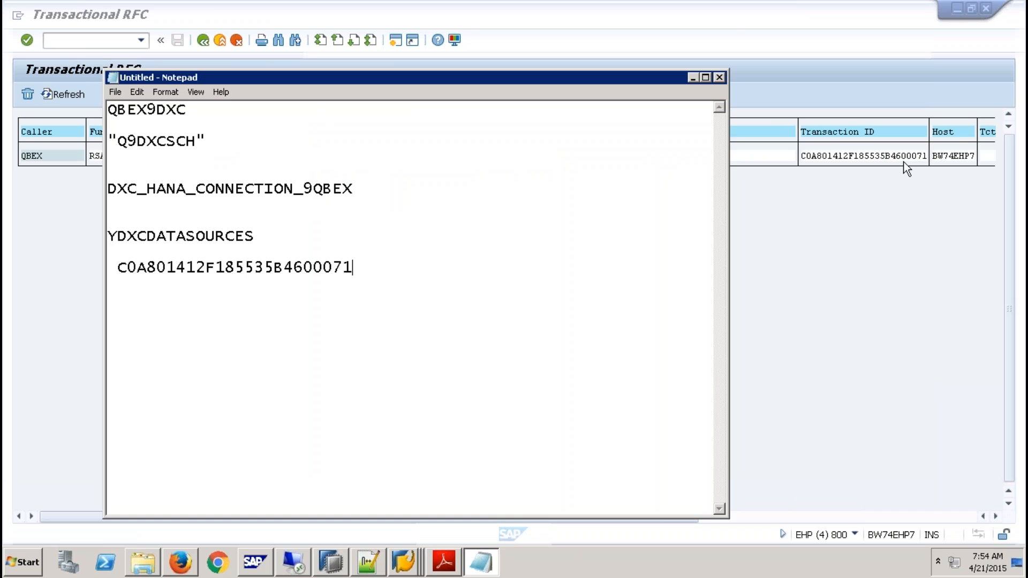
- Execute the LUW of the recorded RSAR_TRFC_DATA_RECEIVED entry for target system ECW_00_800
click(843, 256)
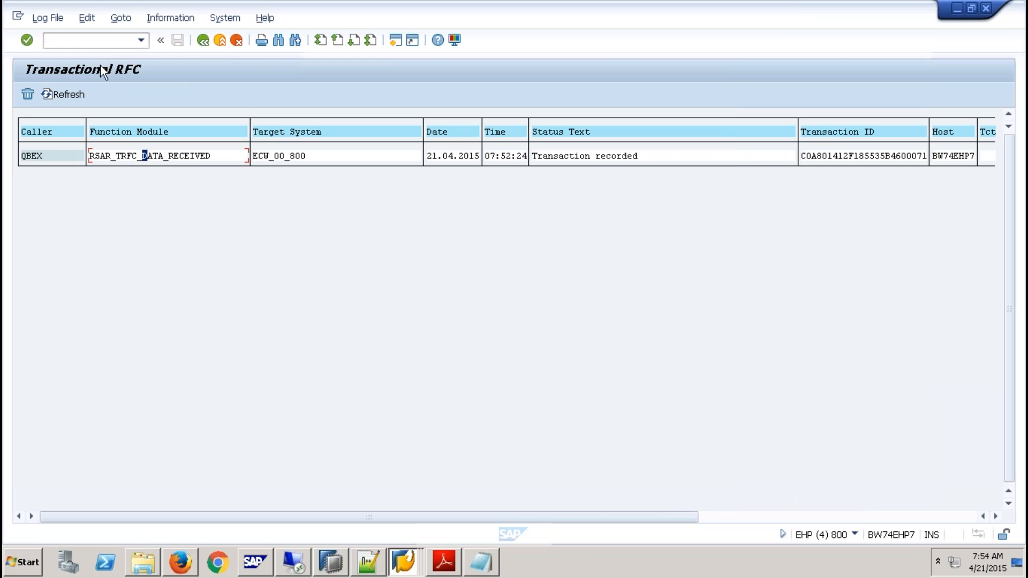
click(85, 17)
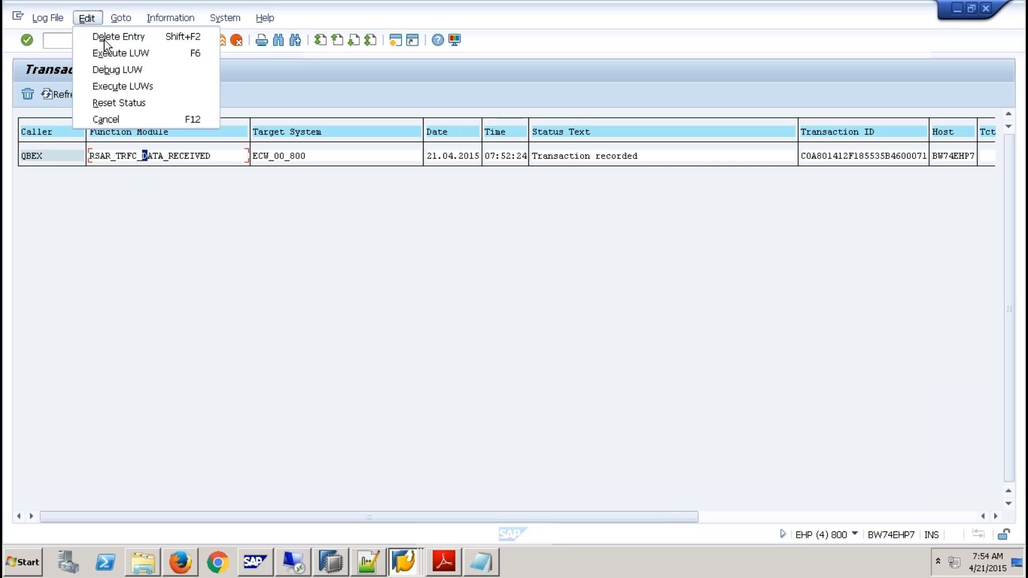
click(129, 53)
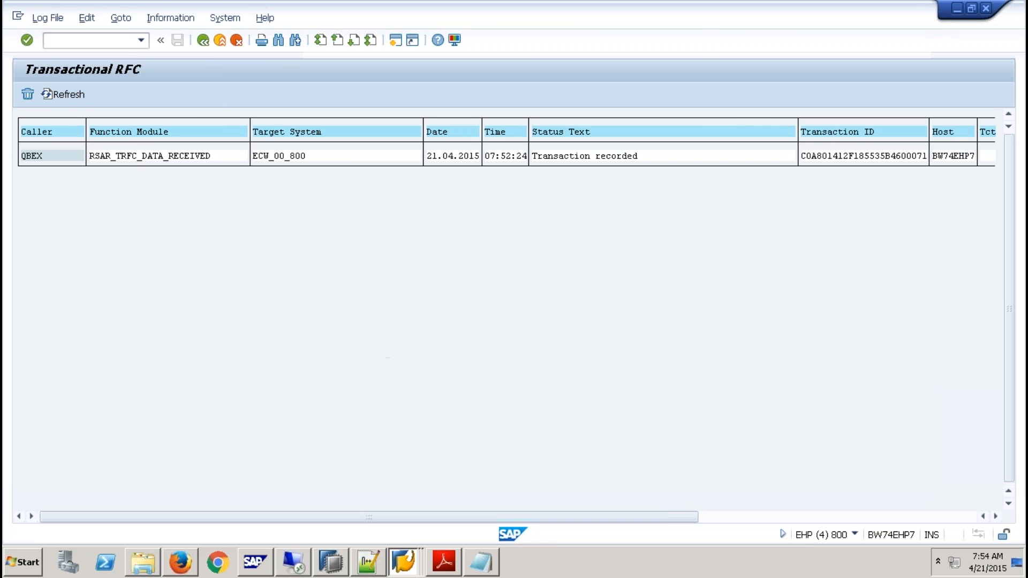
- Return to the InfoPackage monitor and update the display of the load request
click(404, 561)
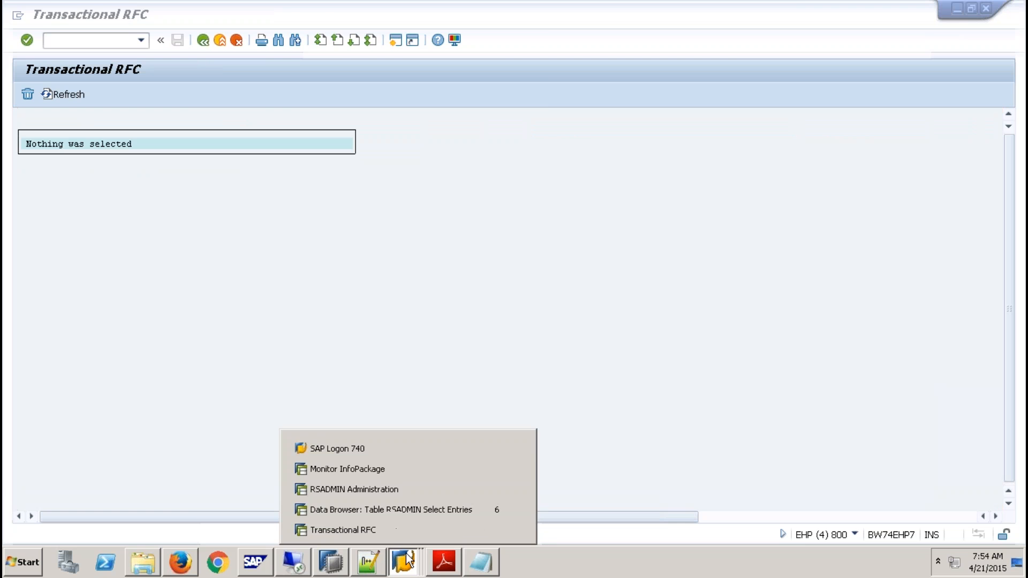
click(362, 469)
double_click(195, 190)
click(207, 169)
click(210, 187)
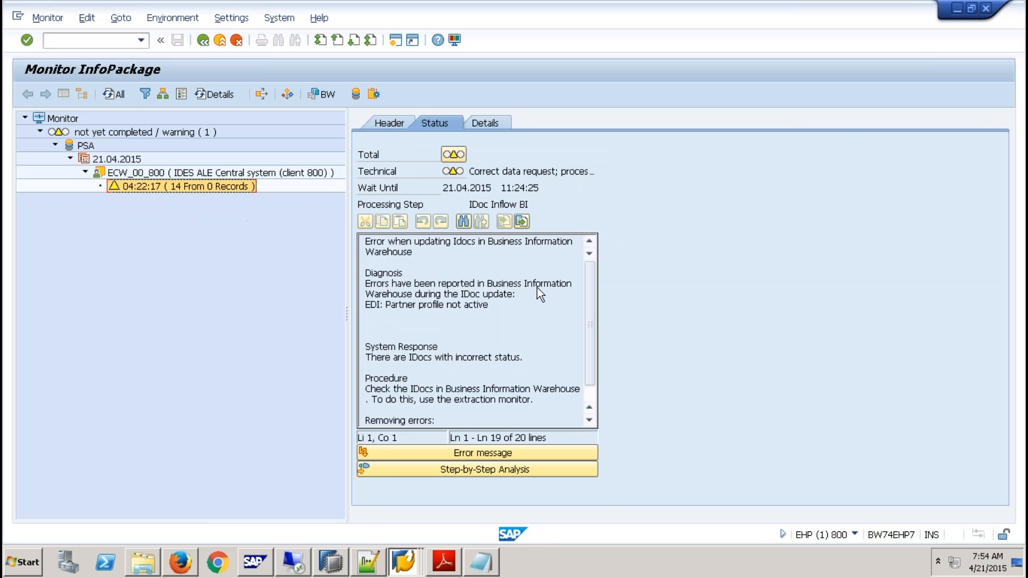
- Examine the load request's details and status, then open the QM status dialog and cancel it without changes
click(220, 186)
click(498, 123)
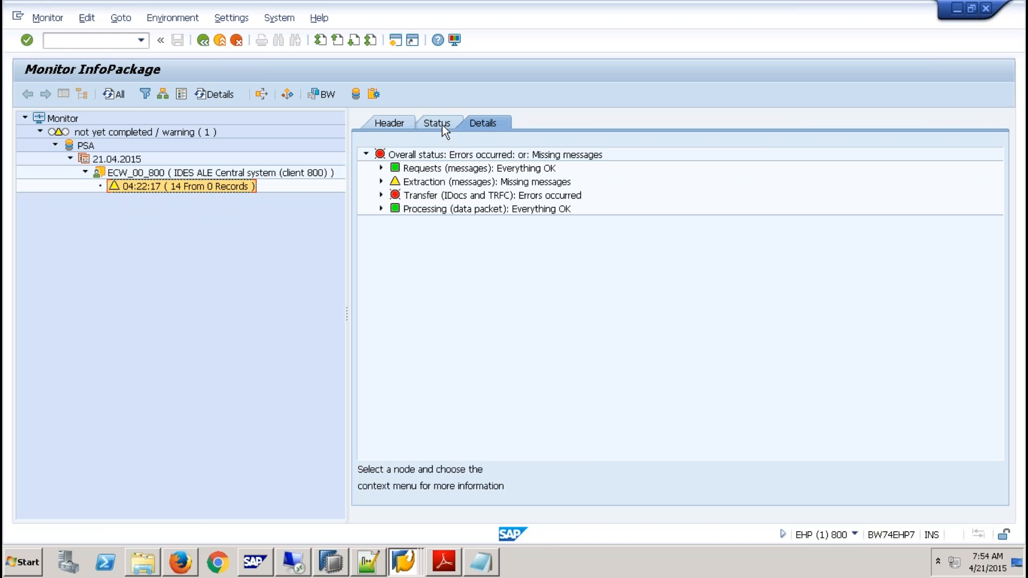
click(442, 122)
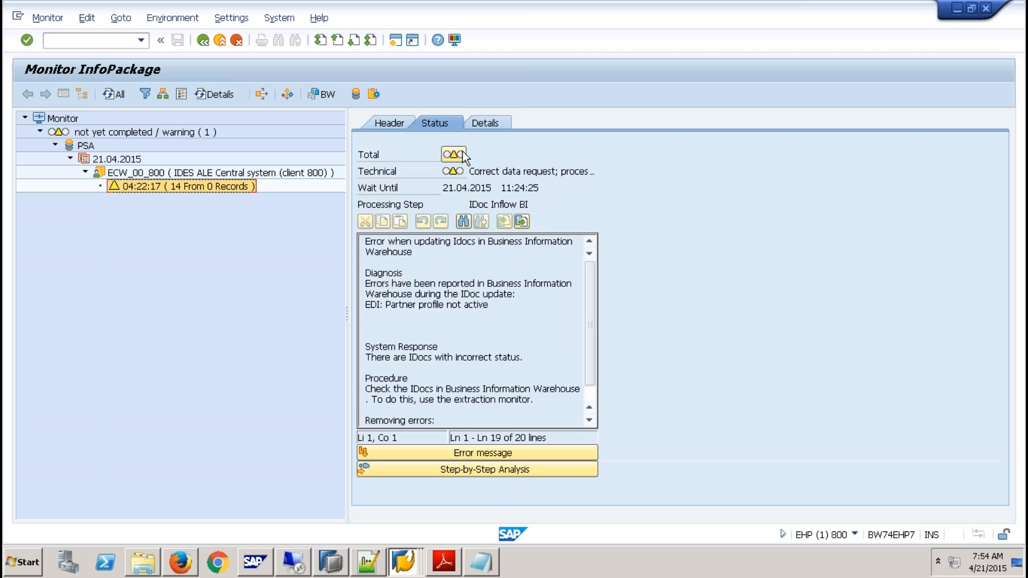
click(463, 155)
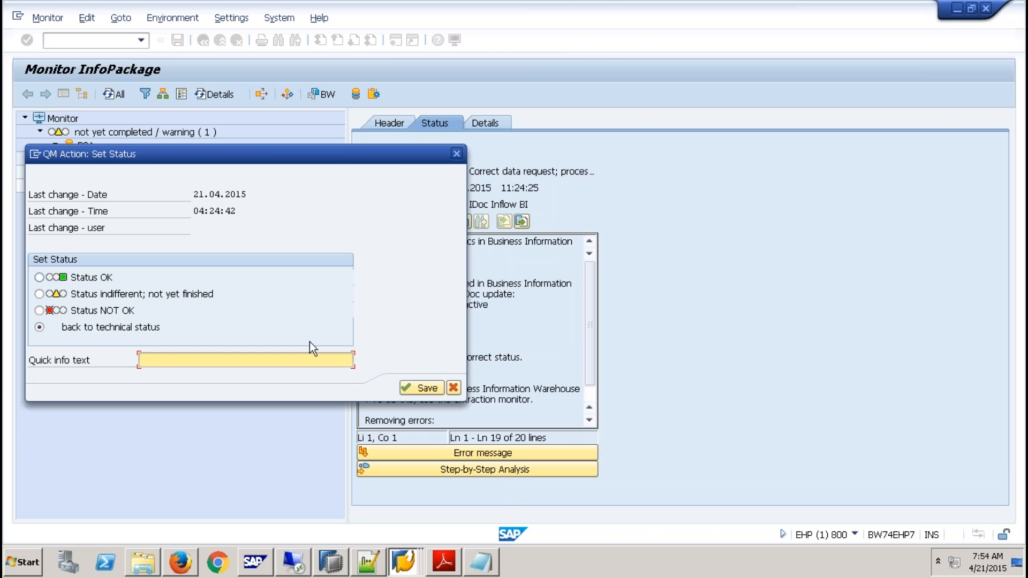
click(454, 389)
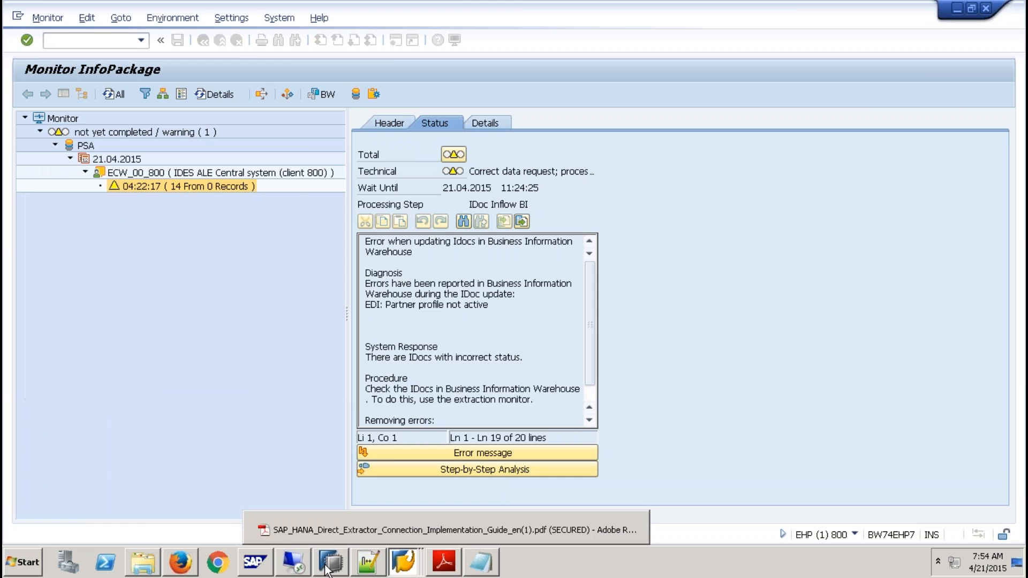
- Switch to SAP HANA Studio, refresh table /BIC/AYDXC_9QBEX40 in schema Q9DXCSCH, and check the data of /BIC/AYDXC_9QBEX00
click(330, 563)
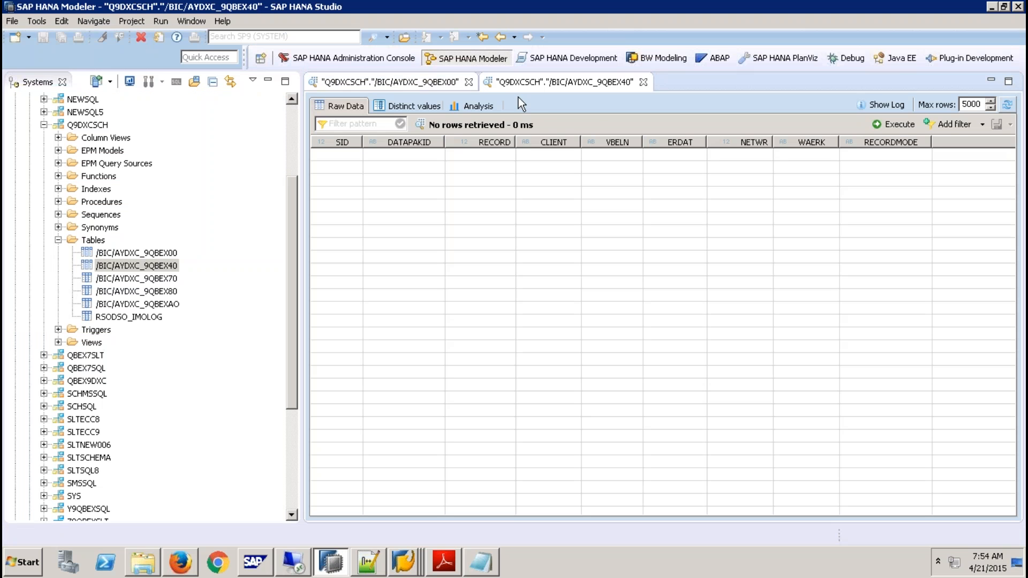
click(1008, 107)
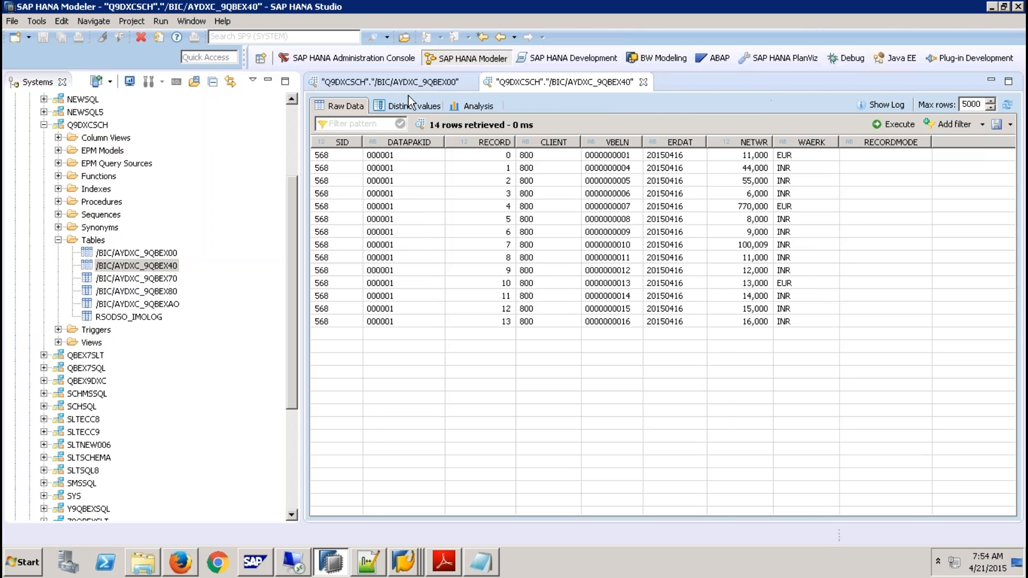
click(391, 83)
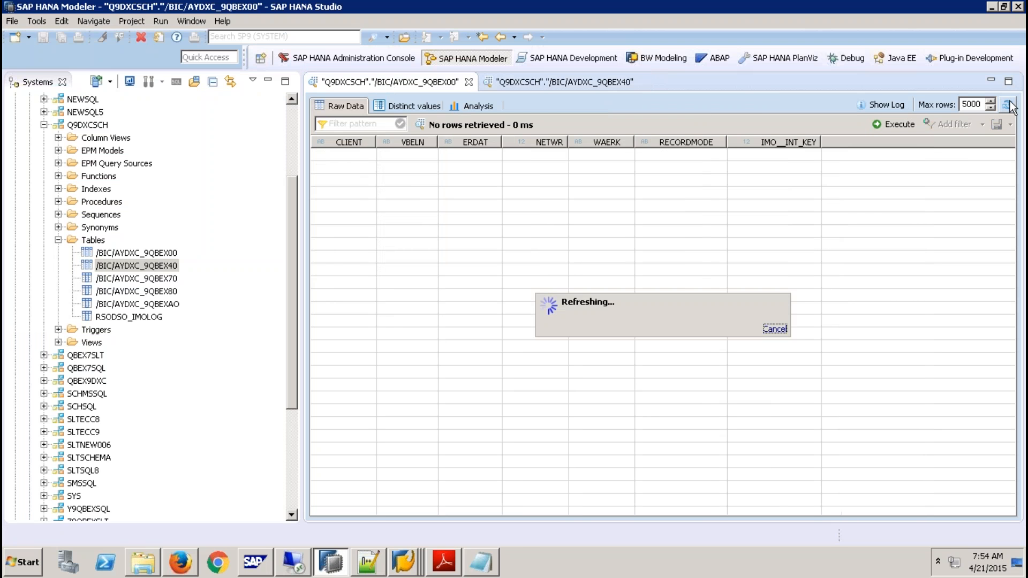
- Return to the InfoPackage monitor and set the load request's total QM status to Status OK
click(403, 563)
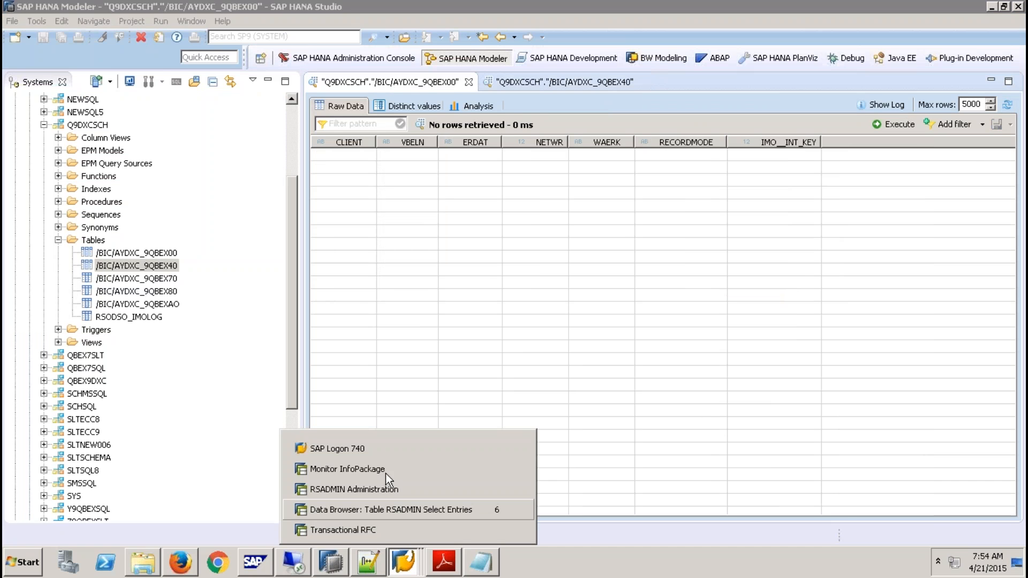
click(386, 470)
click(455, 155)
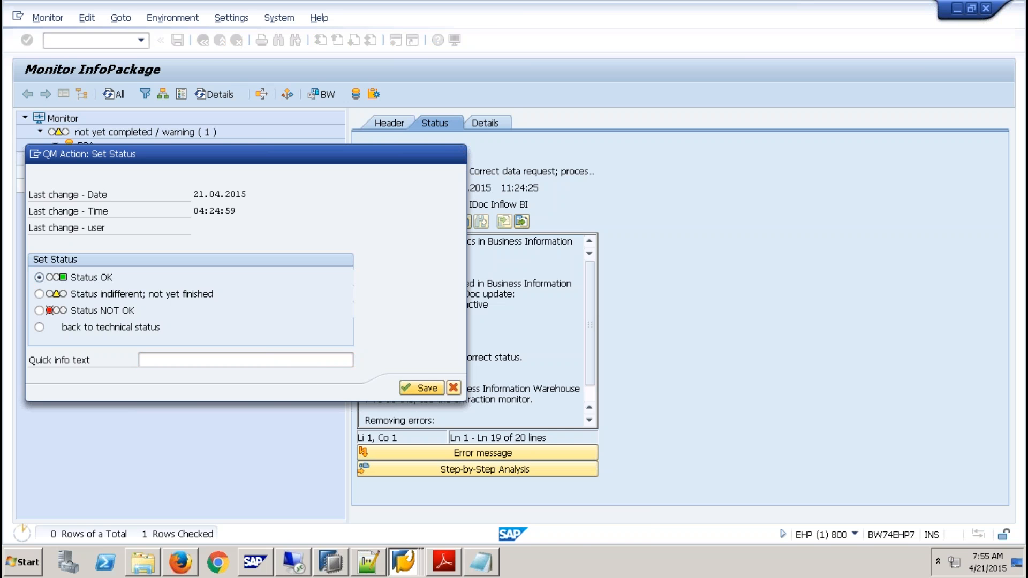
- Refresh tables /BIC/AYDXC_9QBEX00 and /BIC/AYDXC_9QBEX40 in SAP HANA Studio to compare their contents
click(330, 566)
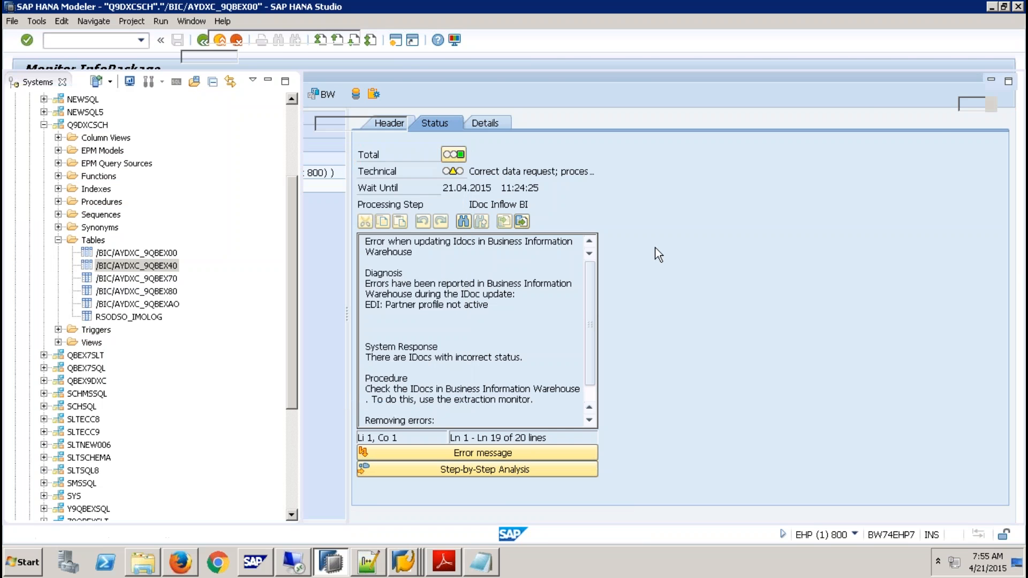
click(1013, 105)
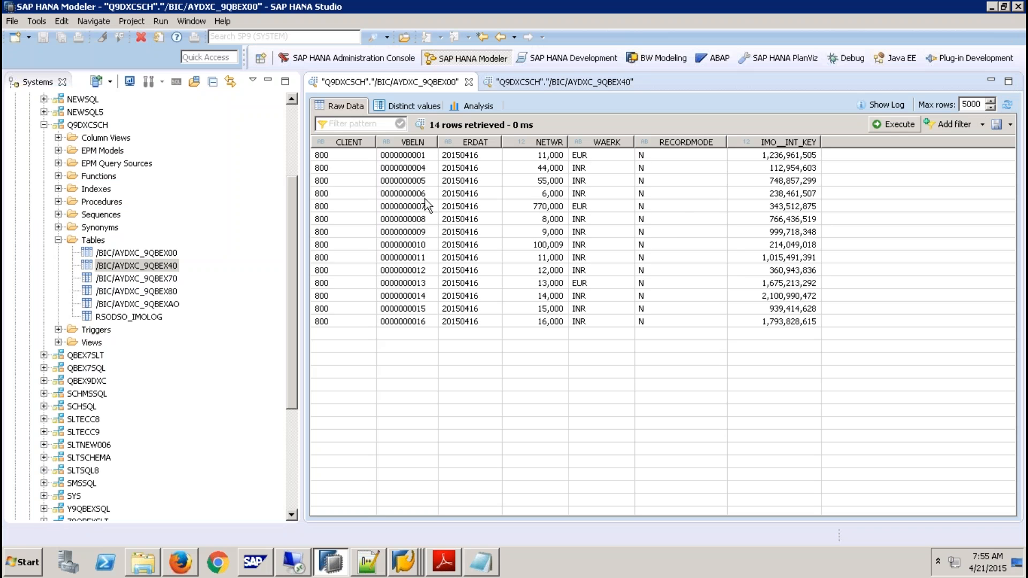
click(524, 89)
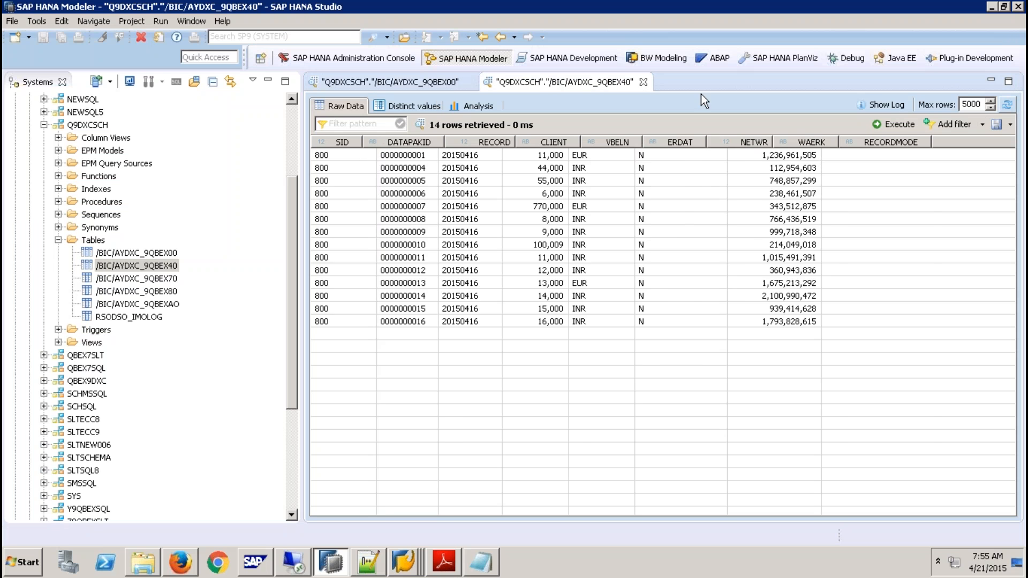
click(1008, 104)
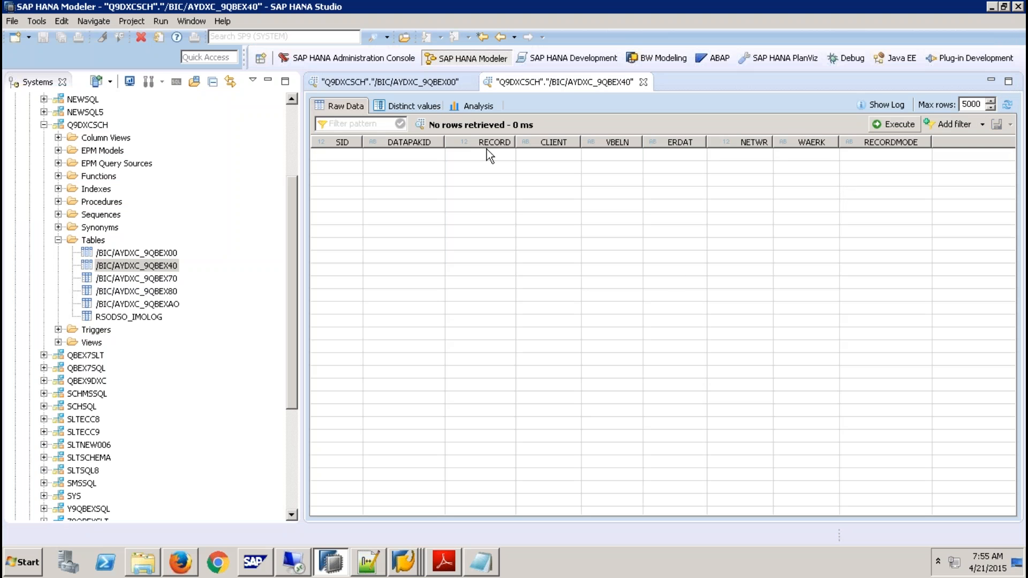
click(427, 87)
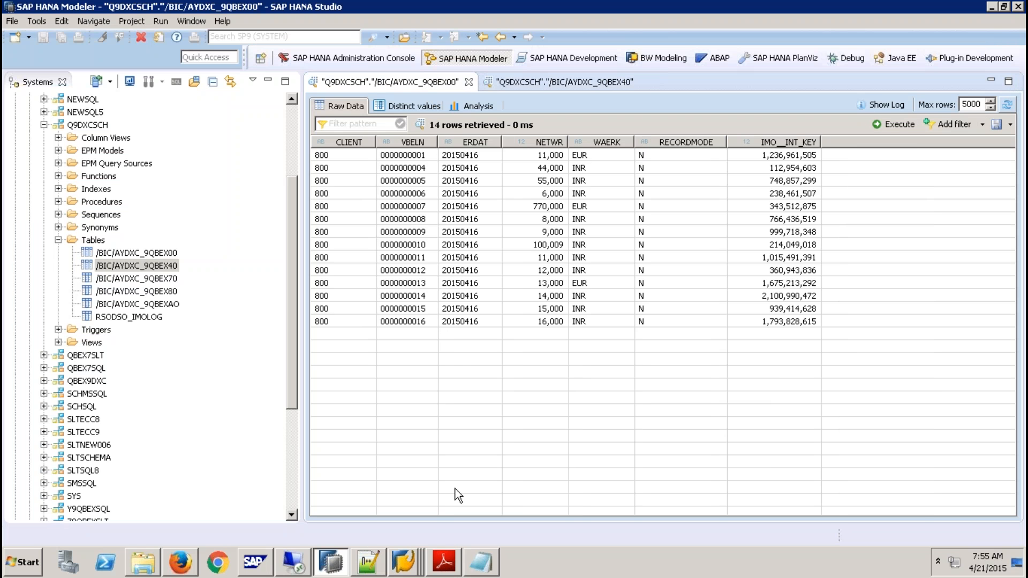
- Display table YSALES through transaction SE11 in the SAP session showing RSADMIN entries, and open its form for inserting records
click(404, 564)
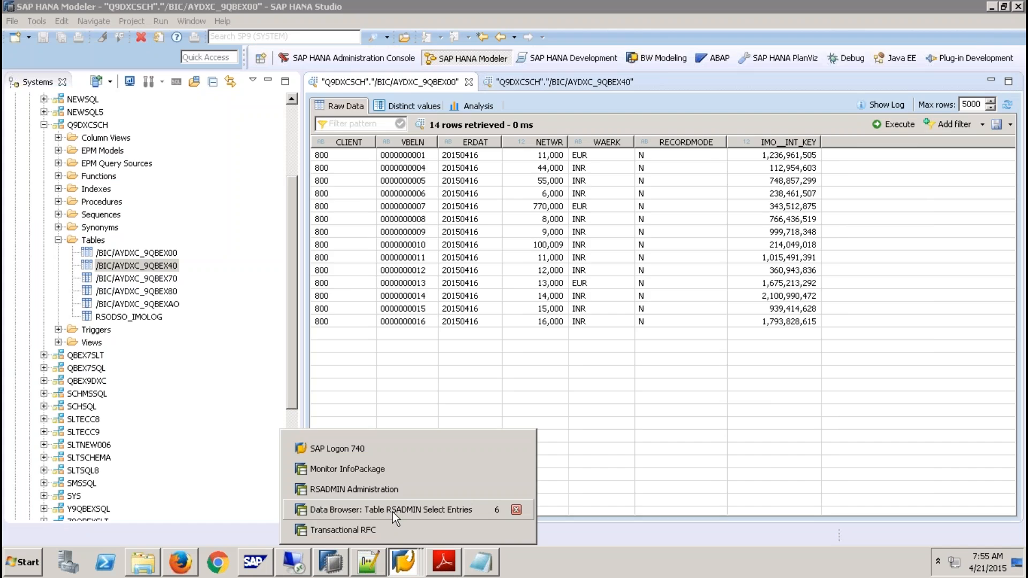
click(394, 513)
click(105, 45)
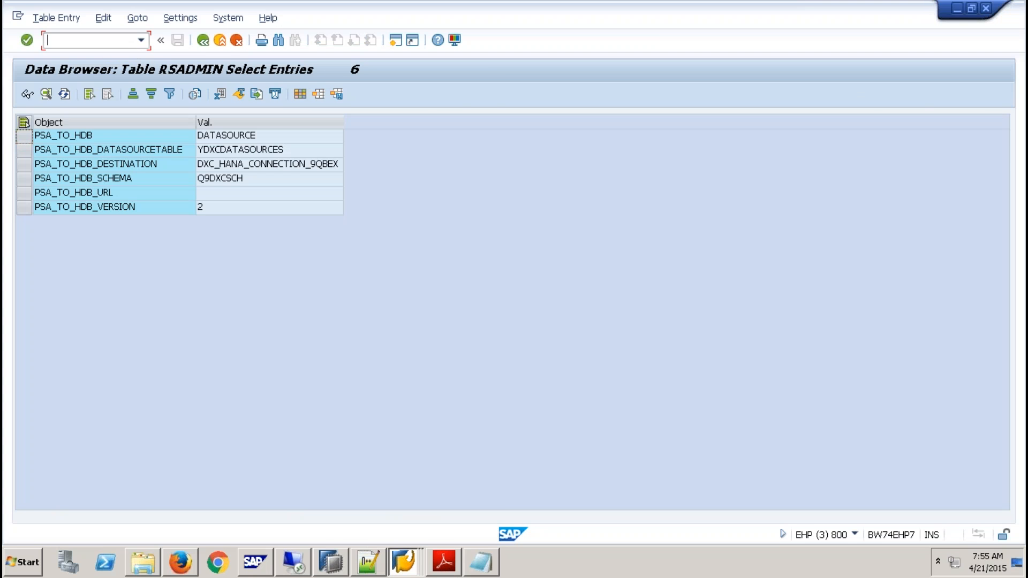
text(/nse11)
key(Return)
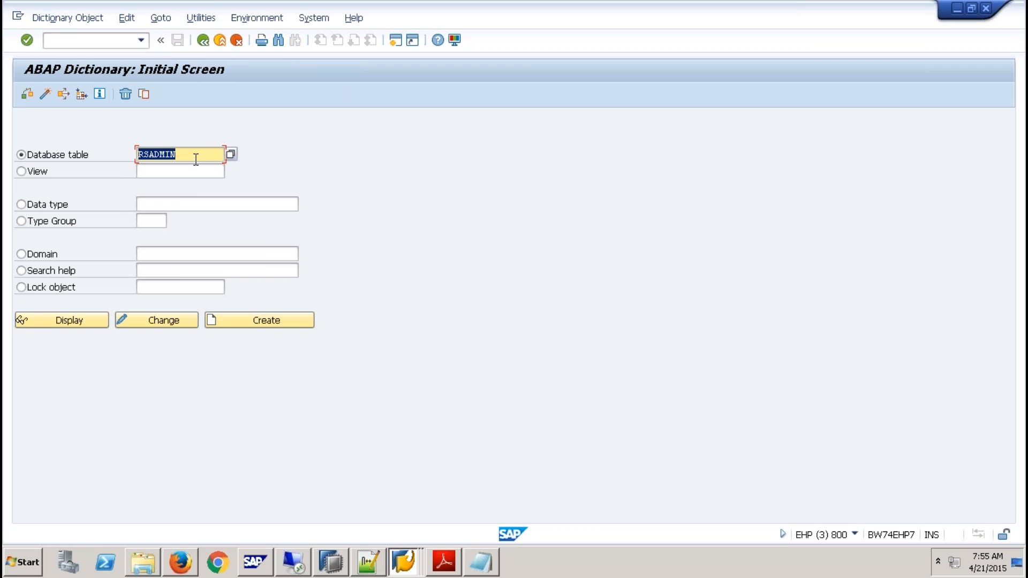
text(ysales)
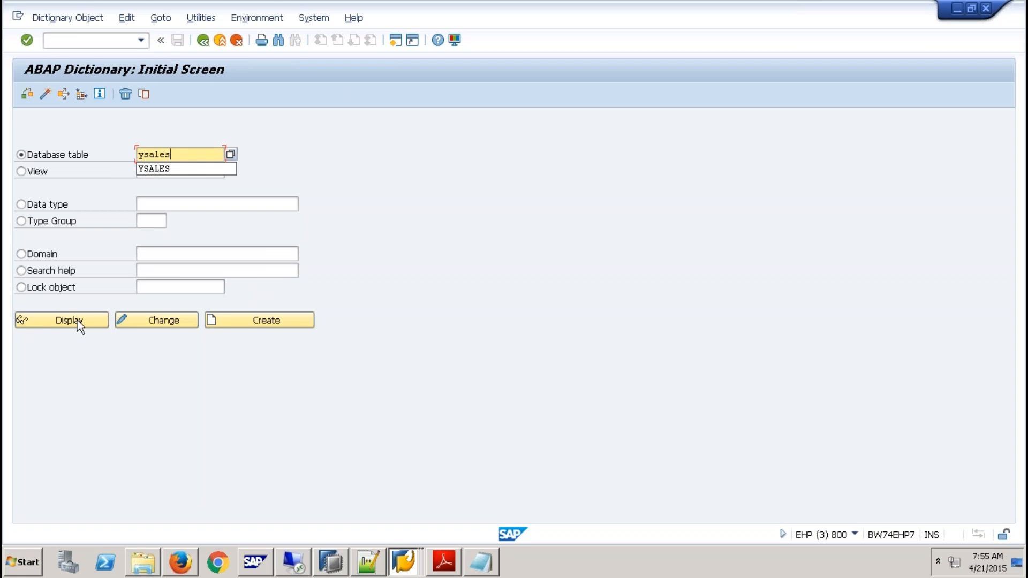
click(79, 322)
click(289, 95)
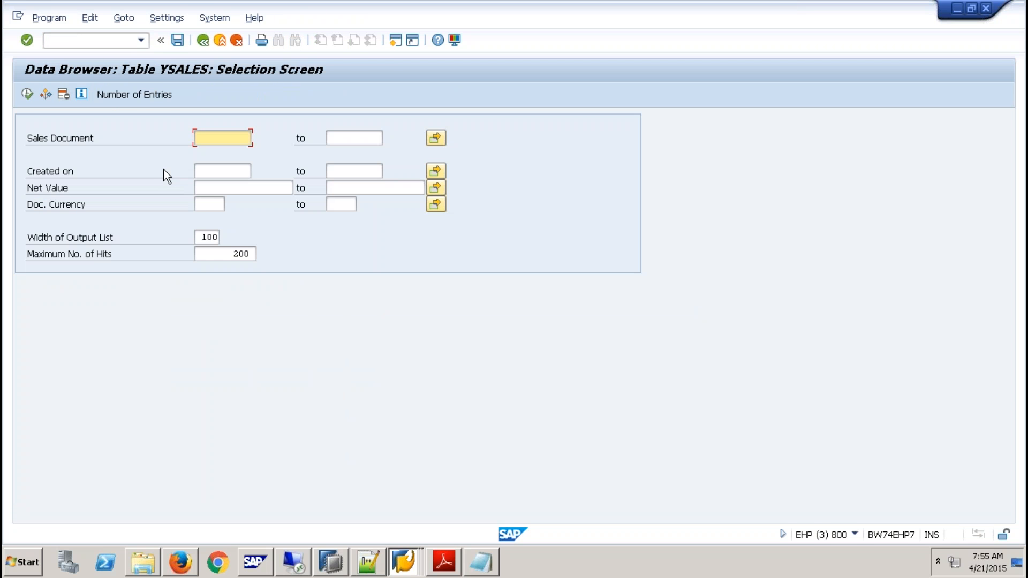
click(27, 94)
click(26, 95)
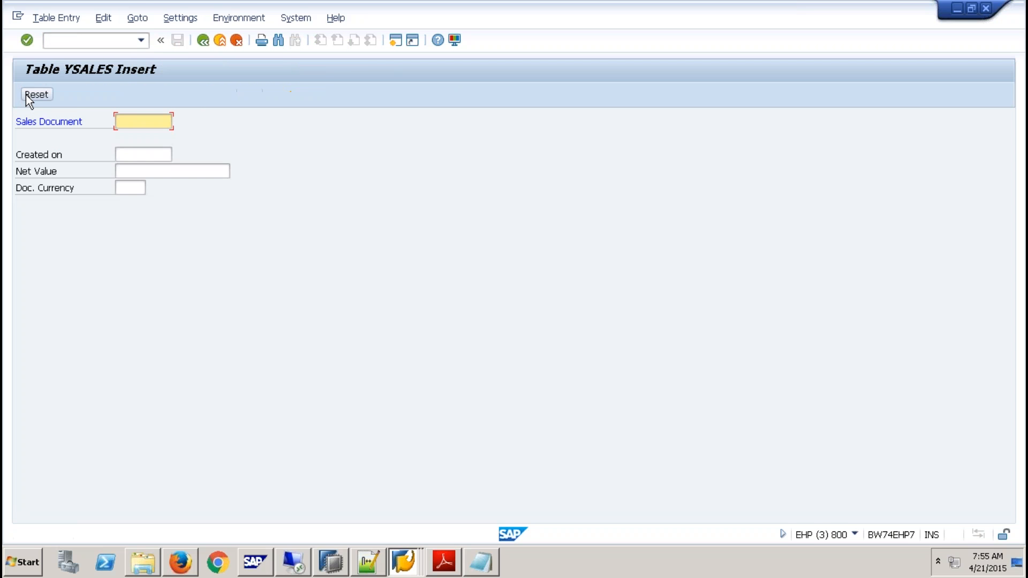
- Insert and save a YSALES record with sales document 17, creation date 16.04.2015, net value 17000 and currency INR
text(17)
key(Tab)
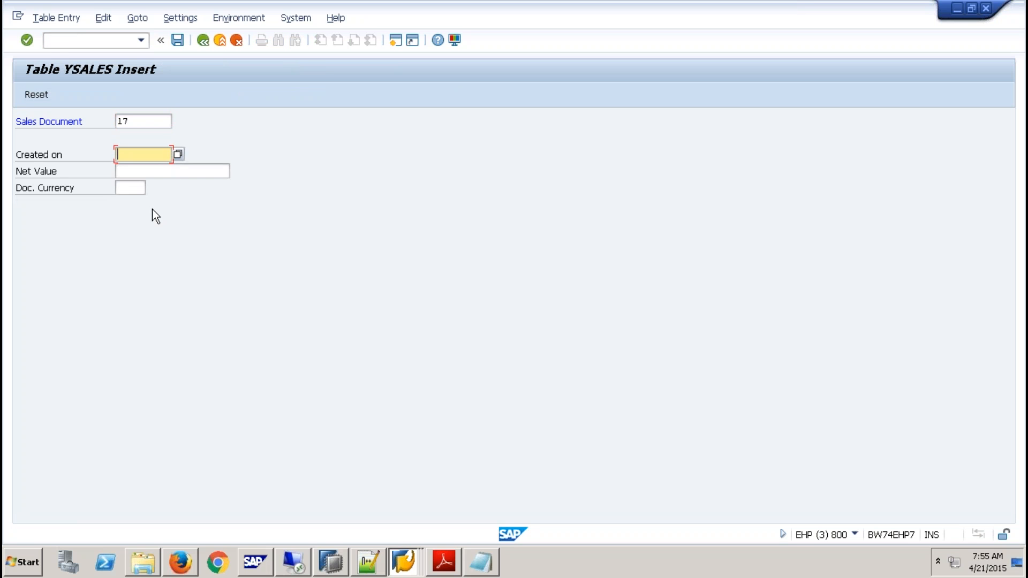
text(1)
click(150, 170)
click(146, 172)
text(1700)
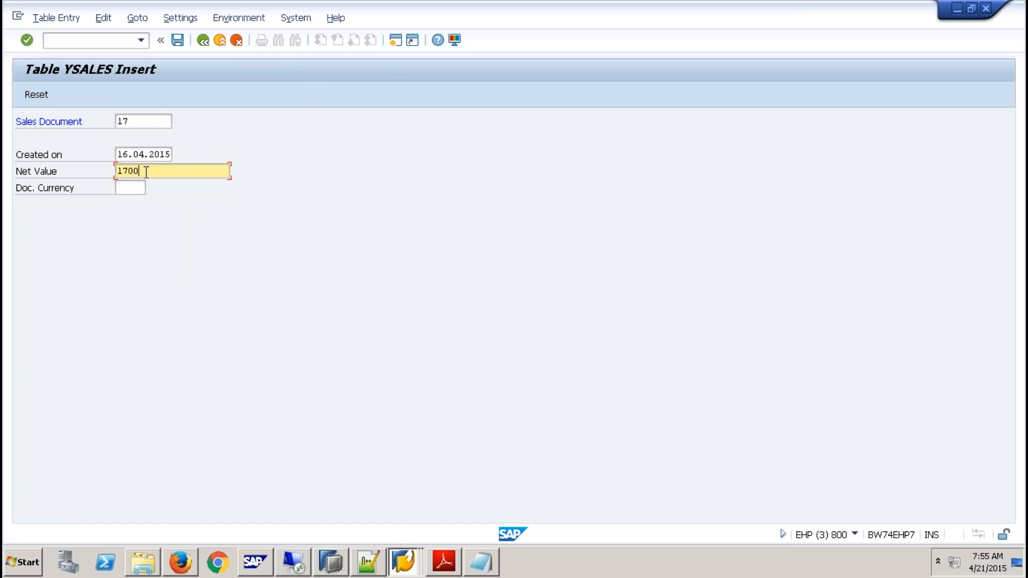
text(0)
key(Tab)
text(INR)
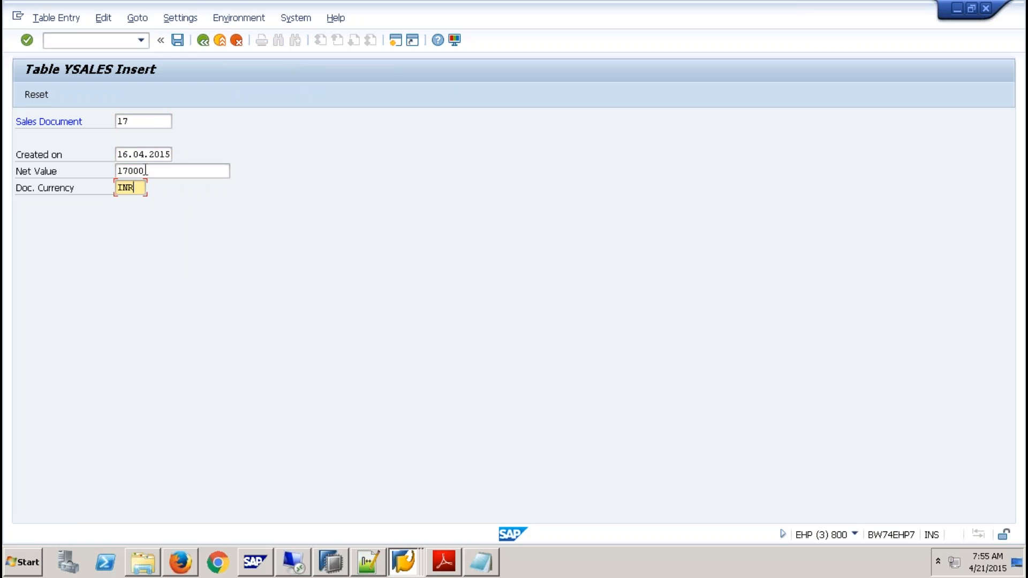
click(179, 39)
- Insert and save a second YSALES record with sales document 18 and net value 18000, keeping the date and currency INR
text(18)
key(Return)
text(18000)
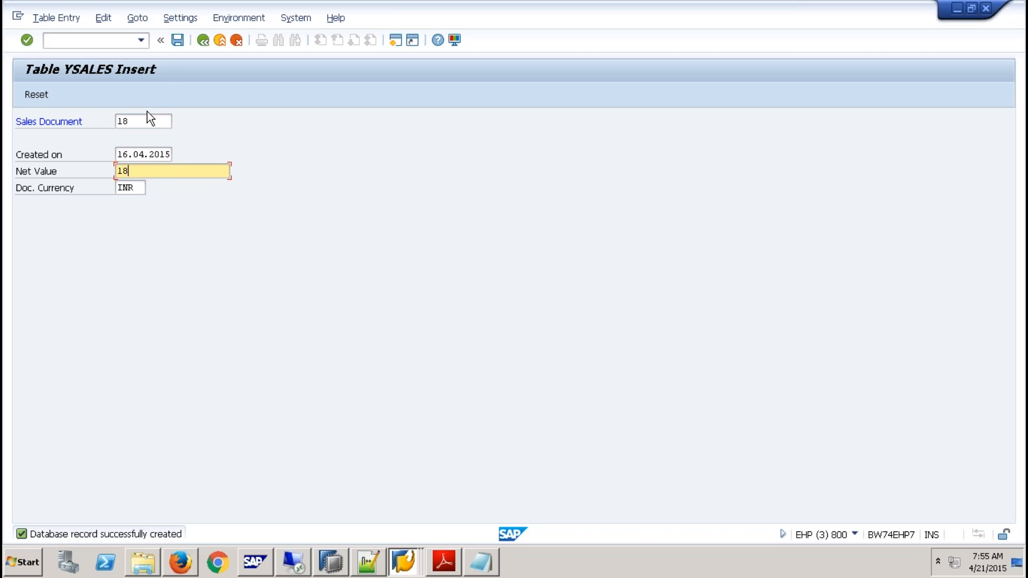
key(Tab)
click(178, 40)
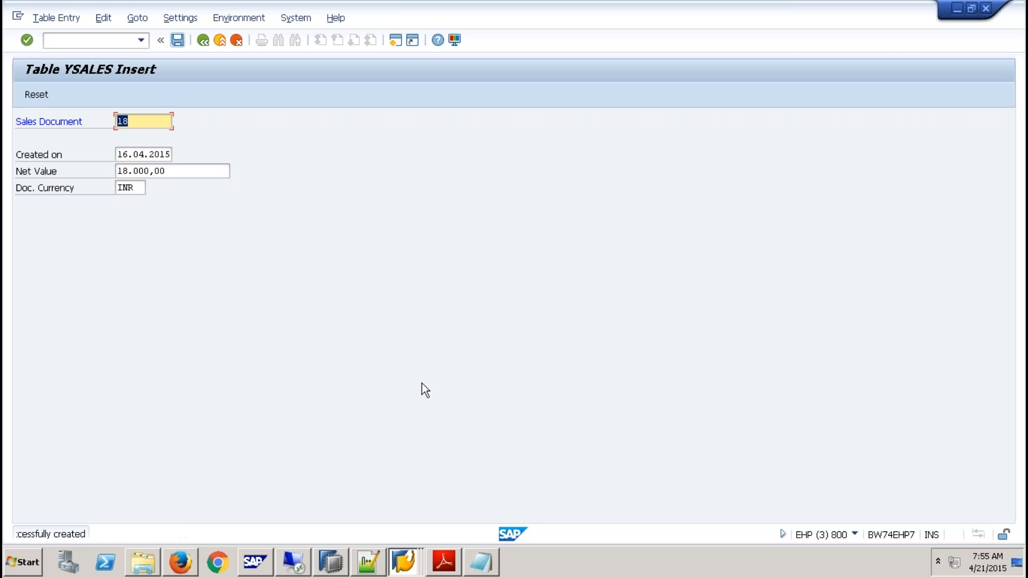
- Return to the InfoPackage monitor session and go back to the scheduler of ip init load
click(333, 562)
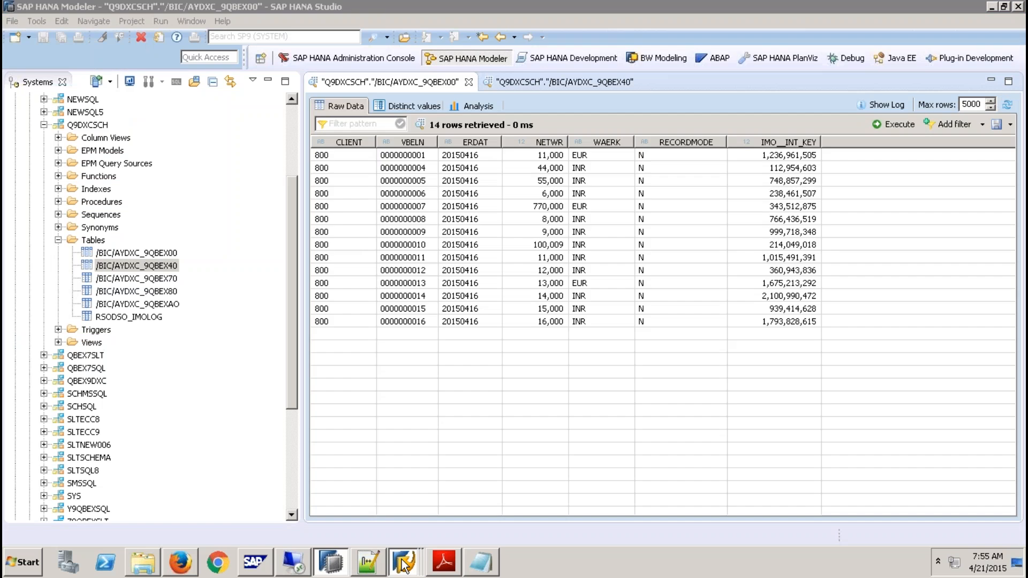
click(401, 562)
click(417, 468)
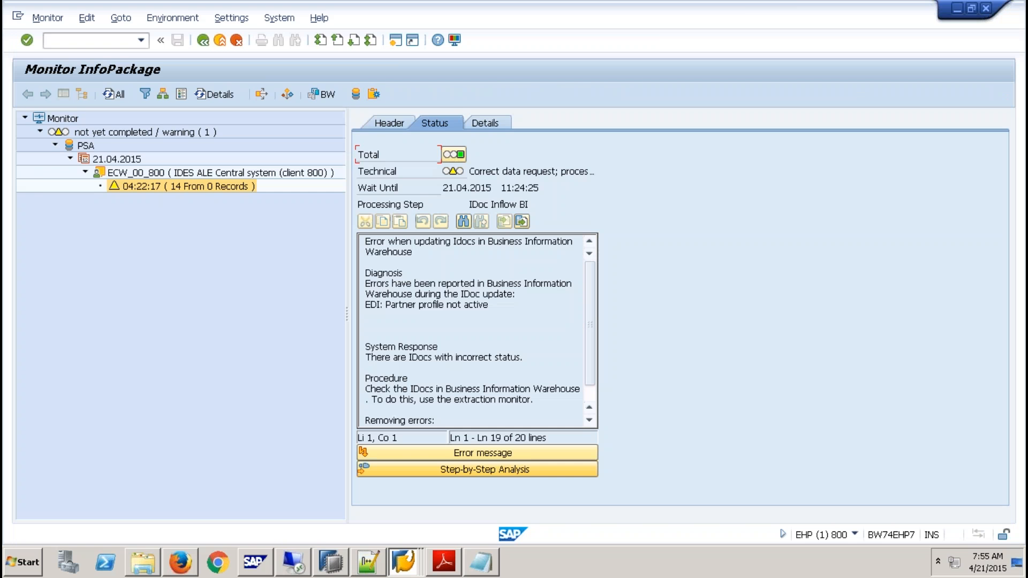
click(204, 42)
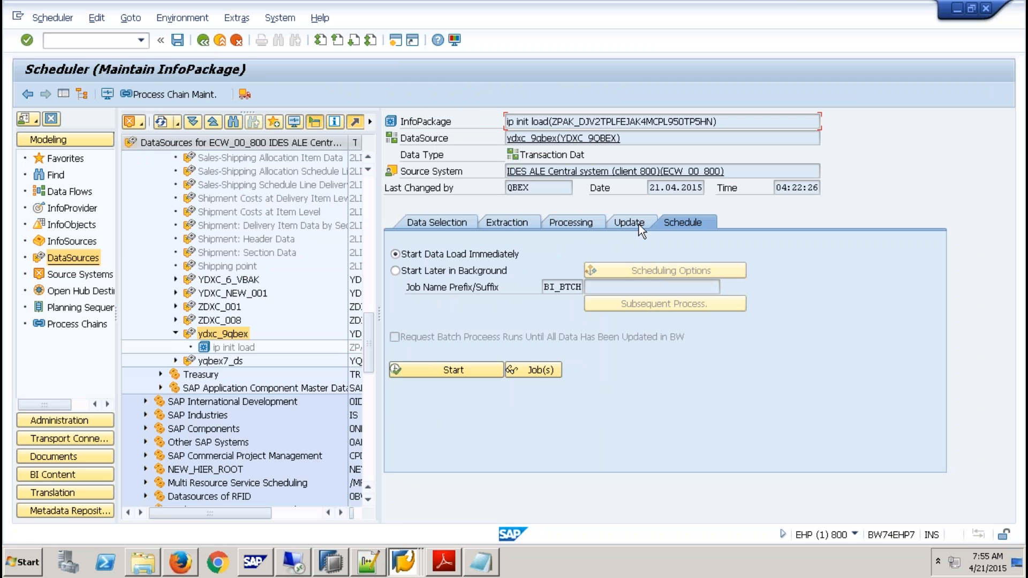
- Try to copy the InfoPackage ip init load while it is open for maintenance
right_click(247, 351)
click(290, 377)
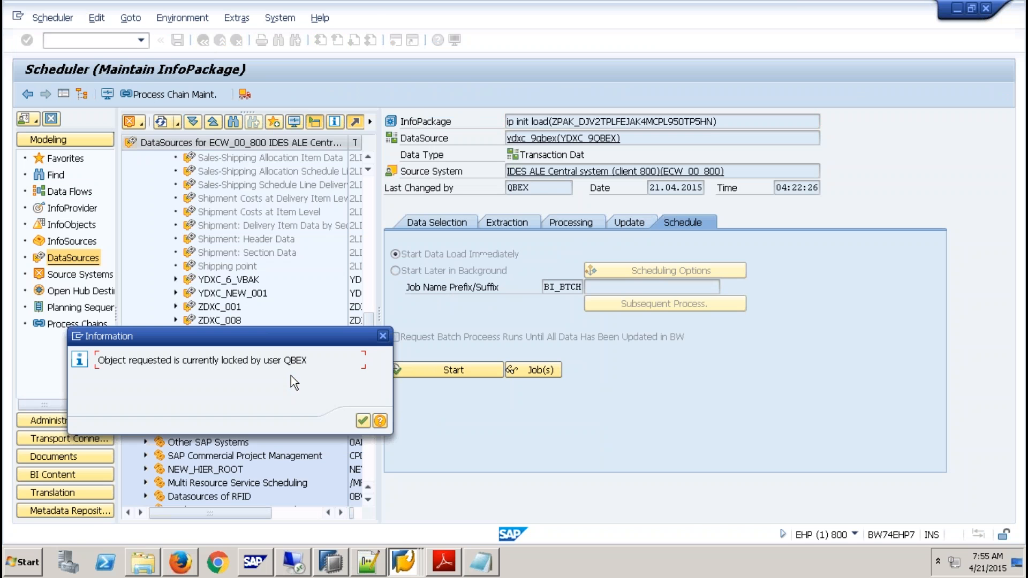
click(379, 422)
- Leave the scheduler and copy the InfoPackage ip init load under the name ip DELTA load, keeping the variant CUSTOMER
click(220, 40)
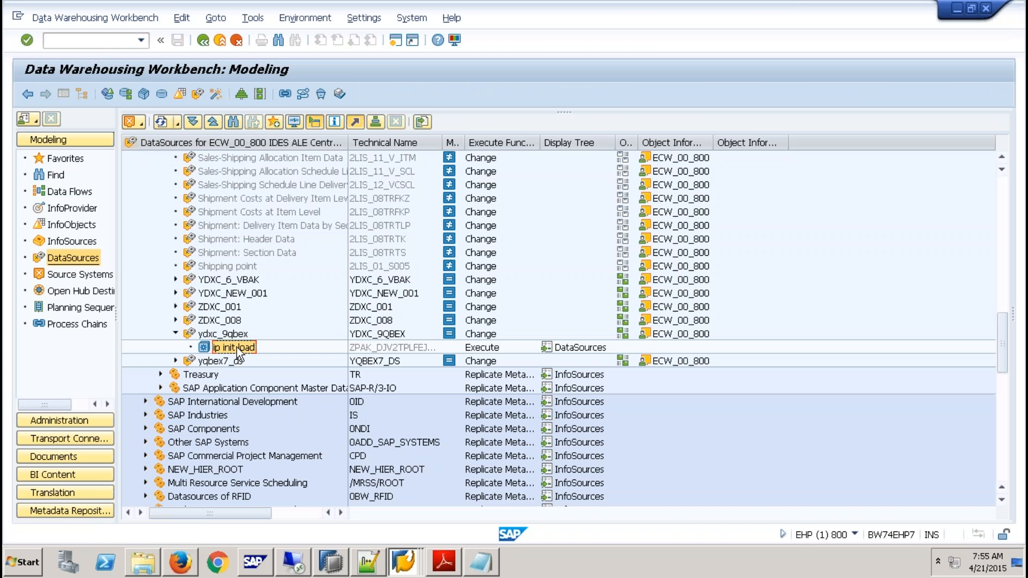
right_click(237, 347)
click(284, 371)
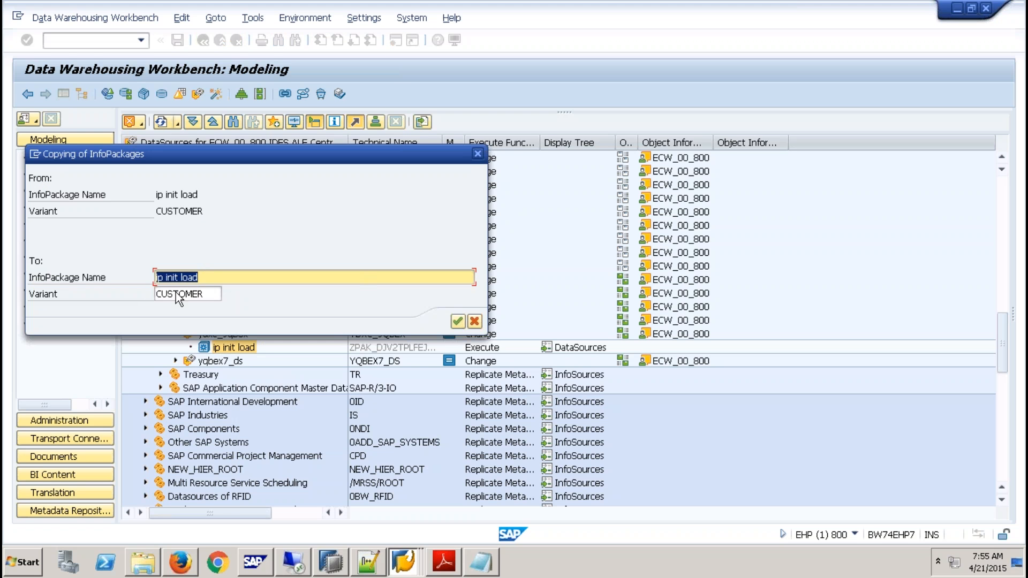
click(177, 277)
key(BackSpace)
key(BackSpace)
key(BackSpace)
key(BackSpace)
text(DELTA)
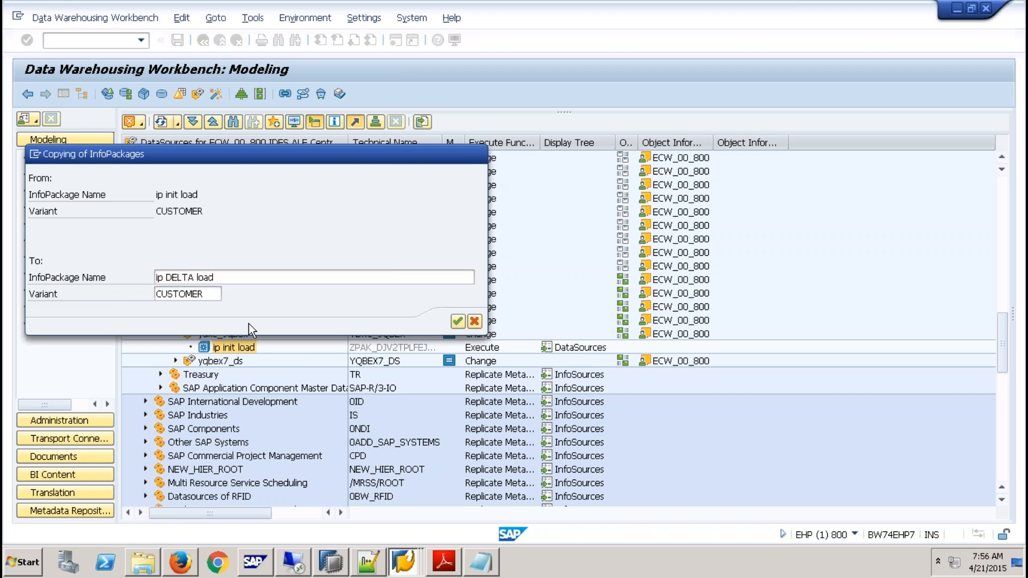
key(Return)
- Open the InfoPackage ip DELTA load, set its update mode to delta and start the data load immediately
double_click(253, 349)
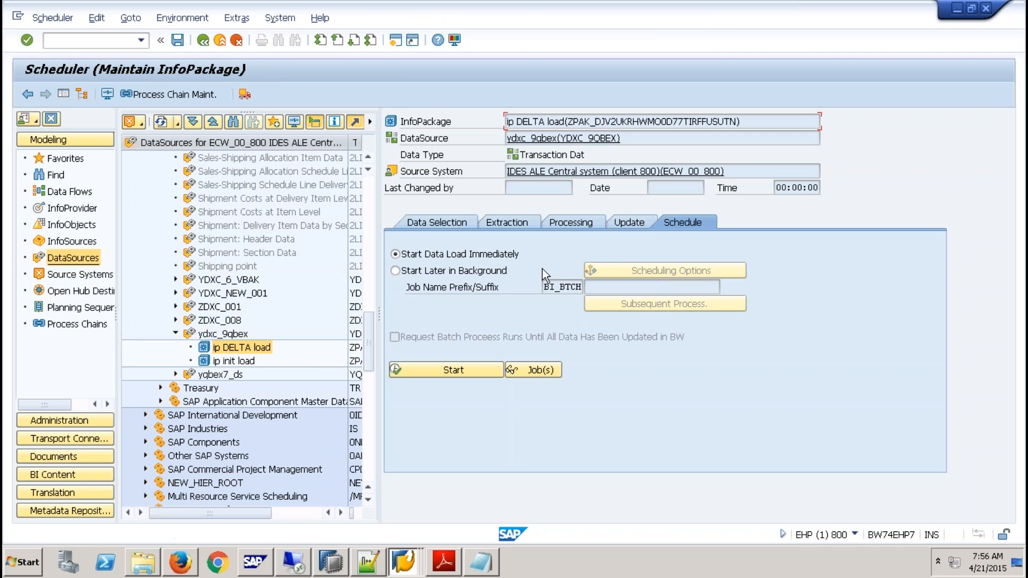
click(626, 226)
click(436, 290)
click(688, 224)
click(456, 369)
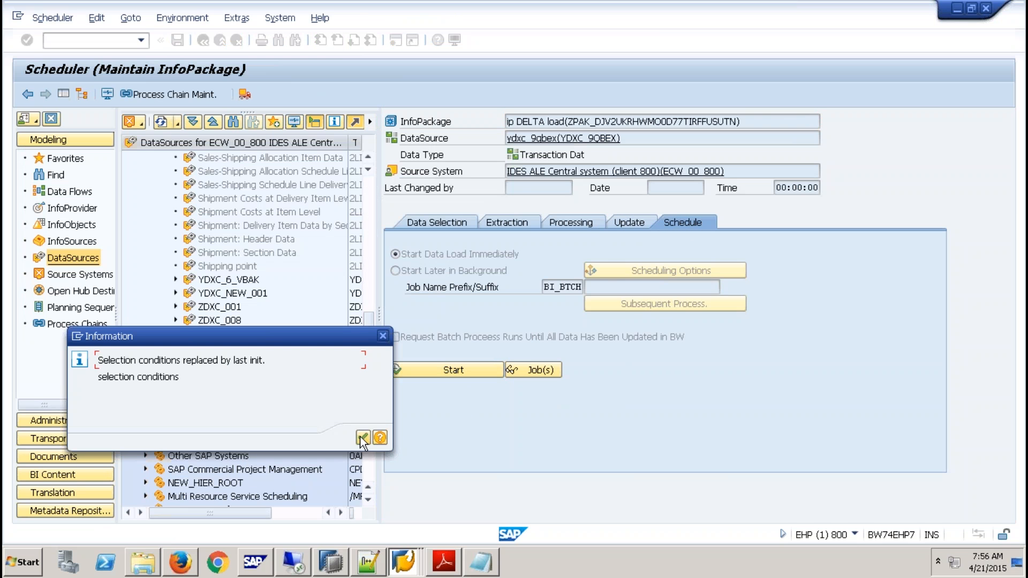
click(361, 437)
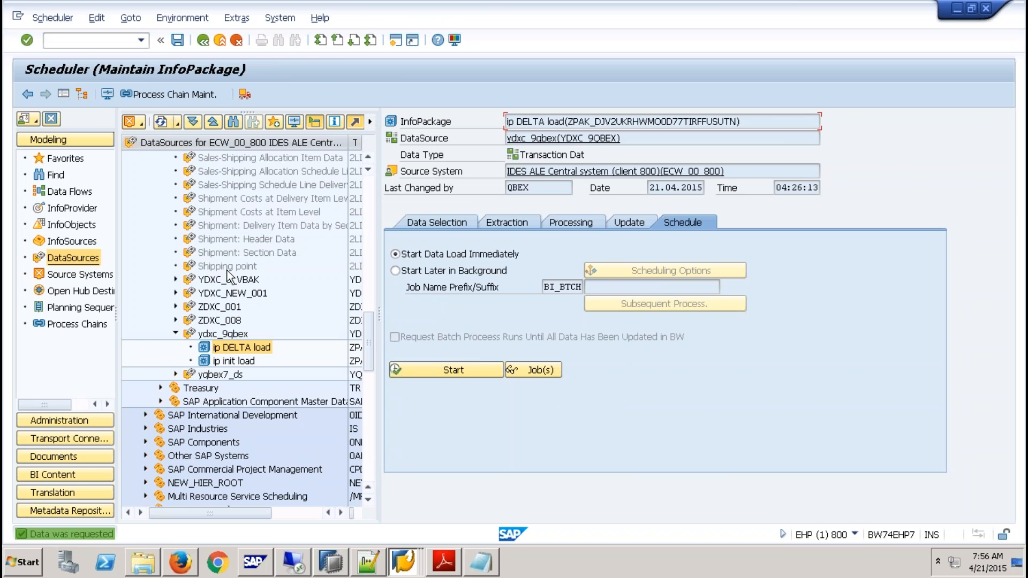
- Open the delta load's request in the monitor, and execute the recorded RSAR_TRFC_DATA_RECEIVED call in the refreshed Transactional RFC session
click(107, 95)
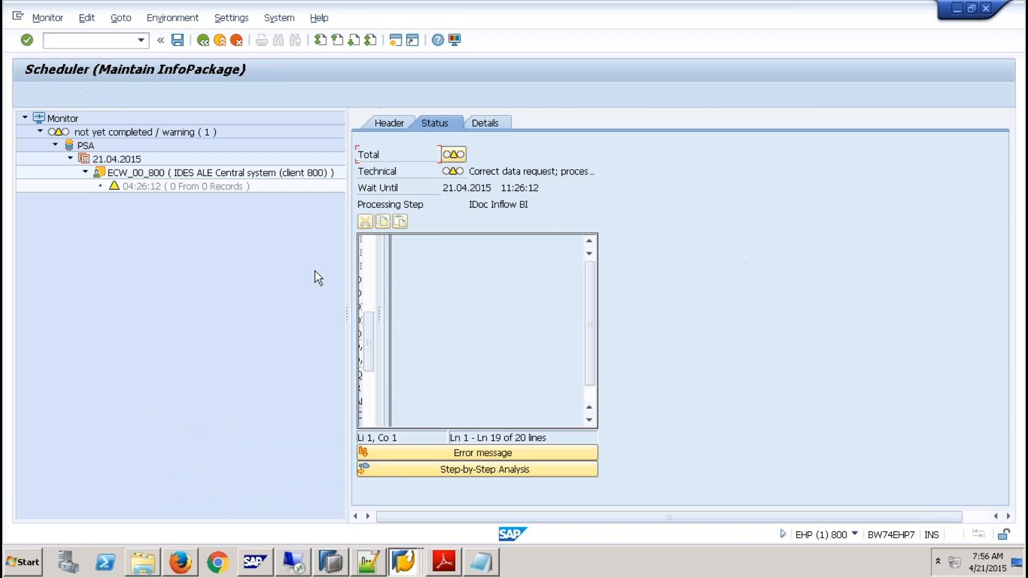
click(201, 187)
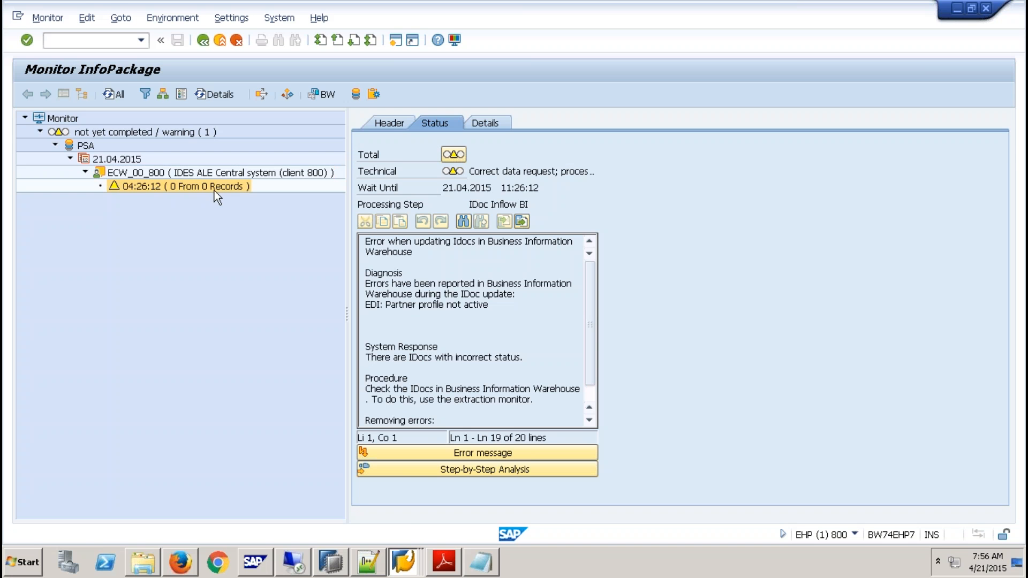
click(409, 563)
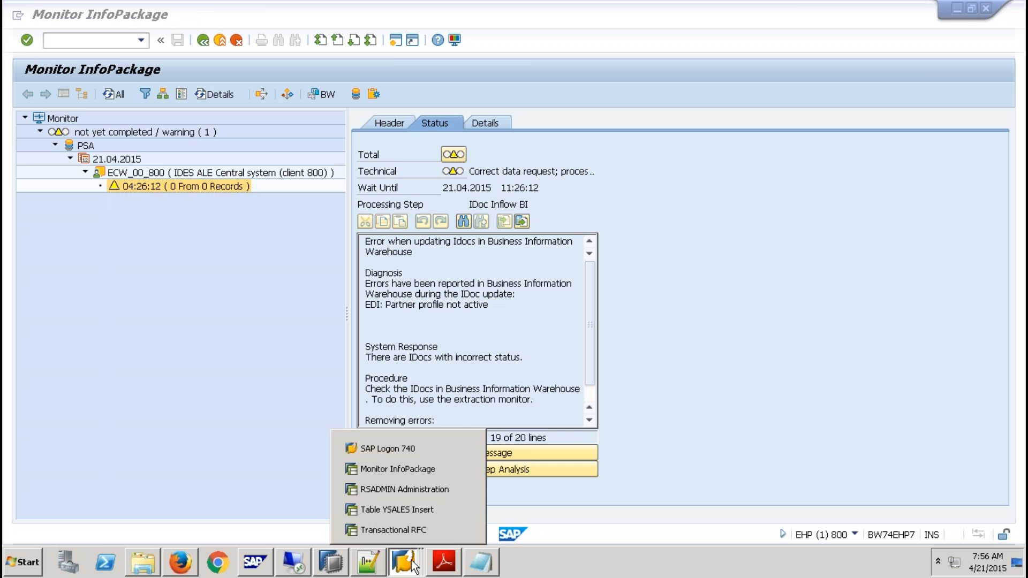
click(406, 530)
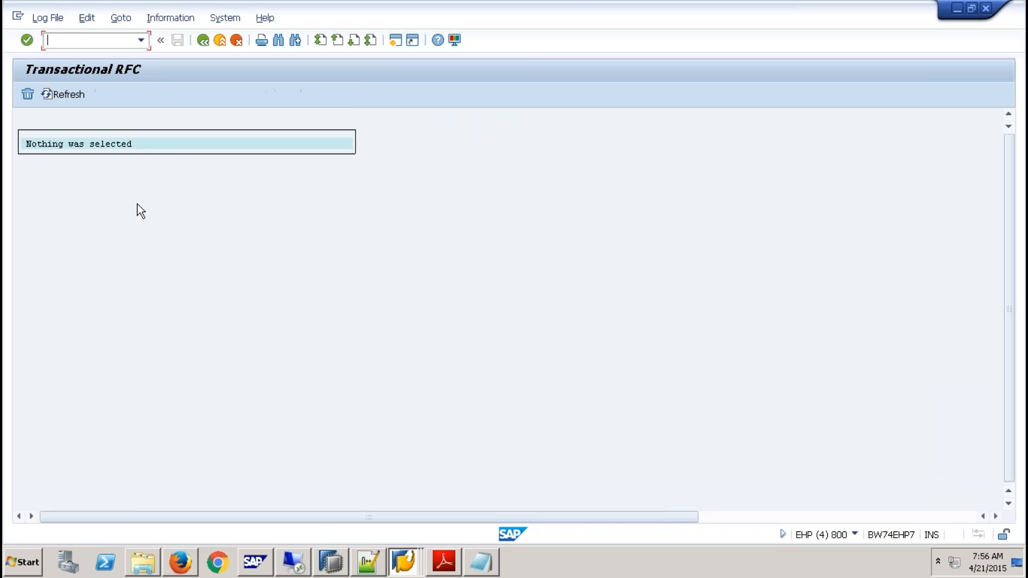
click(67, 94)
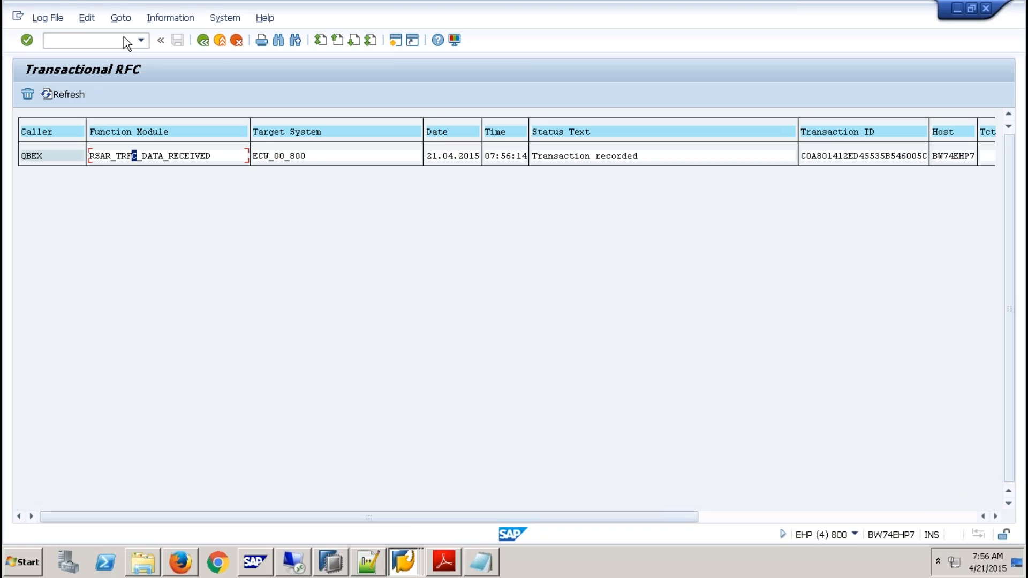
click(87, 17)
click(130, 52)
- Return to the Monitor InfoPackage session and refresh the delta request to check its loaded records
click(403, 563)
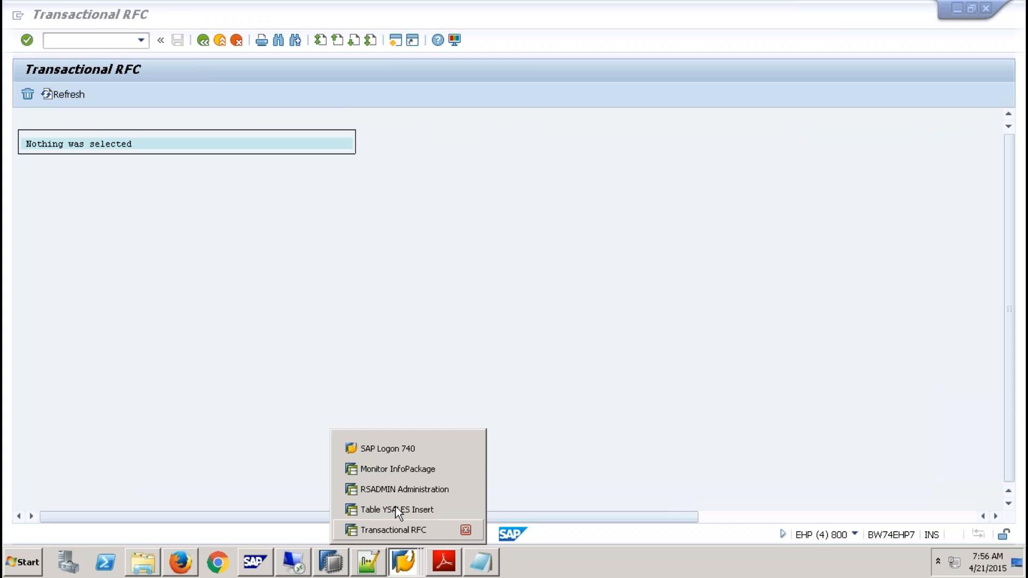
click(411, 467)
double_click(213, 186)
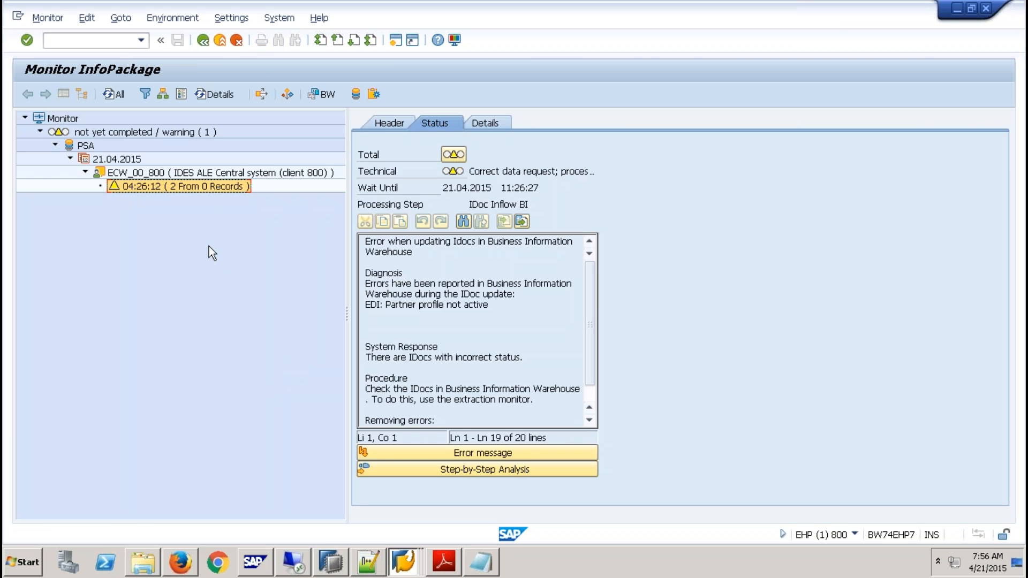
- Switch to SAP HANA Studio, refresh the data of /BIC/AYDXC_9QBEX40 and compare it with the rows of /BIC/AYDXC_9QBEX00
click(331, 562)
click(550, 80)
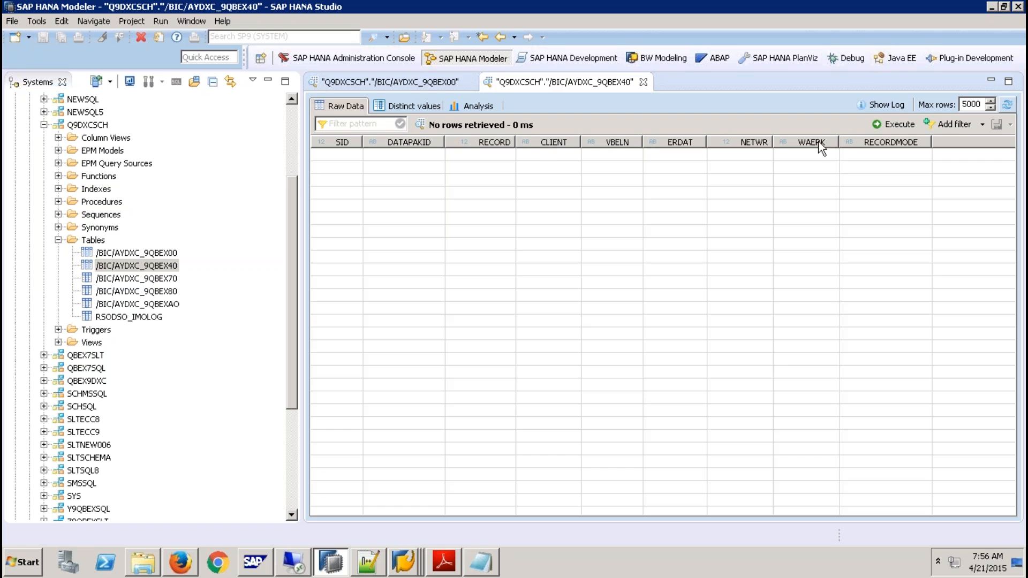
click(1007, 105)
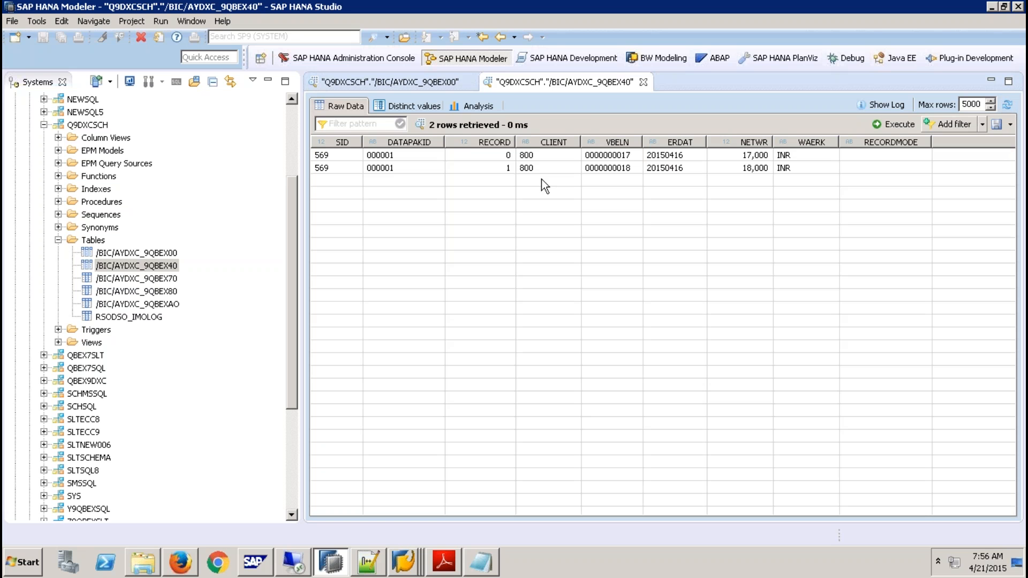
click(631, 169)
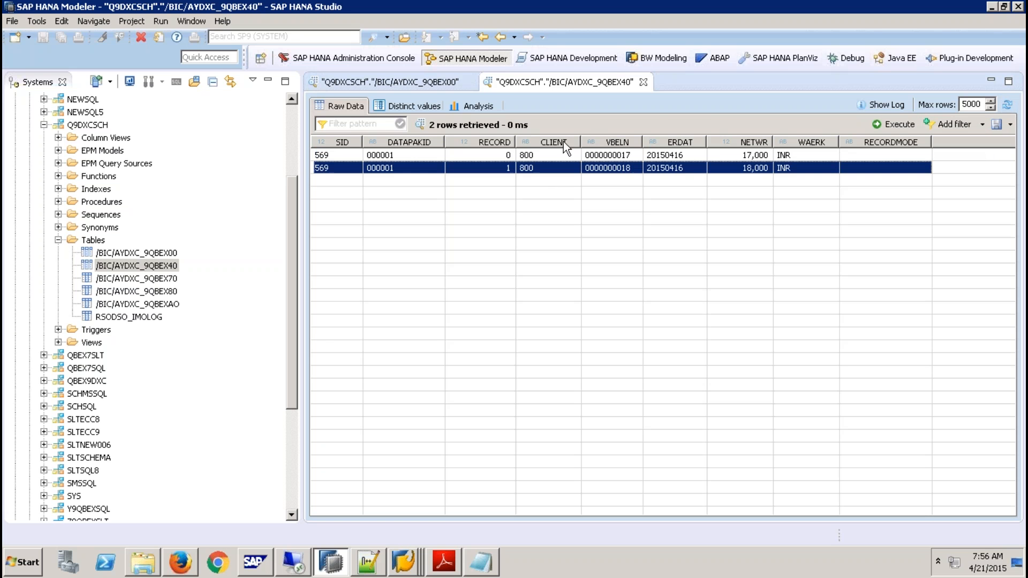
click(444, 86)
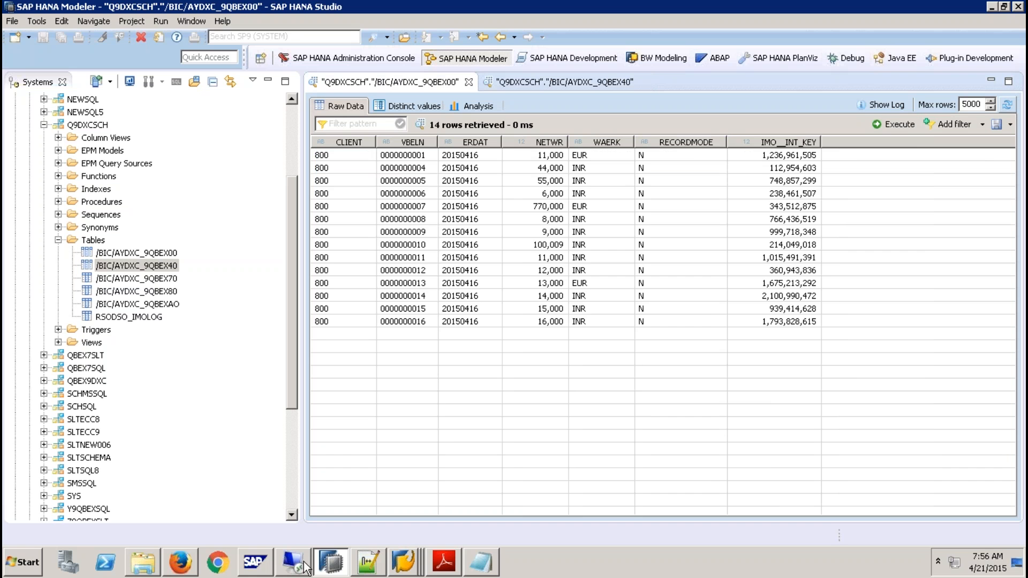
- Return to the SAP GUI InfoPackage monitor, set the delta request's QM status to Status OK, save it and refresh the request
click(418, 568)
click(385, 468)
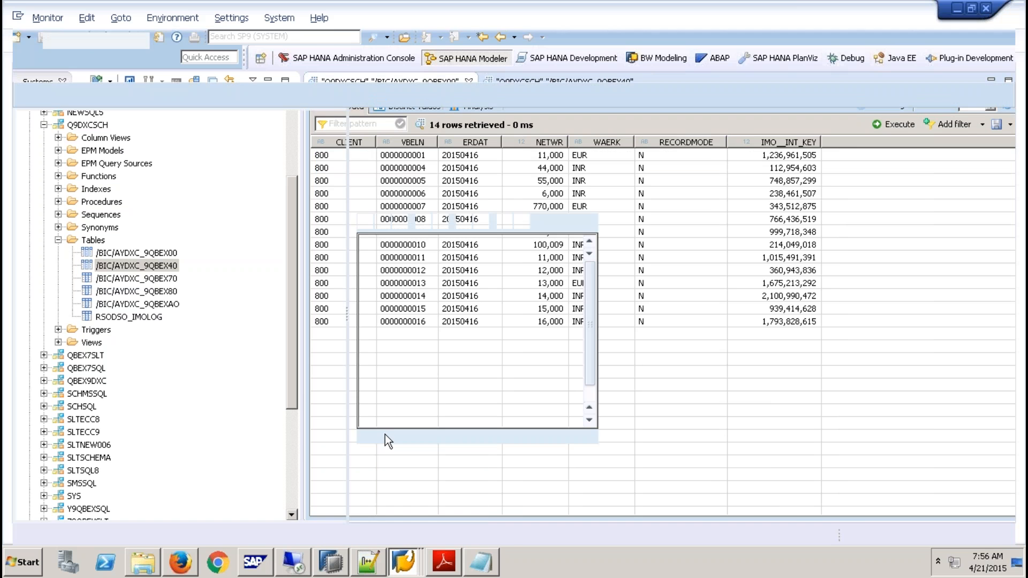
click(453, 154)
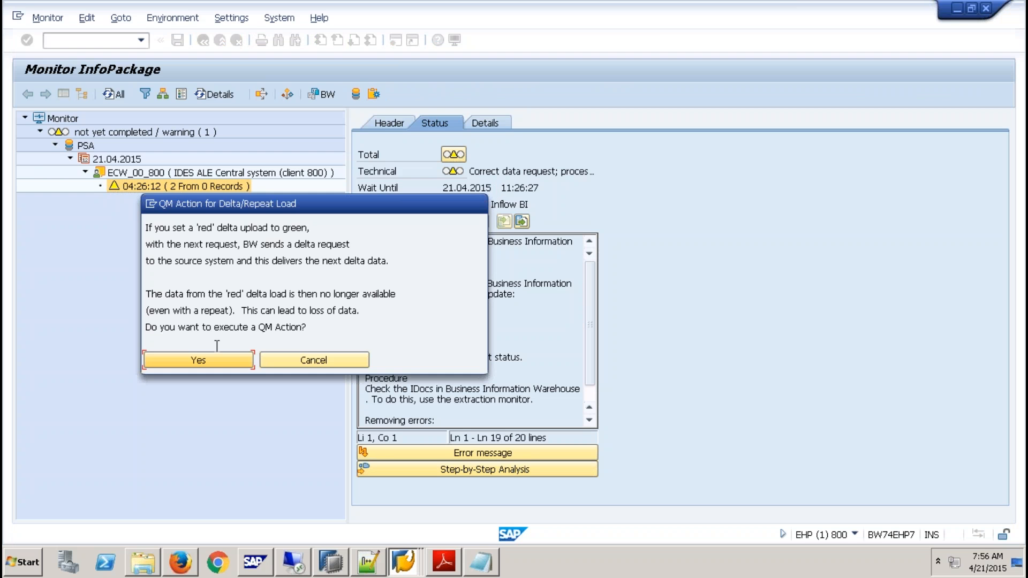
click(215, 358)
click(94, 280)
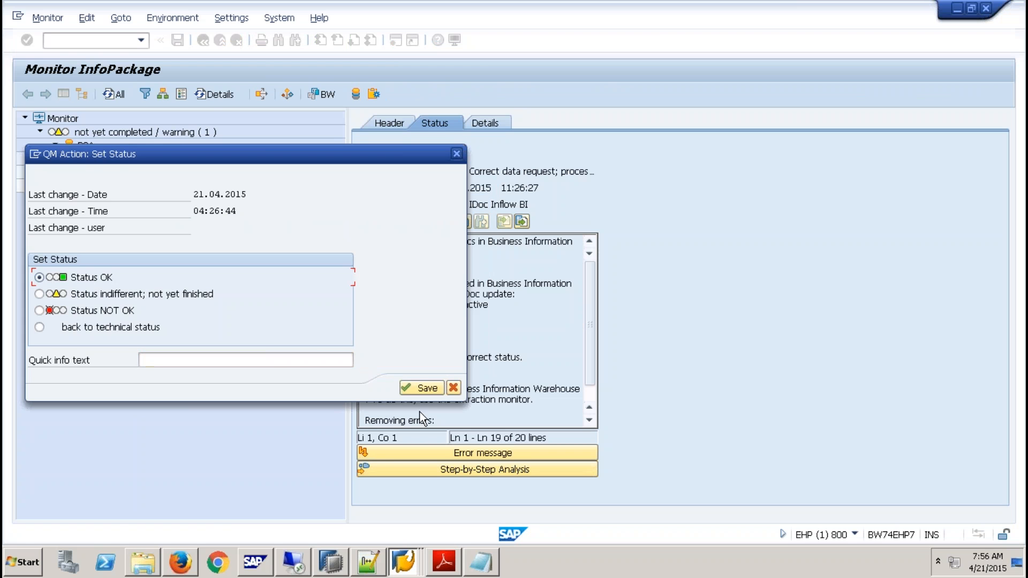
click(413, 391)
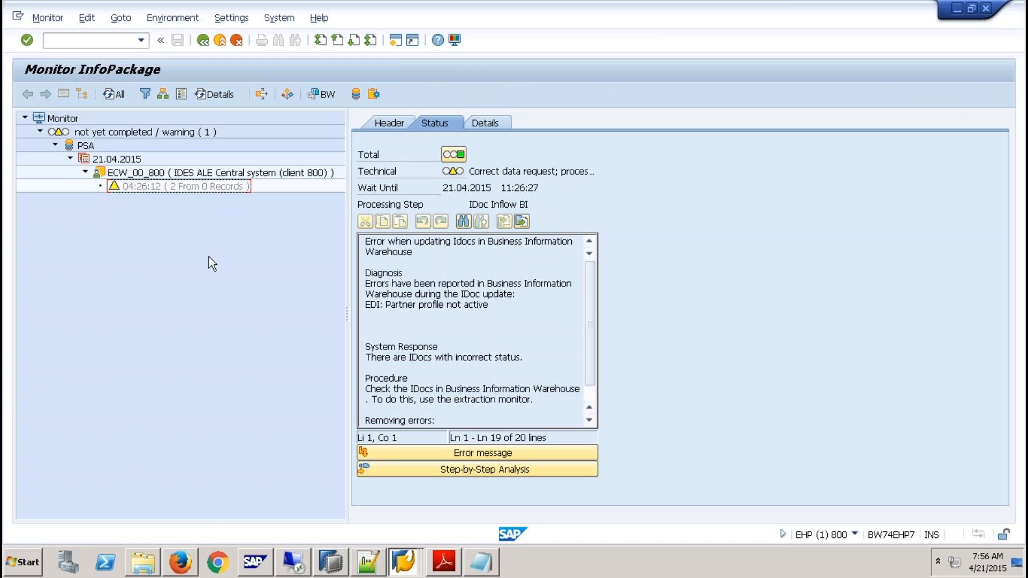
click(201, 182)
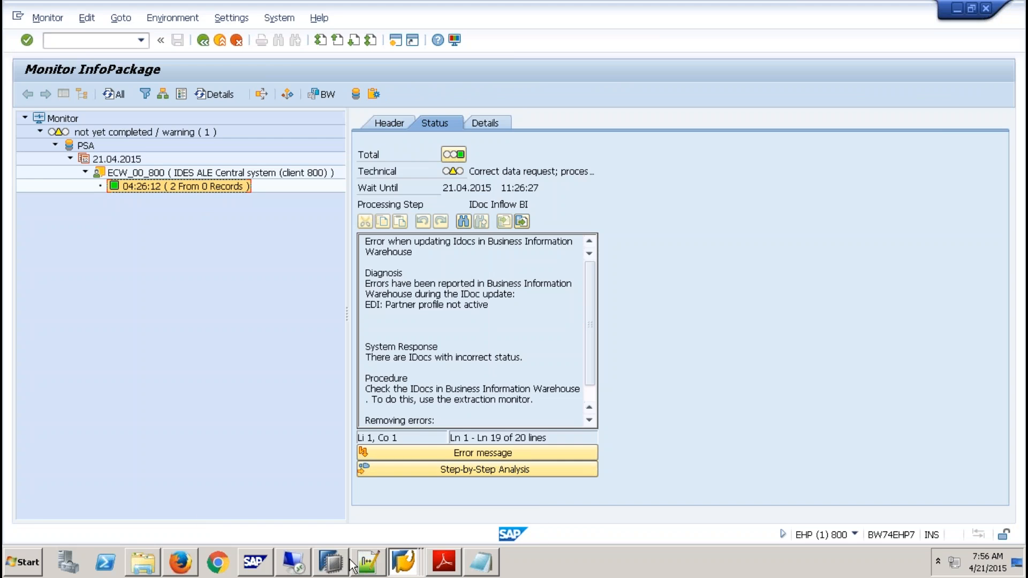
- Switch to SAP HANA Studio and check /BIC/AYDXC_9QBEX40 and /BIC/AYDXC_9QBEX00 for the activated delta records
click(331, 562)
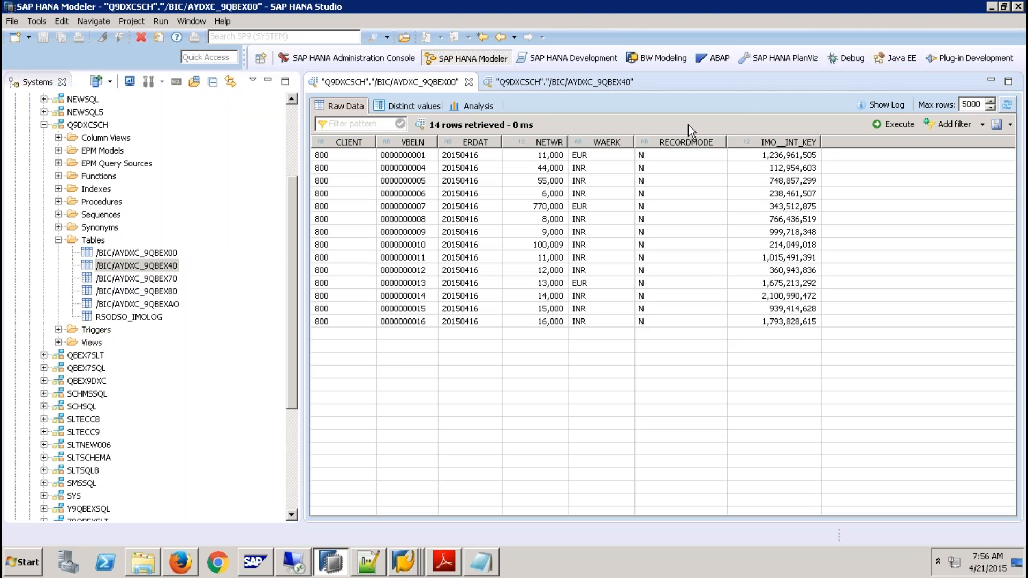
click(616, 84)
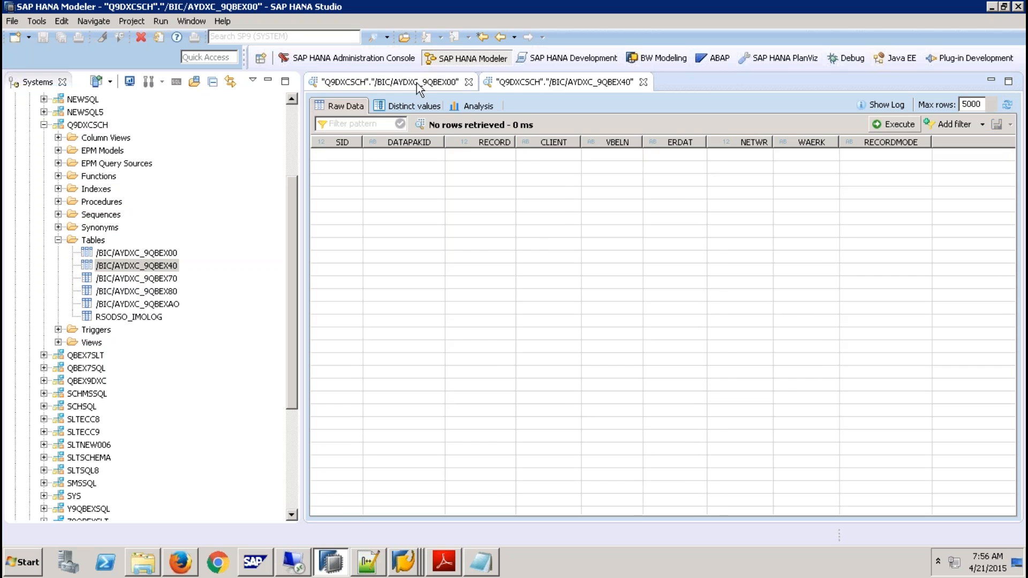
click(404, 85)
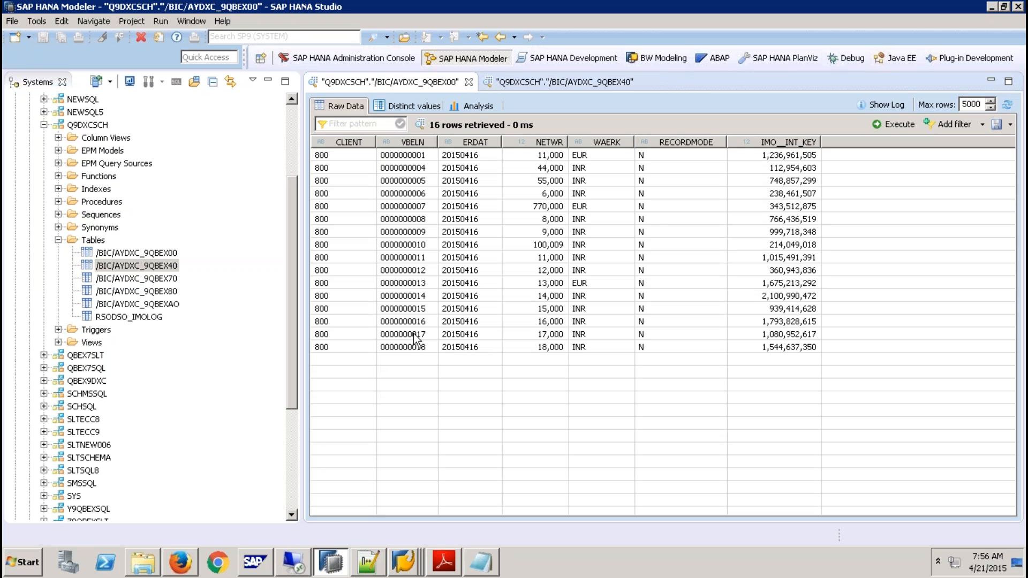
click(416, 337)
click(417, 349)
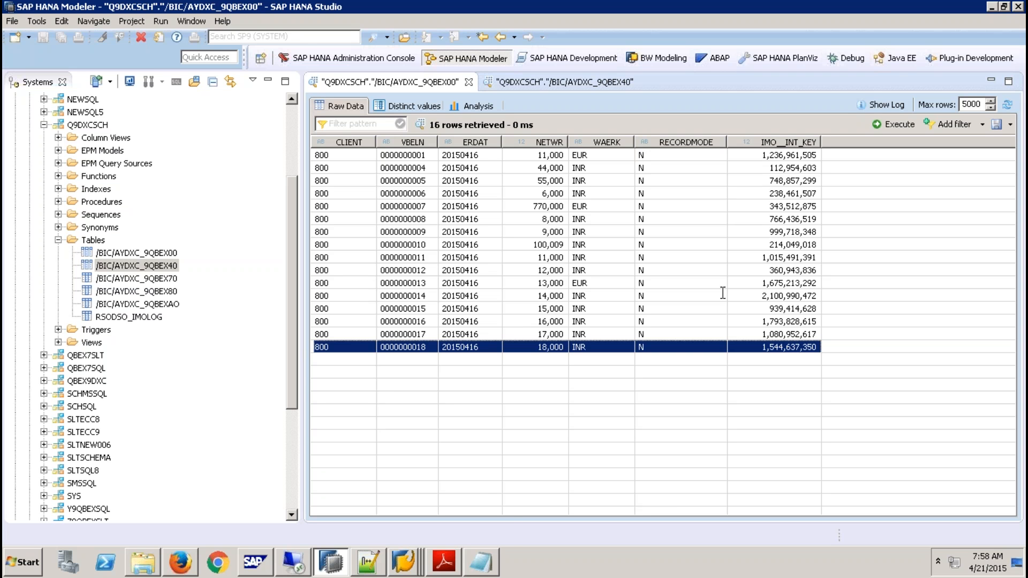
- Return to SAP GUI, leave the monitor and scheduler, and display the DataSource tree of IDES ALE Central system (client 800)
right_click(404, 564)
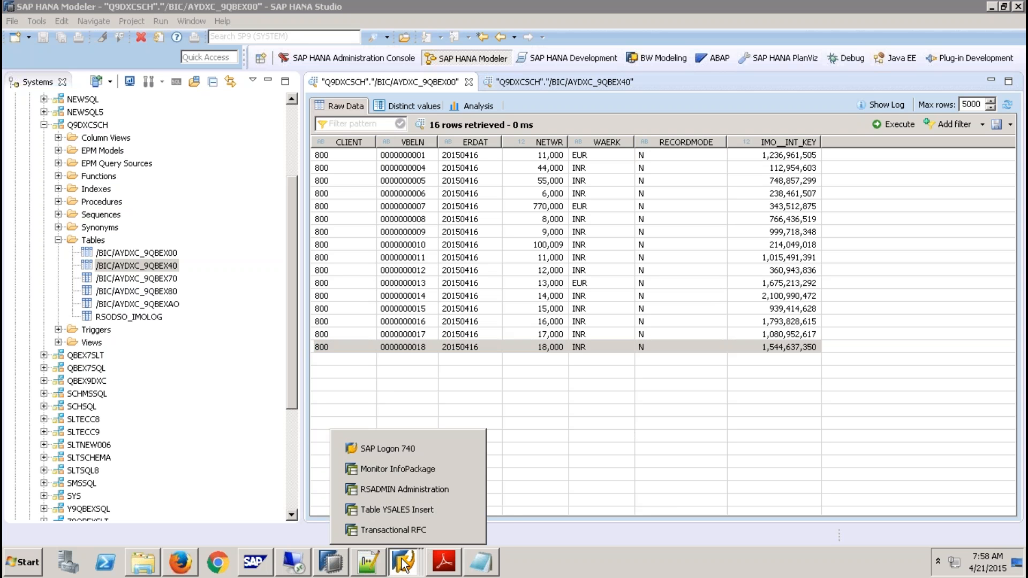
click(410, 468)
click(202, 41)
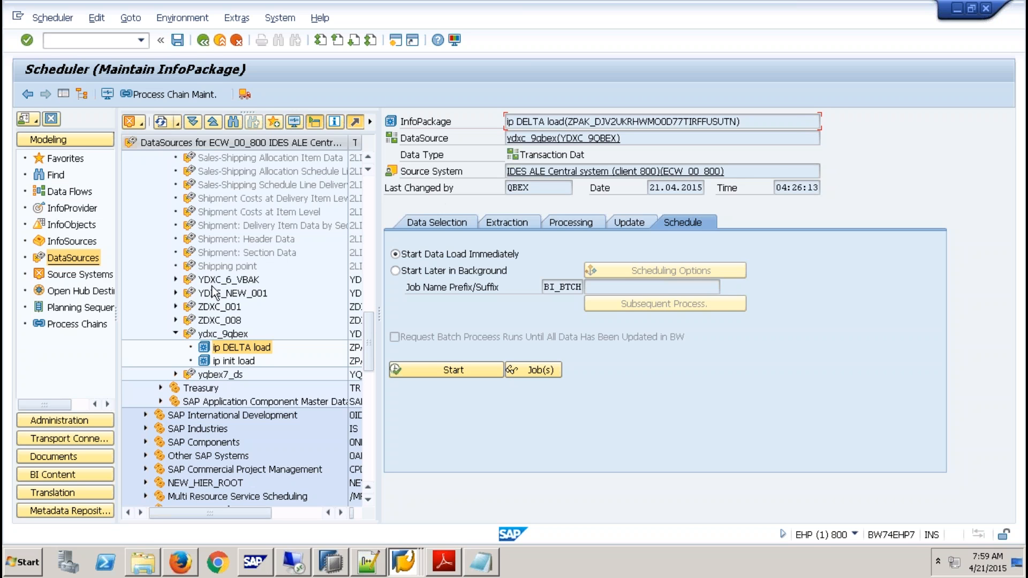
click(96, 280)
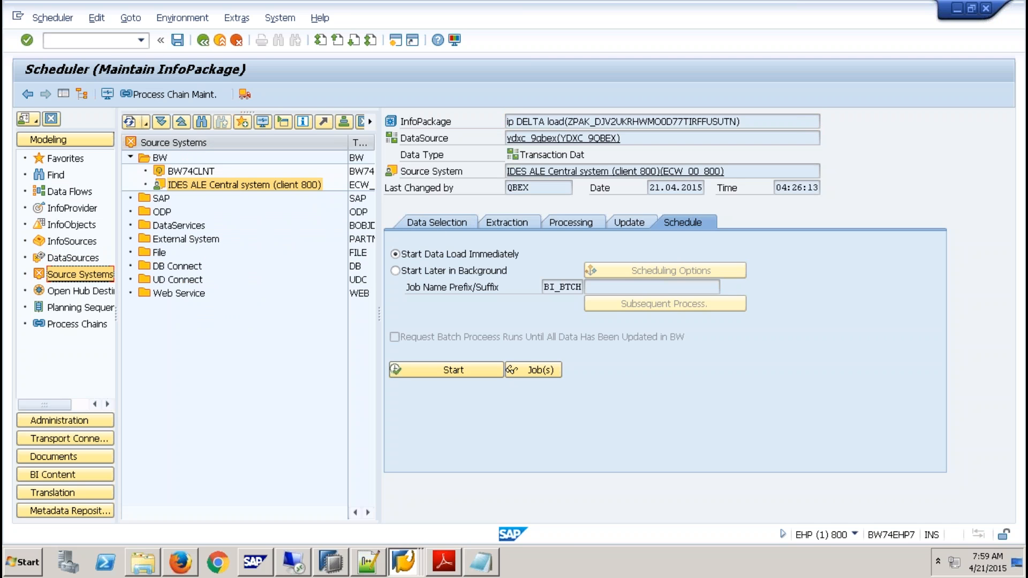
click(219, 40)
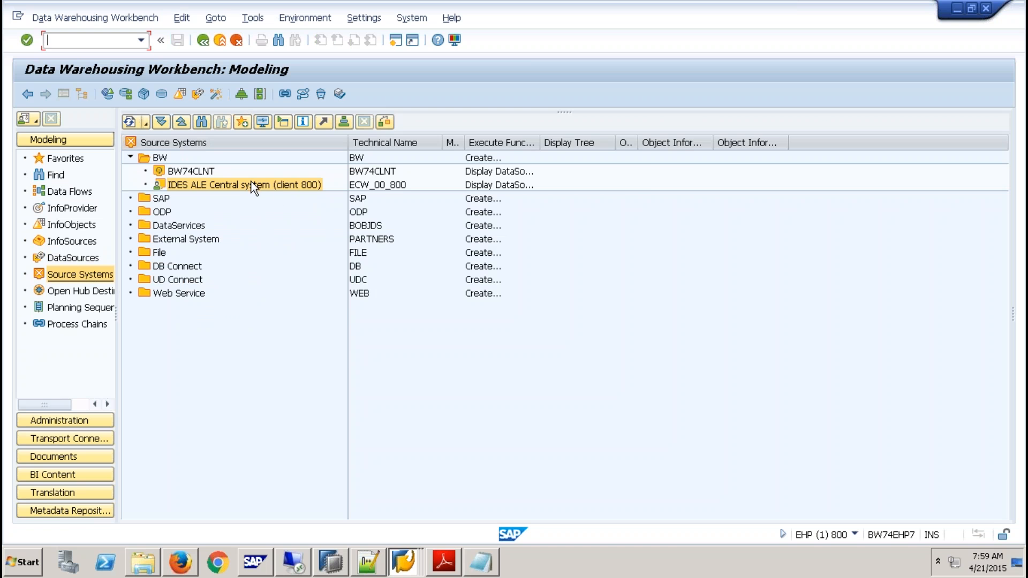
right_click(252, 185)
click(296, 191)
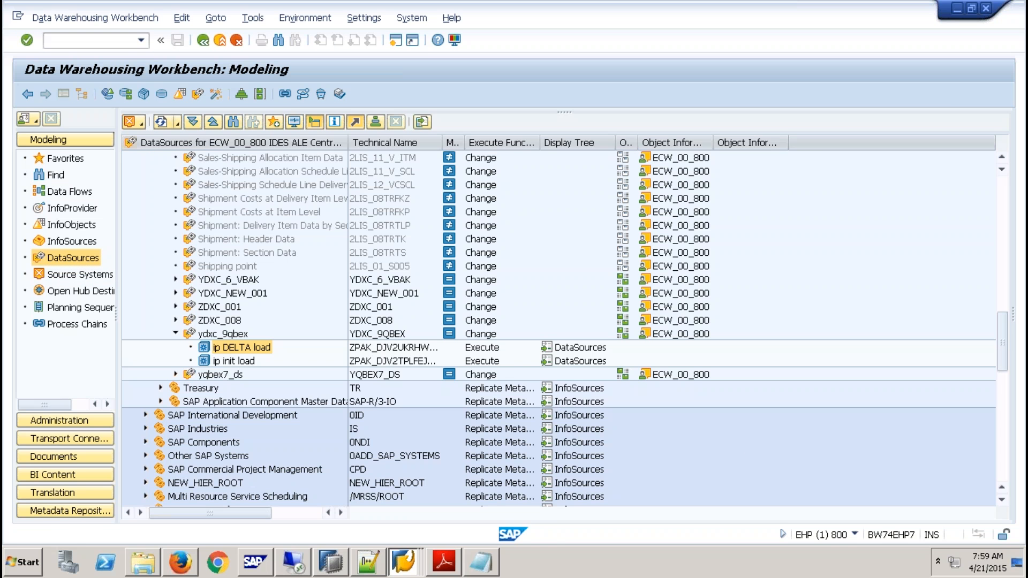
- Switch to SAP HANA Studio, open the definition of table /BIC/AYDXC_9QBEX00 and examine its key columns CLIENT and VBELN
click(354, 567)
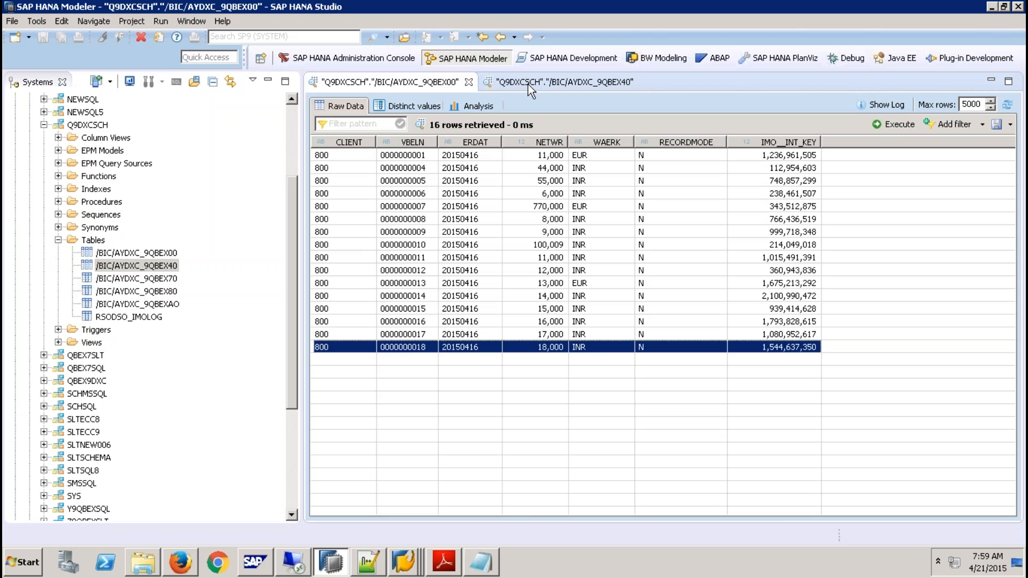
right_click(155, 254)
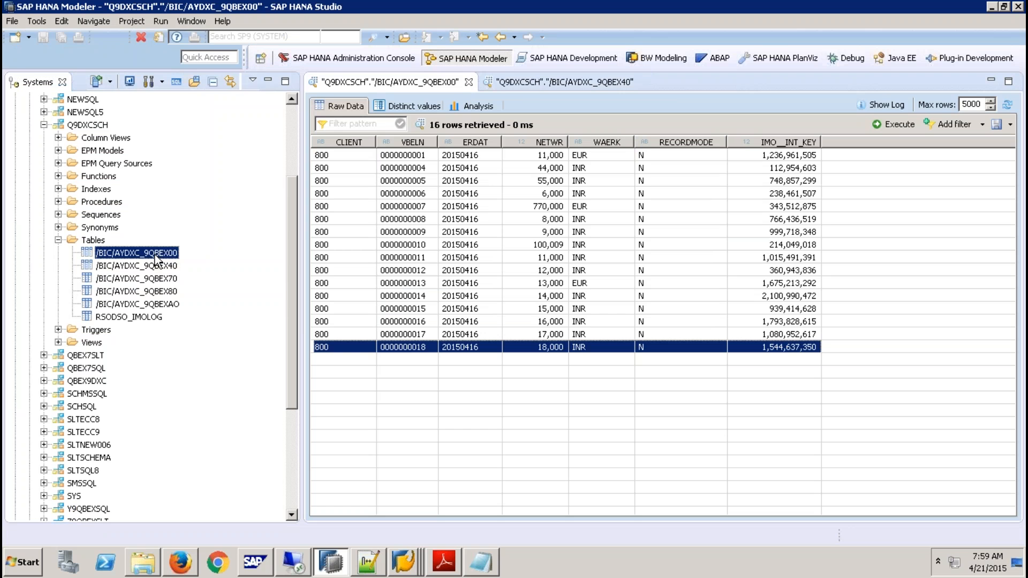
click(219, 328)
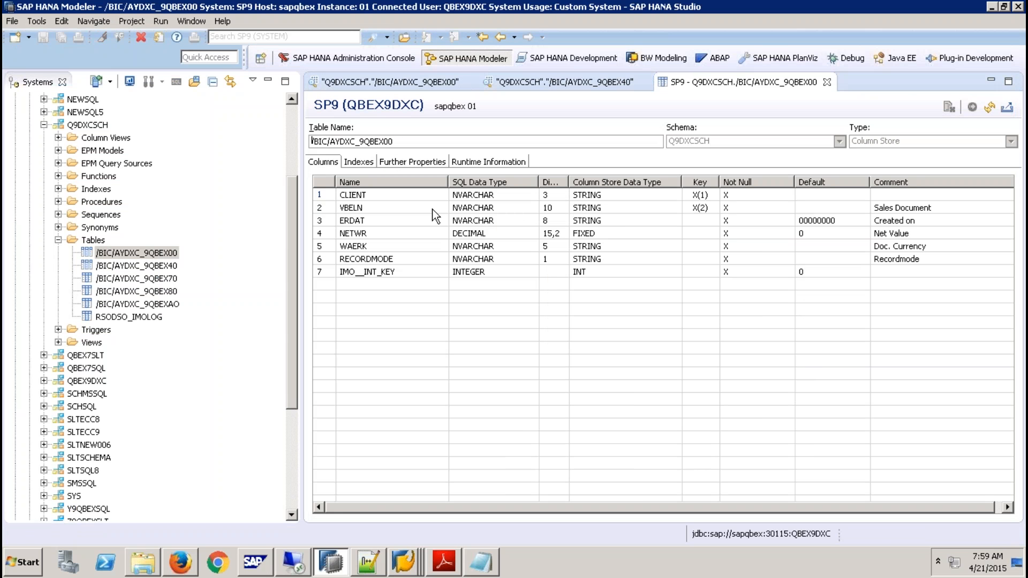
click(384, 196)
click(383, 209)
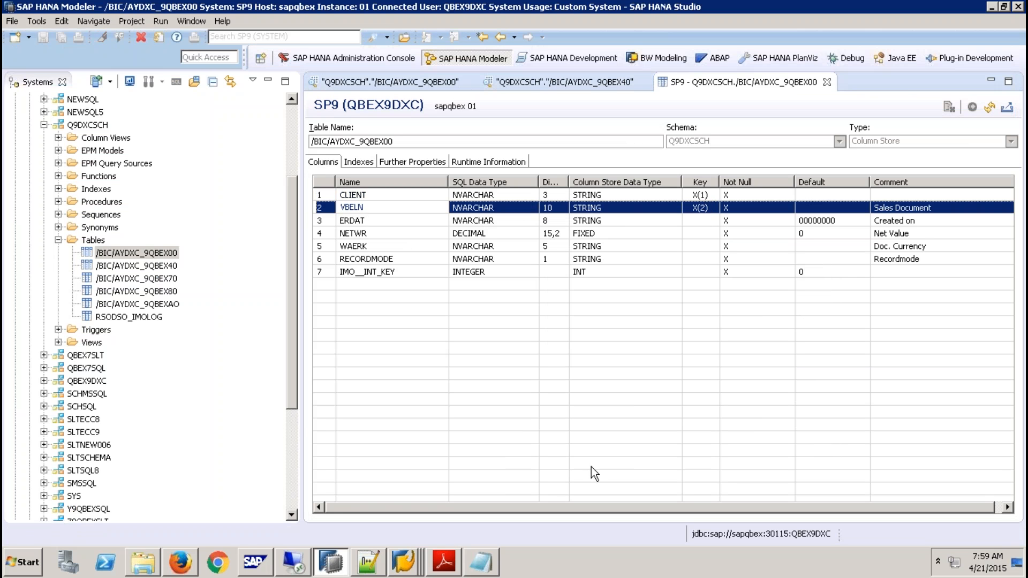
- Return to the Data Warehousing Workbench in SAP GUI and display the field list of DataSource ydxc_9qbex to examine the VBELN key setting
click(397, 565)
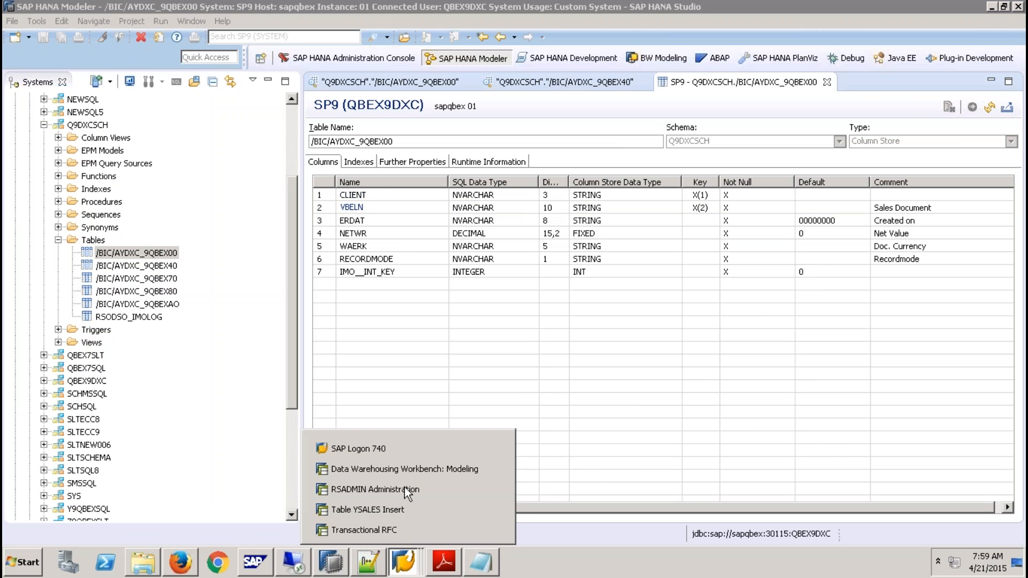
click(407, 468)
double_click(225, 333)
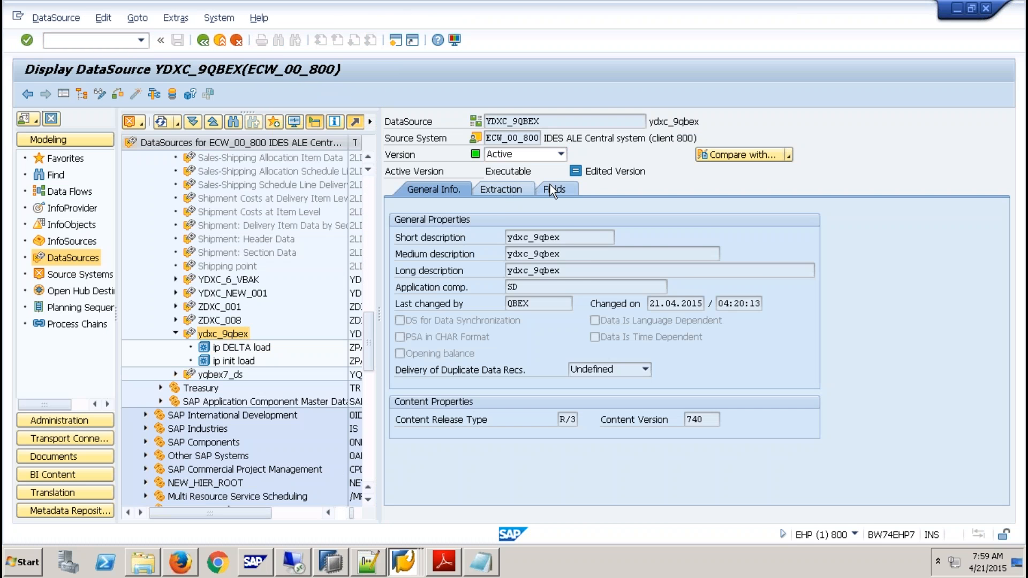
click(551, 187)
double_click(455, 254)
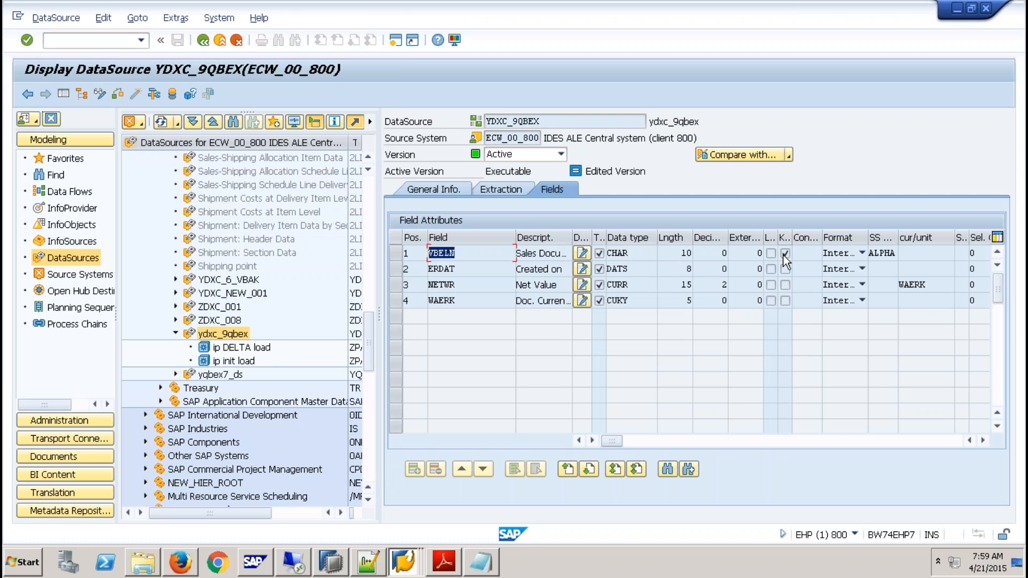
- Switch to the Table YSALES session, go back to the dictionary definition of YSALES and examine its key field VBELN
mouse_move(397, 566)
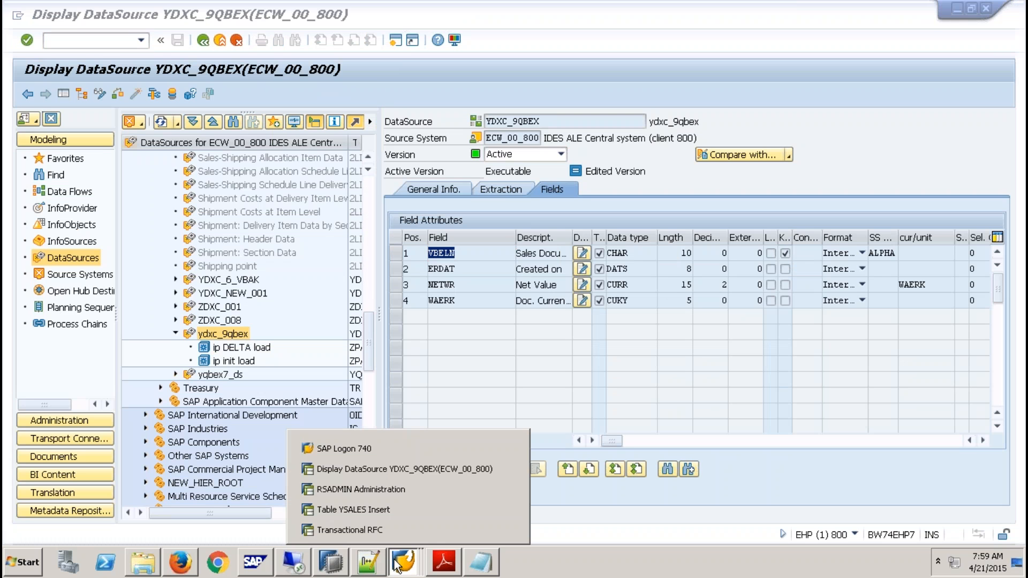
click(381, 510)
click(203, 42)
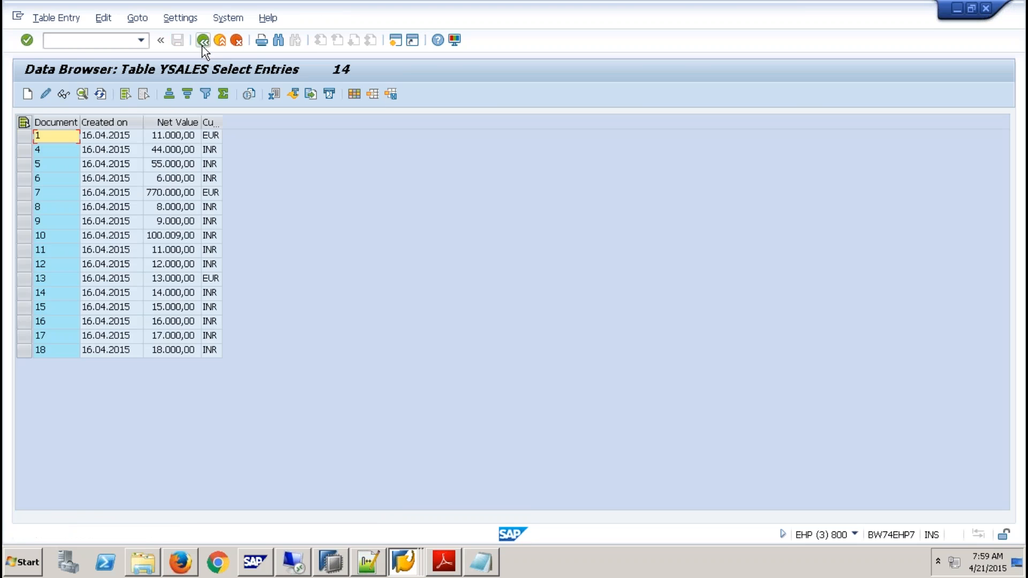
click(203, 42)
click(203, 41)
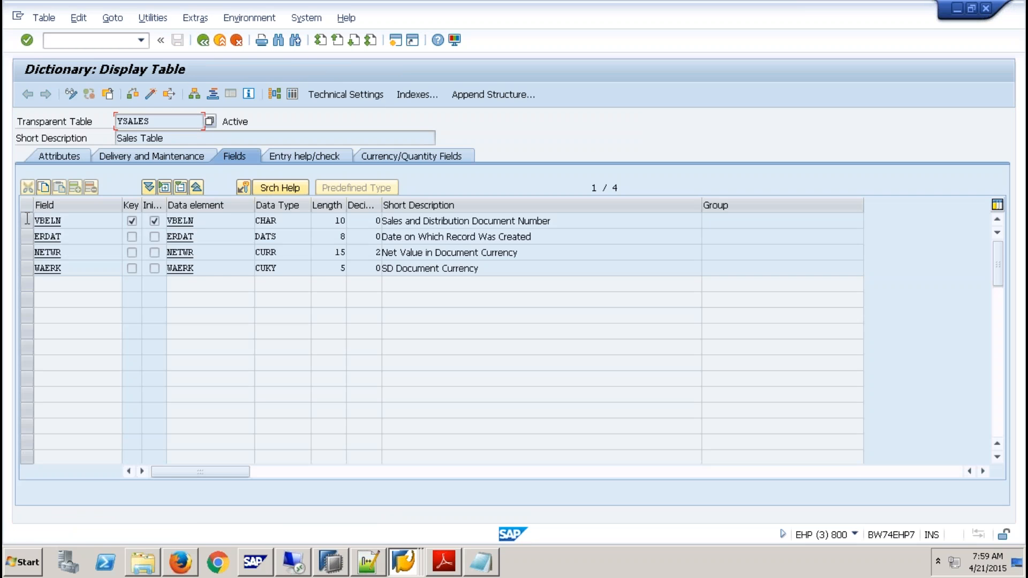
click(31, 221)
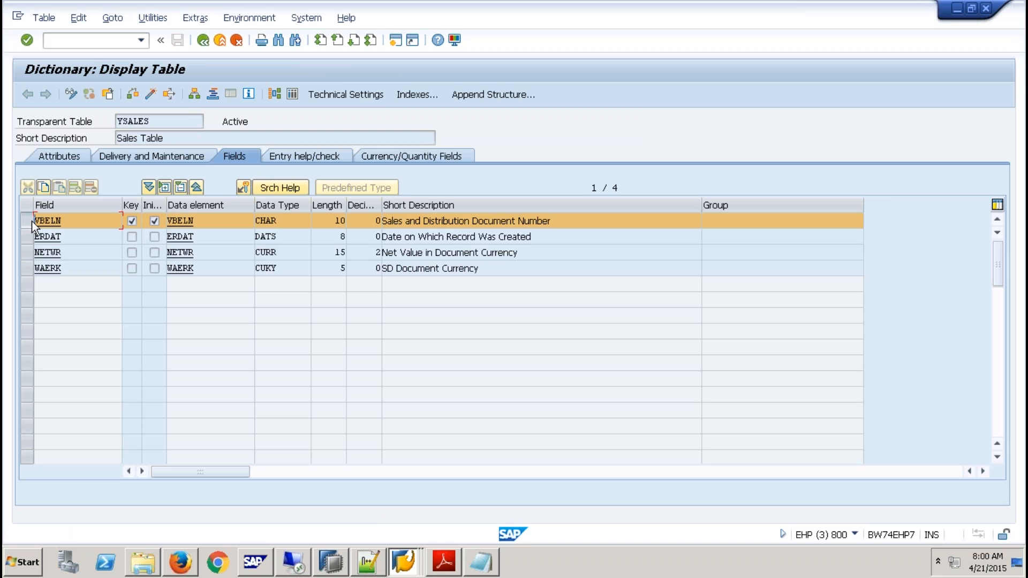
- Leave the YSALES table display and go to the ABAP Editor with transaction code /nse38
click(203, 40)
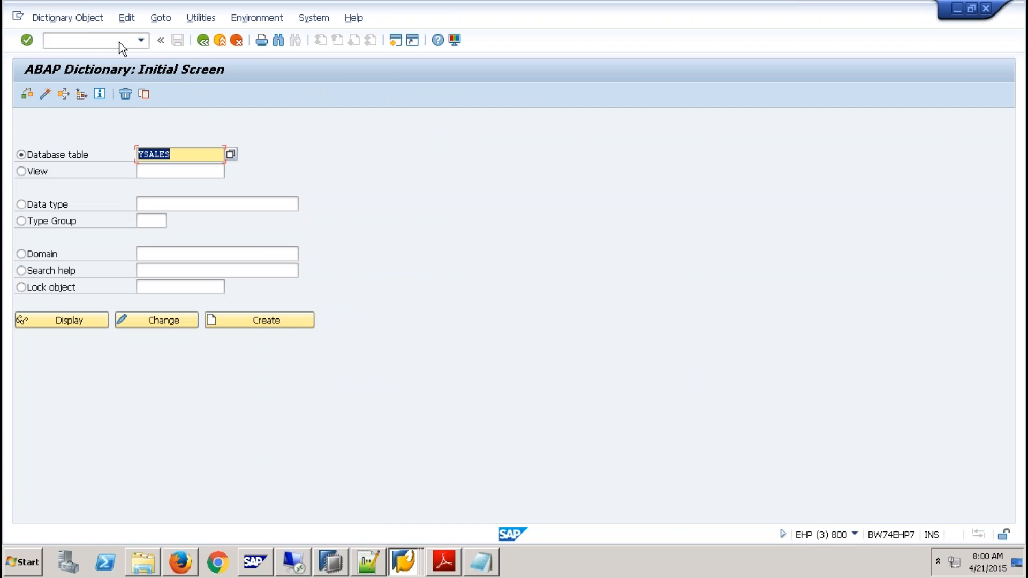
click(76, 47)
text(/)
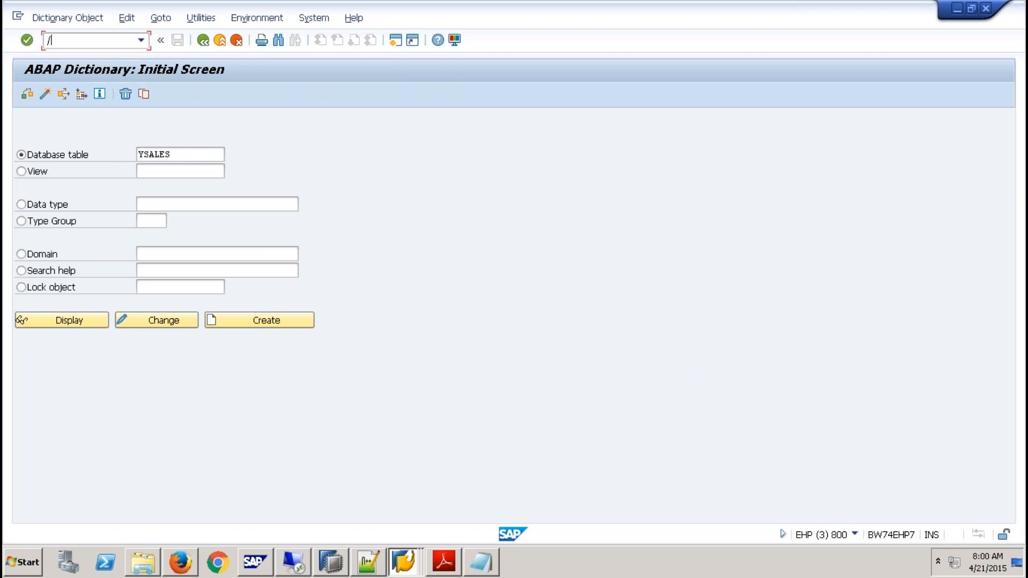
text(nse38)
key(Return)
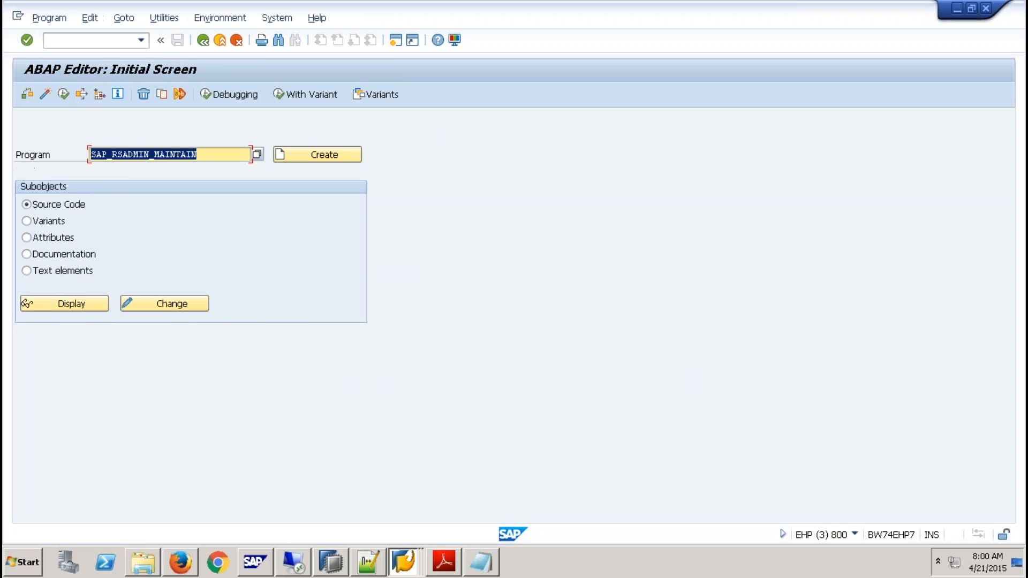
- Choose program ROSOA_CHANGE_KEY in the ABAP Editor and execute it
text(R)
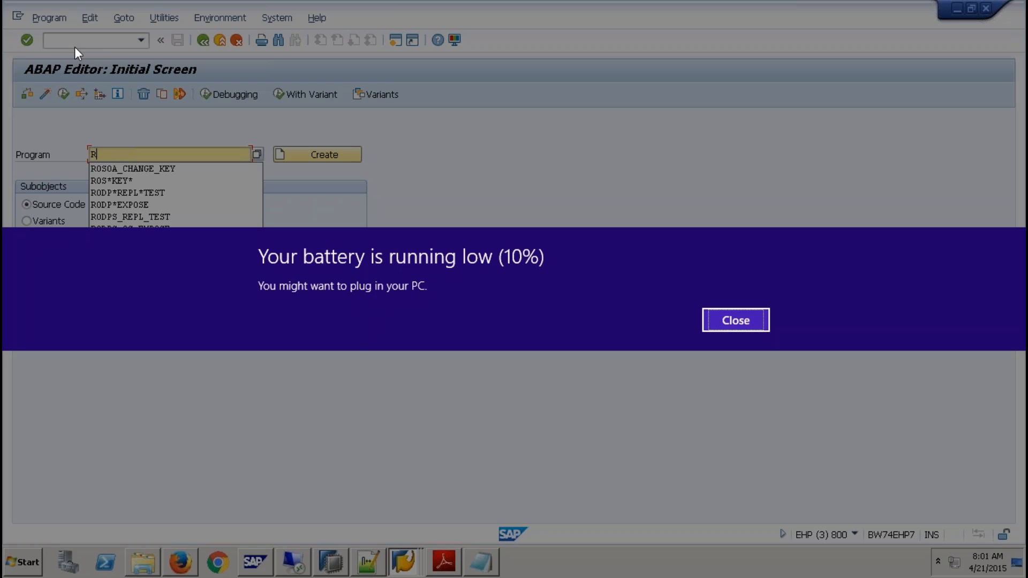
key(Return)
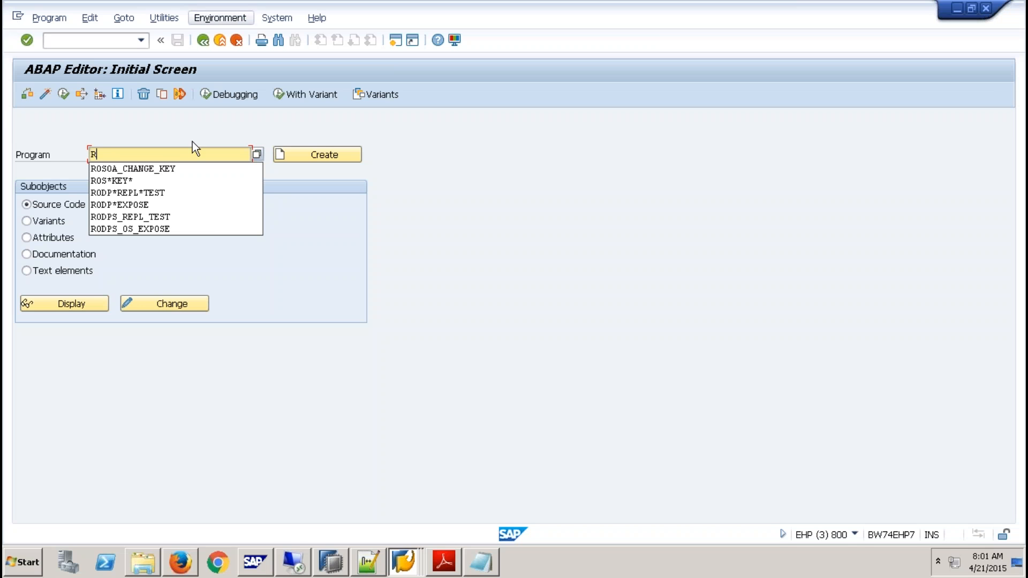
click(153, 170)
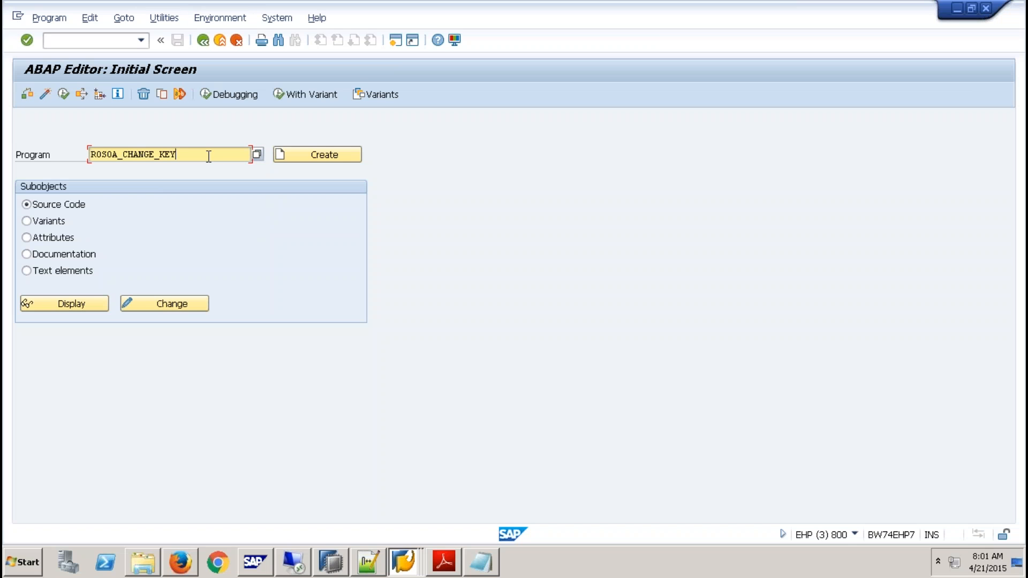
click(64, 94)
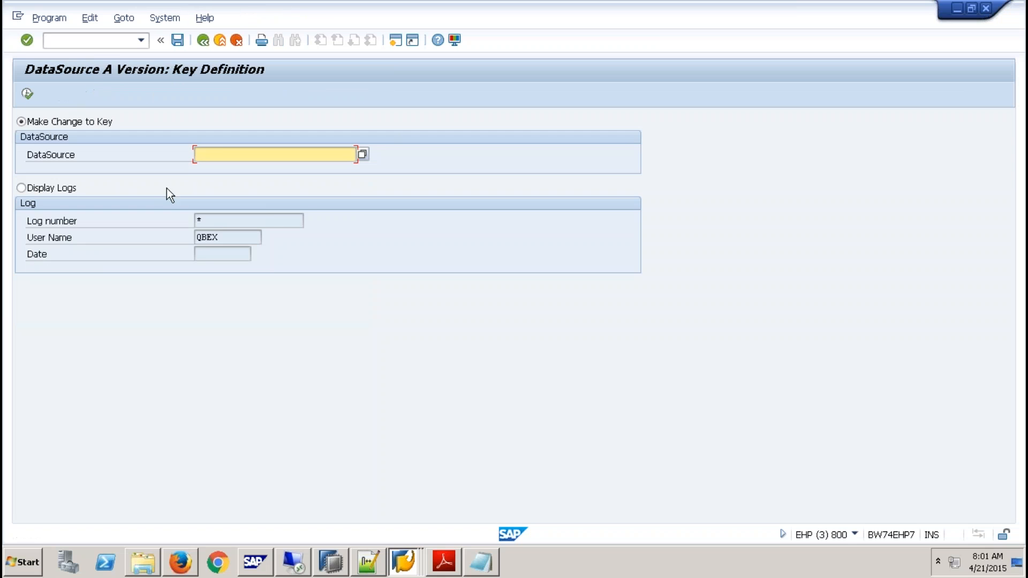
- Display the key field definition of DataSource YDXC_9QBEX, close it without changes and return to the ABAP Editor initial screen
text(YUDXC_)
key(BackSpace)
key(BackSpace)
key(BackSpace)
key(BackSpace)
key(BackSpace)
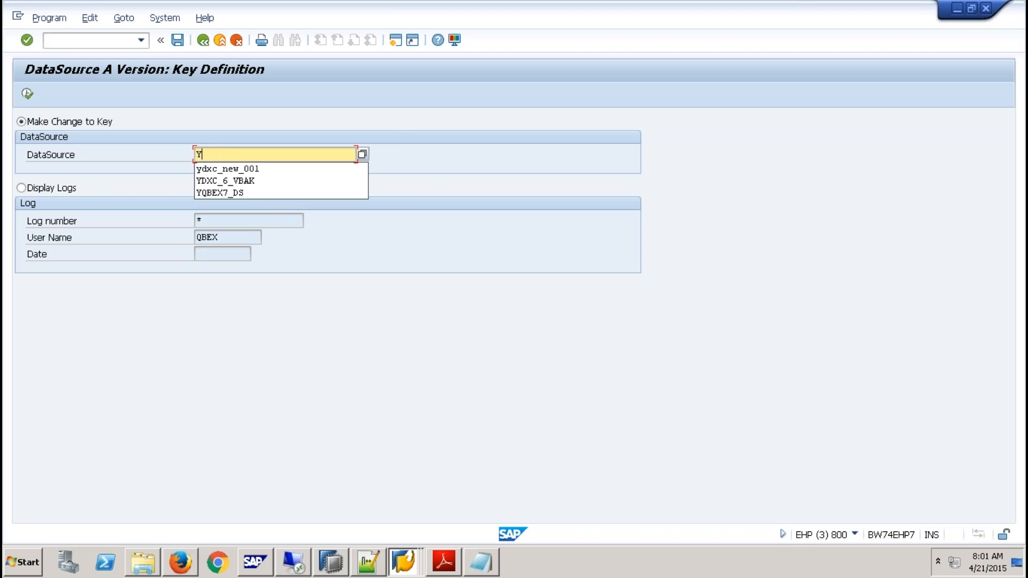
text(DX)
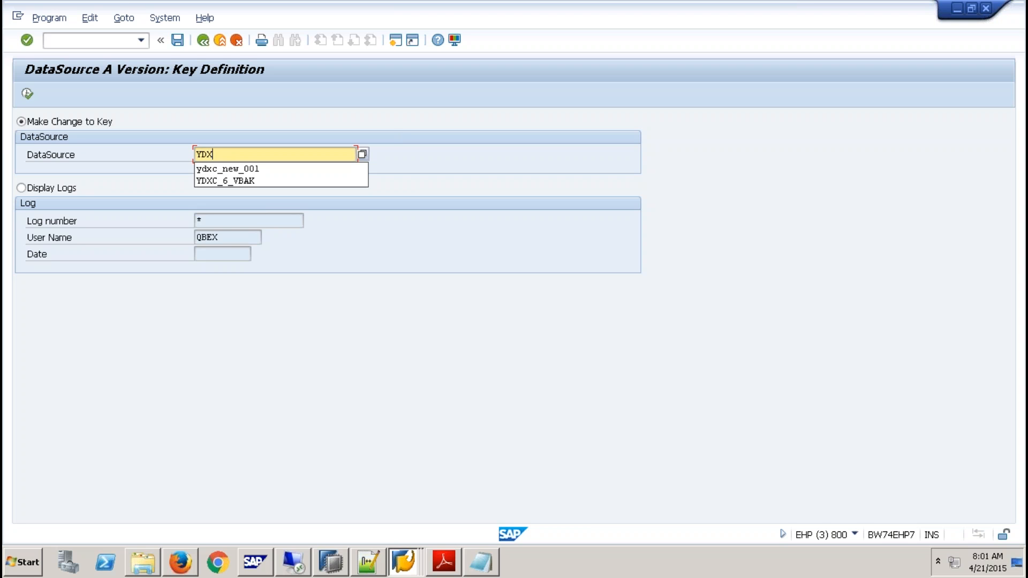
text(C_9QBEX)
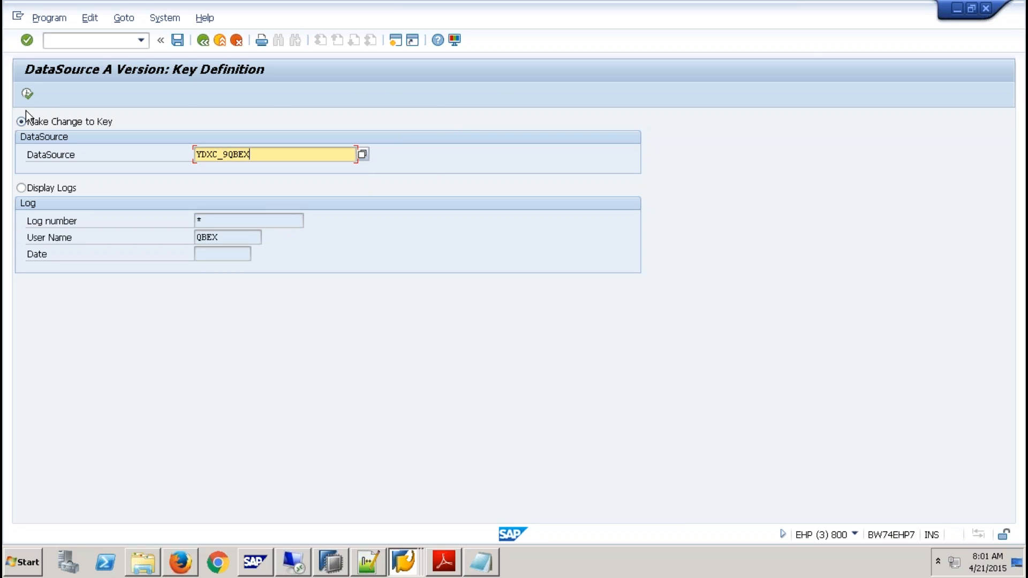
click(28, 93)
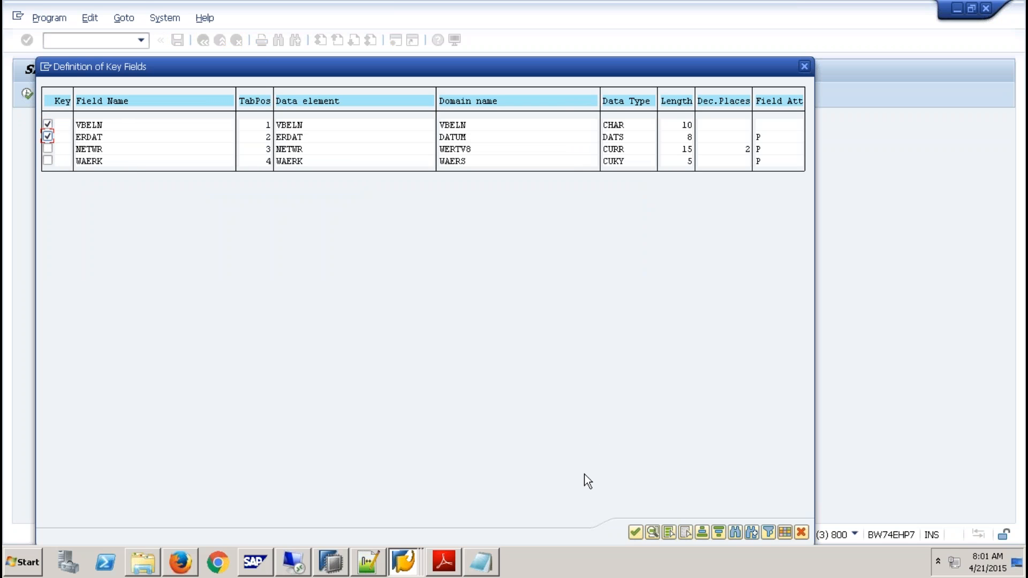
click(801, 532)
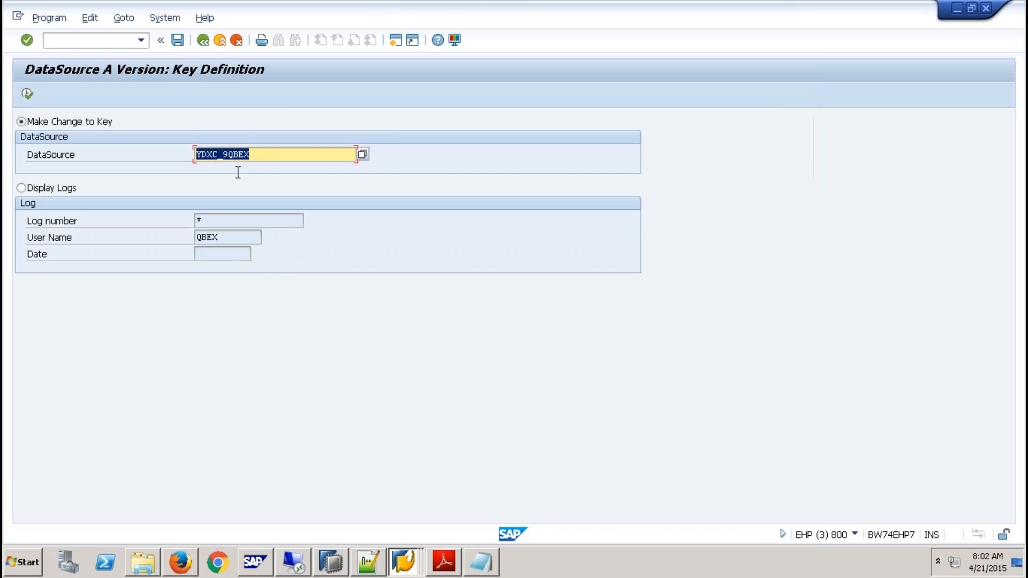
click(204, 41)
drag(199, 154, 82, 155)
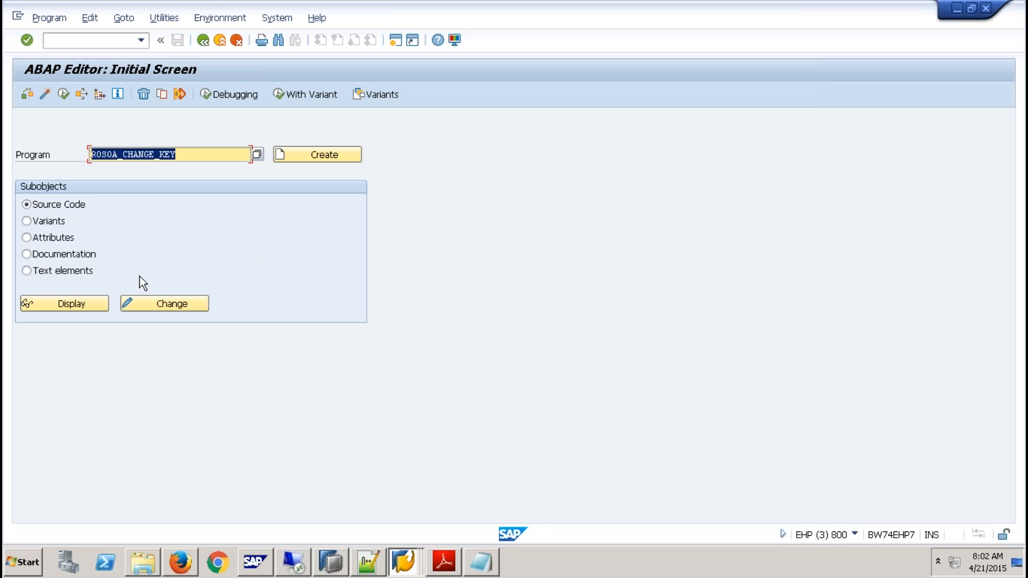
- Switch to SAP HANA Studio, close all open editors and collapse the SP9 (QBEX9DXC) system tree
click(341, 557)
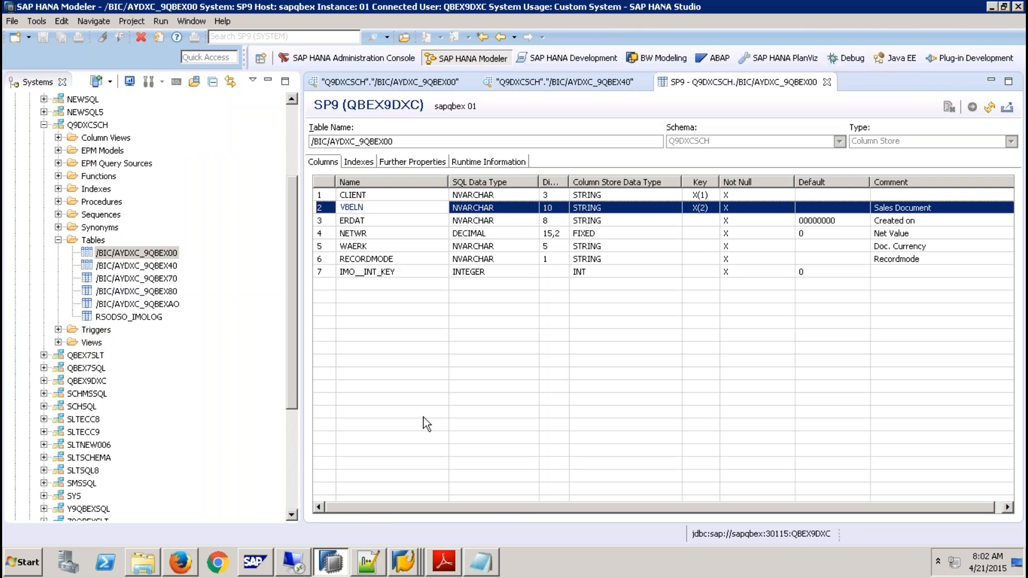
right_click(781, 82)
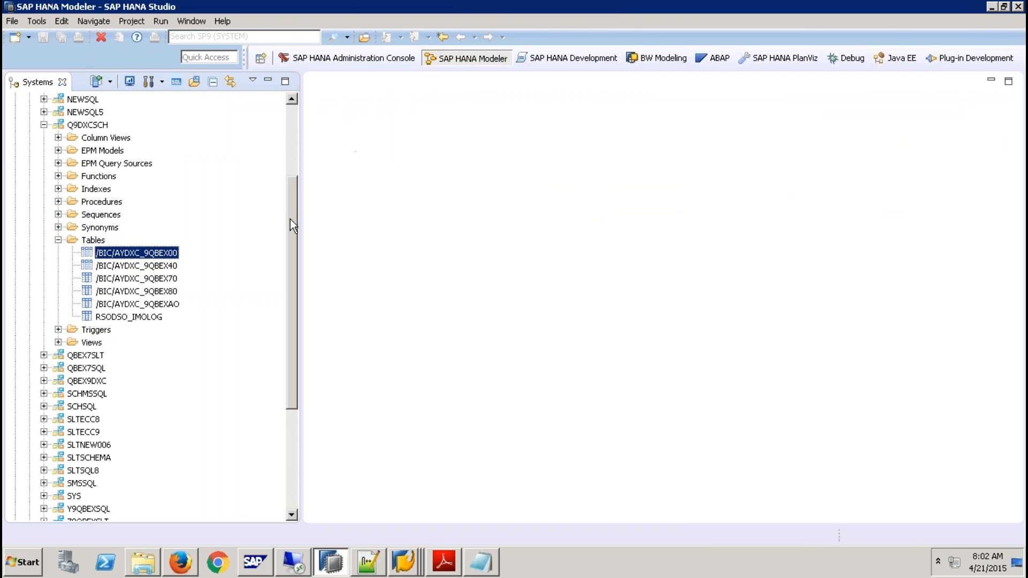
drag(291, 217, 291, 143)
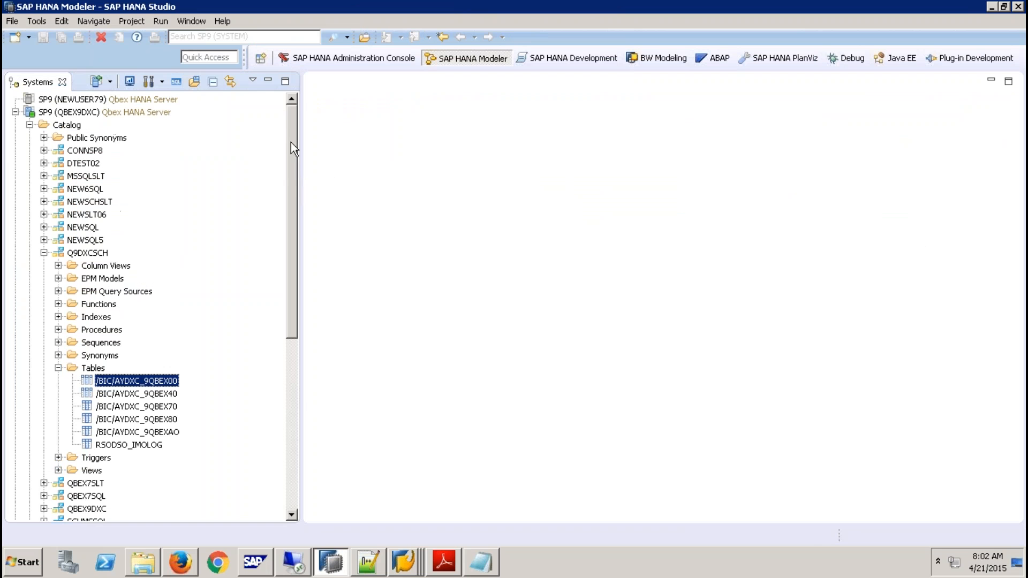
click(15, 112)
- Open the administration editor of SP9 (SYSTEM) and display its current alerts
click(73, 127)
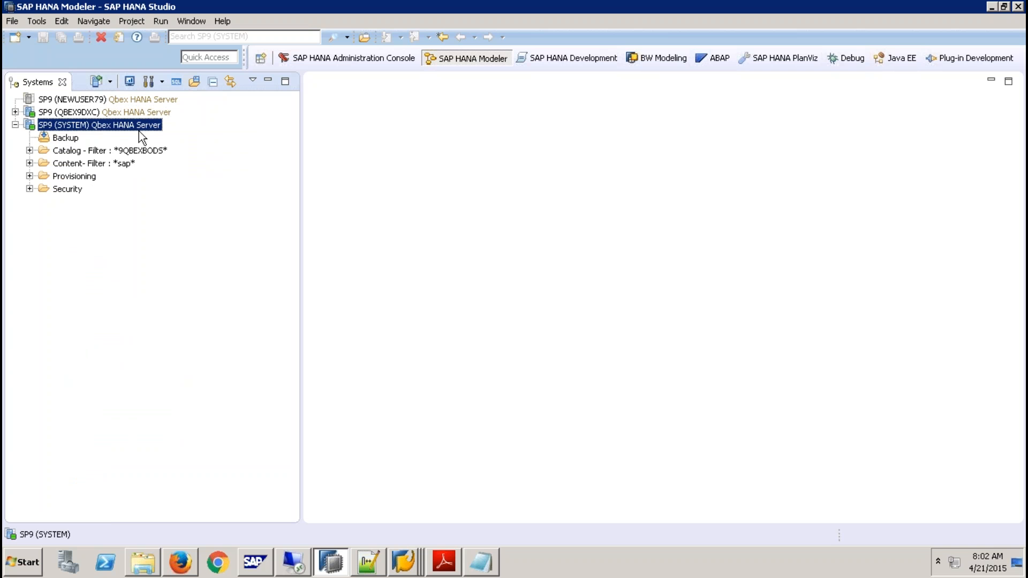
click(148, 82)
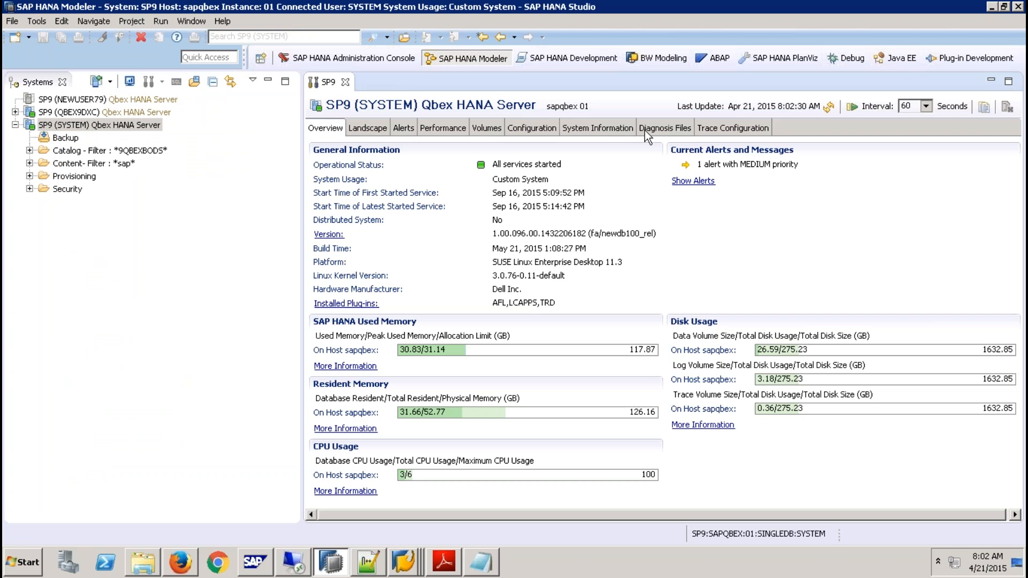
click(404, 128)
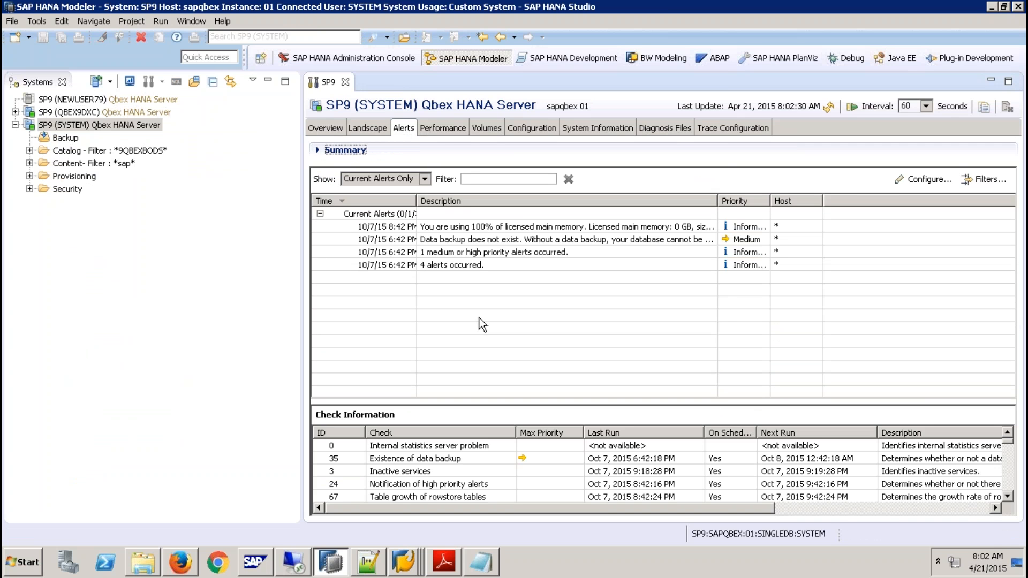
- Examine how e-mail recipients are added for check 41, In-memory DataStore activation, in the check settings, and close them without saving
click(929, 182)
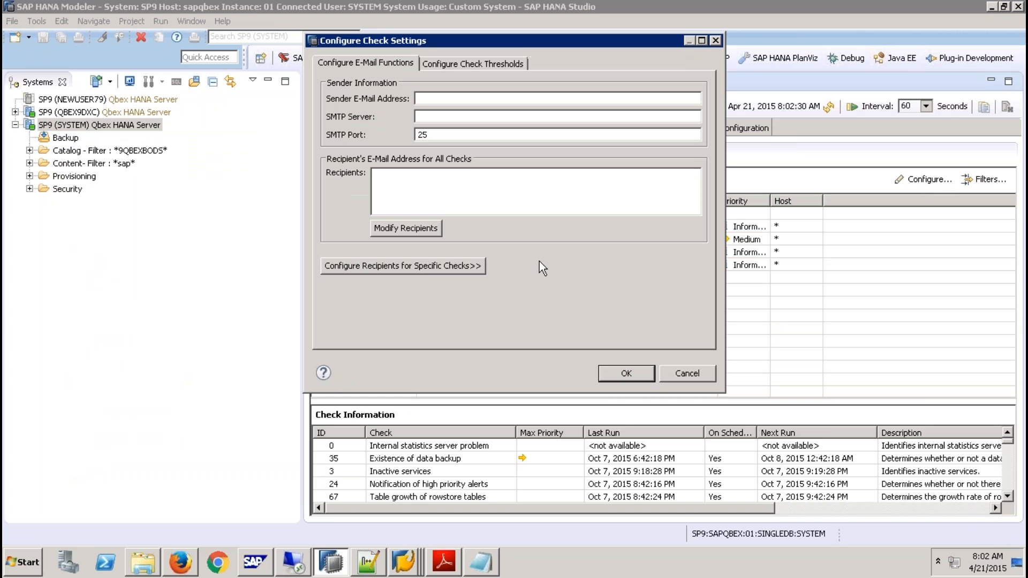
click(422, 265)
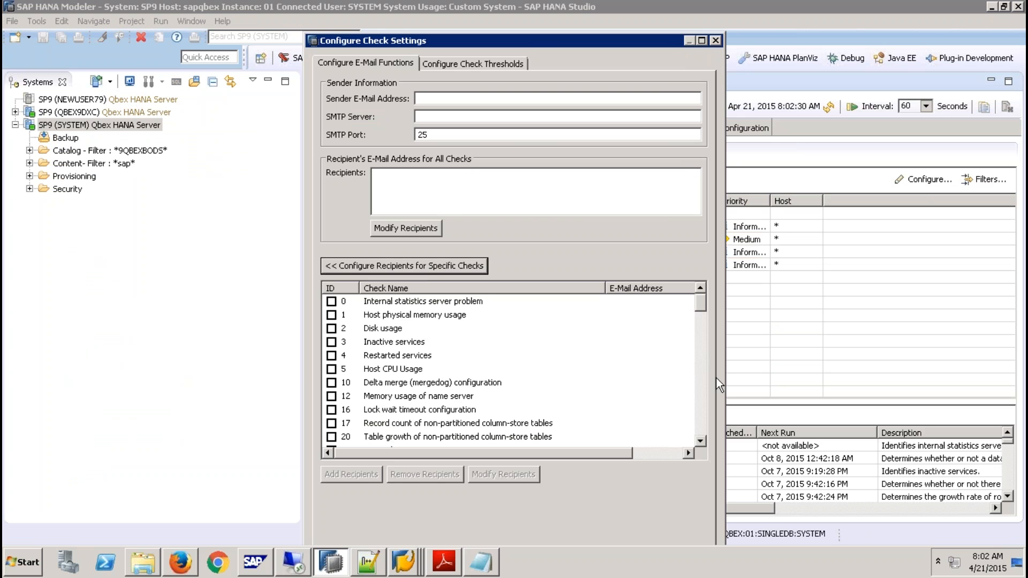
scroll(701, 397, down, 7)
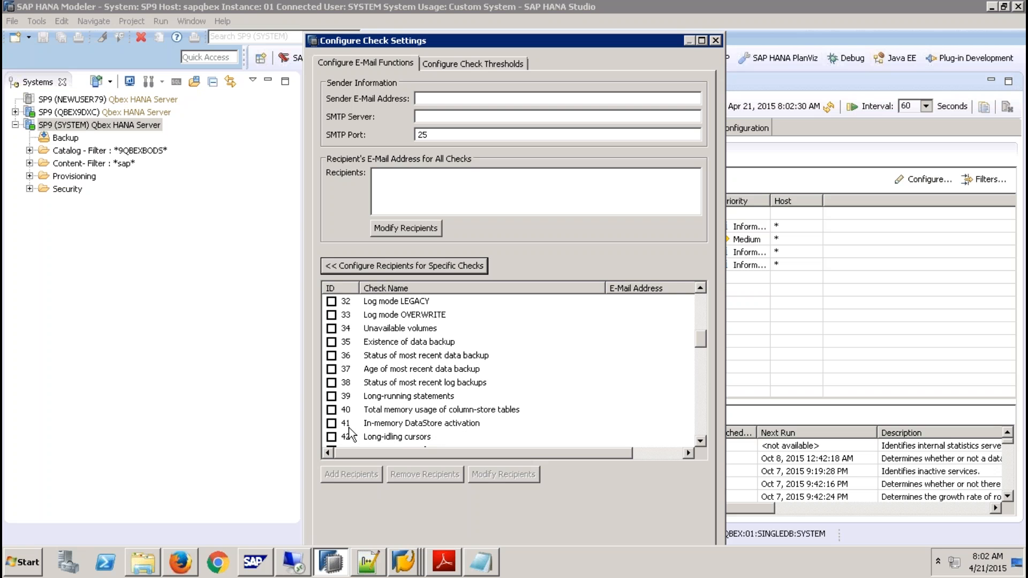
click(332, 424)
click(349, 473)
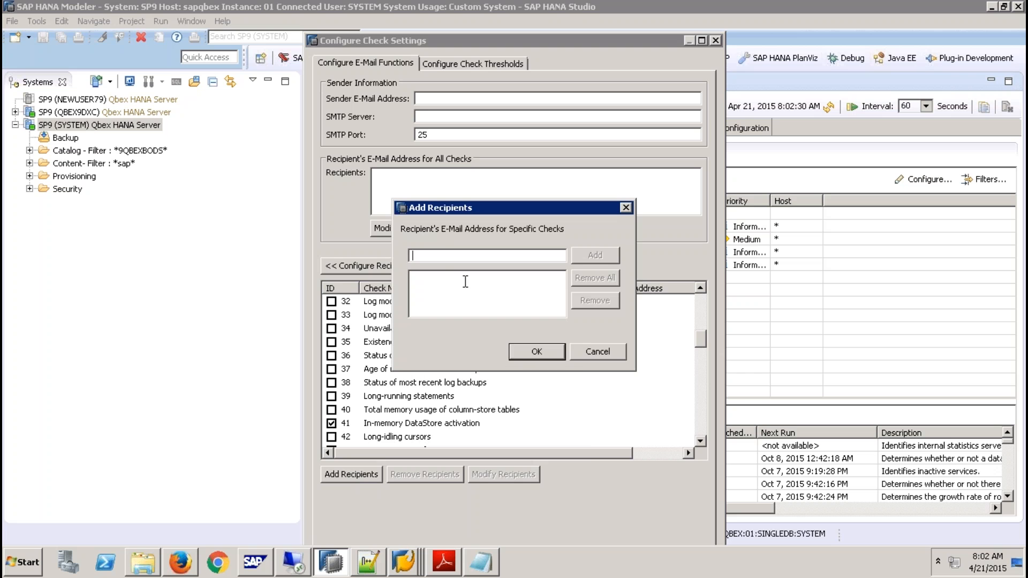
click(606, 355)
click(718, 41)
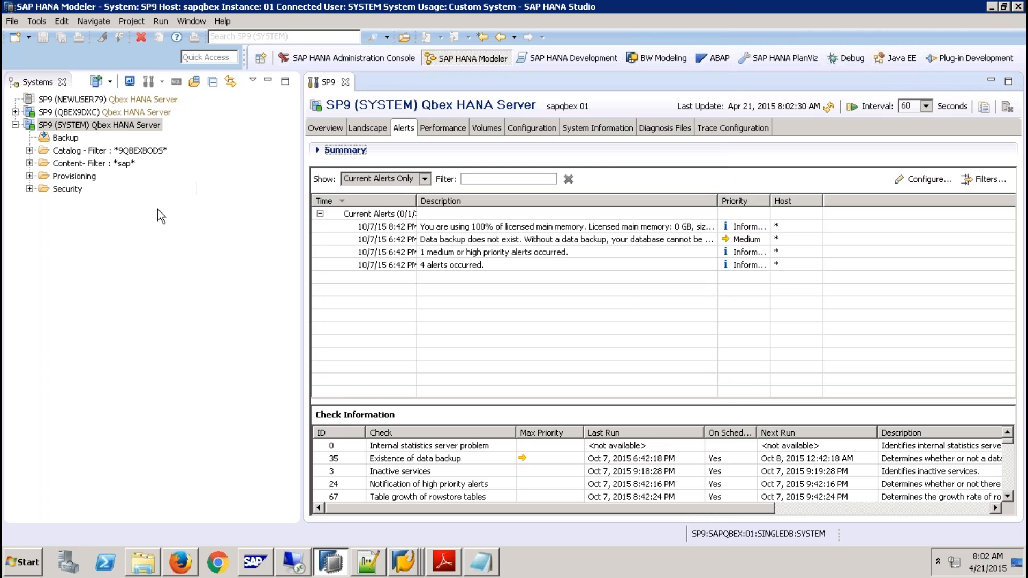
- Open an SQL console for SP9 (SYSTEM) and try to run the query SELECT * FROM EXTRACTORS;
click(122, 127)
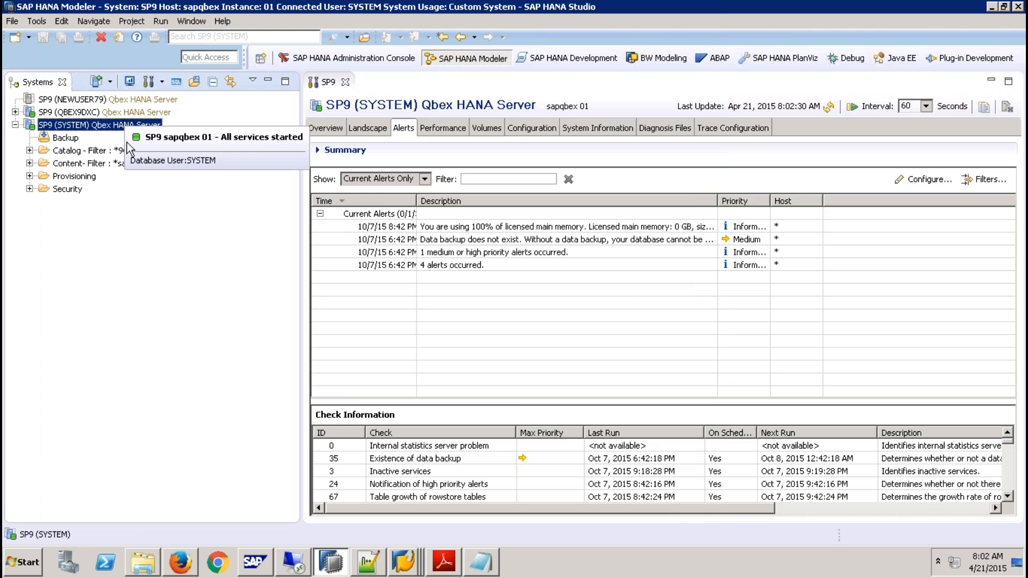
click(176, 81)
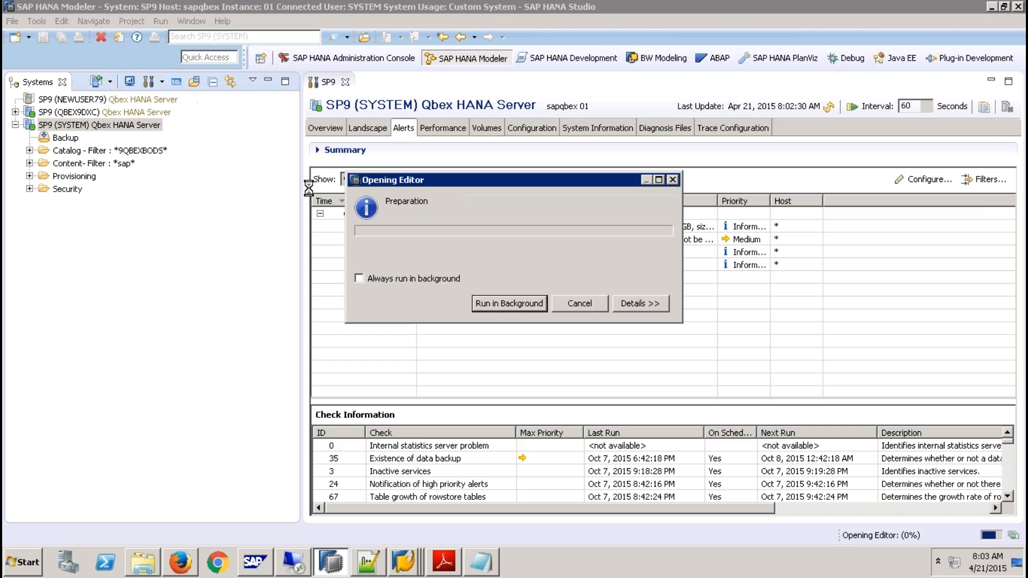
key(Return)
text(SELECT)
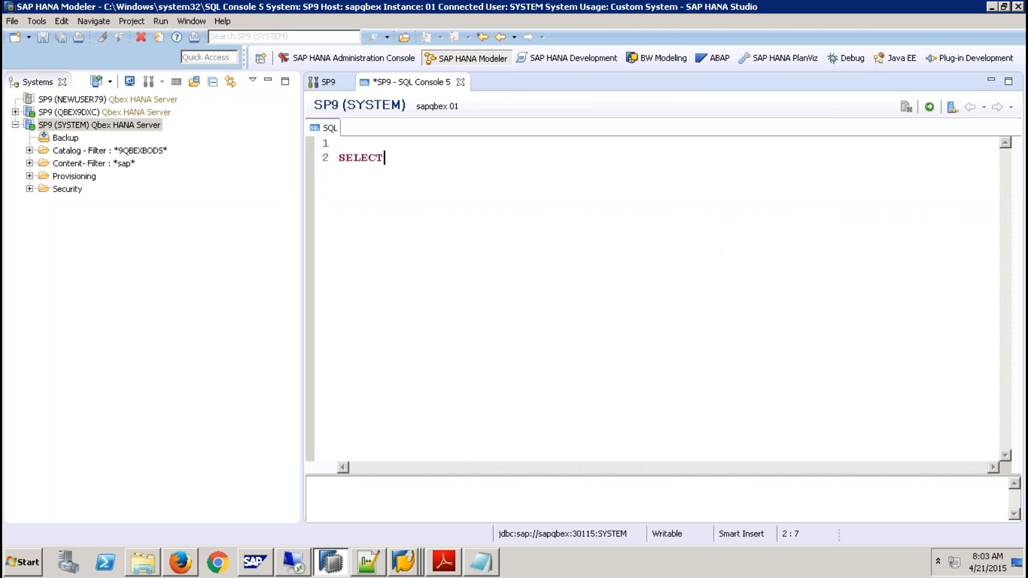
text( * FROM EXTRACTO)
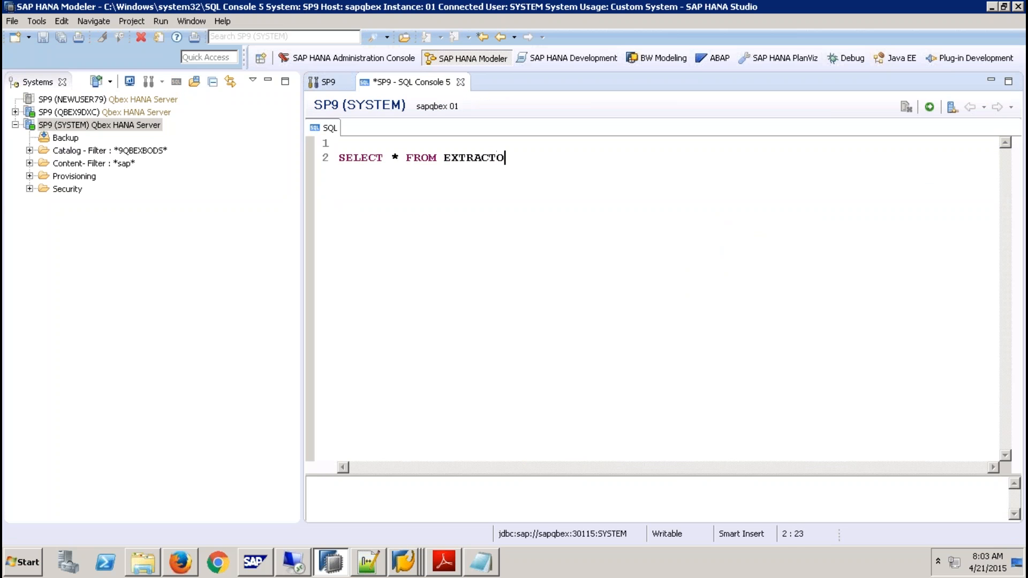
text(RS;)
click(930, 107)
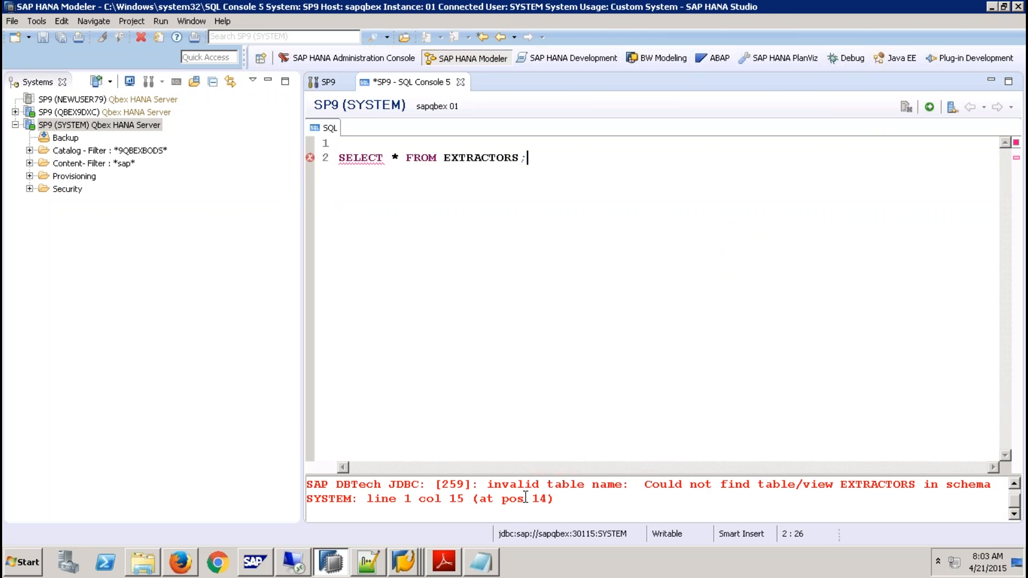
- Switch to the SAP HANA DXC presentation in PowerPoint and look up the monitoring view's name on slide 23, Step 11
right_click(403, 563)
click(699, 11)
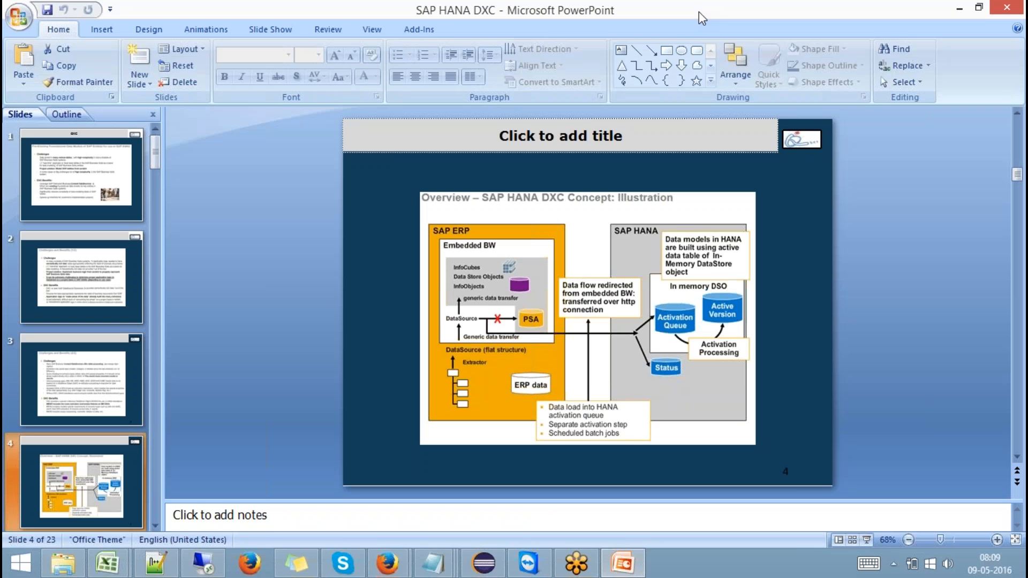
scroll(50, 496, down, 4)
click(103, 370)
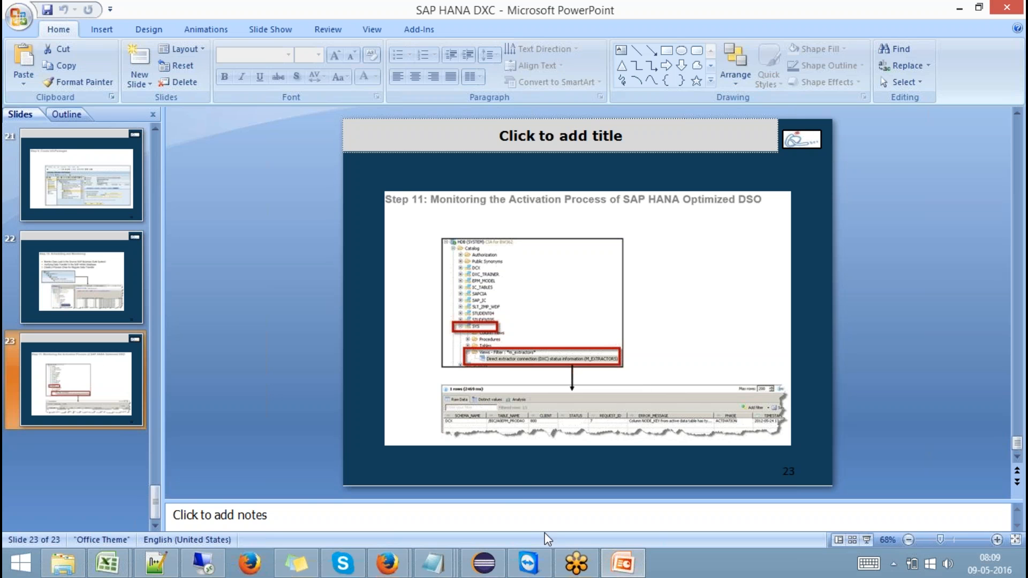
- Return to SAP HANA Studio, correct the query to SELECT * FROM M_EXTRACTORS and execute it
click(204, 564)
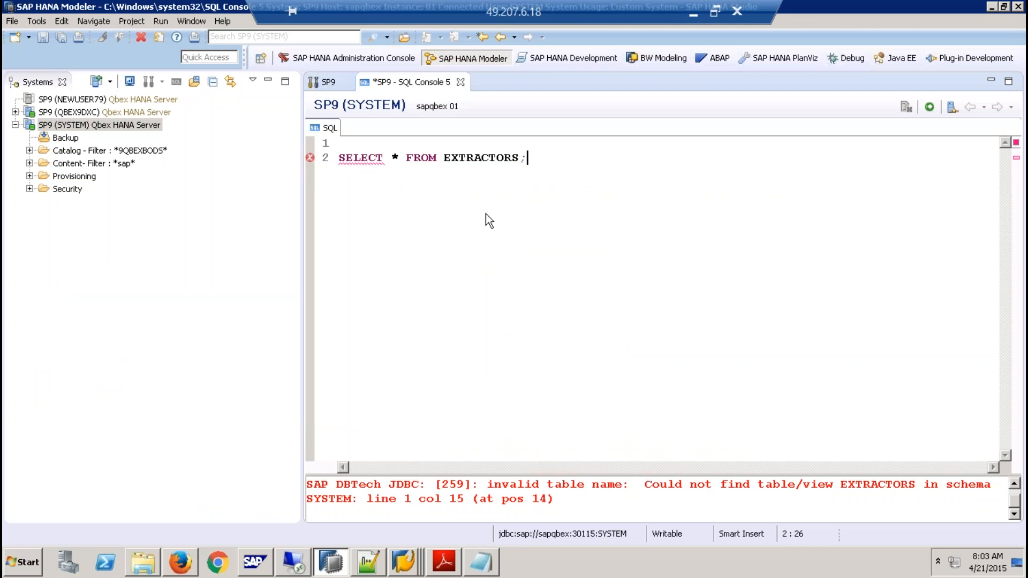
key(BackSpace)
key(BackSpace)
key(BackSpace)
key(BackSpace)
key(BackSpace)
key(BackSpace)
key(BackSpace)
key(BackSpace)
key(BackSpace)
key(BackSpace)
key(BackSpace)
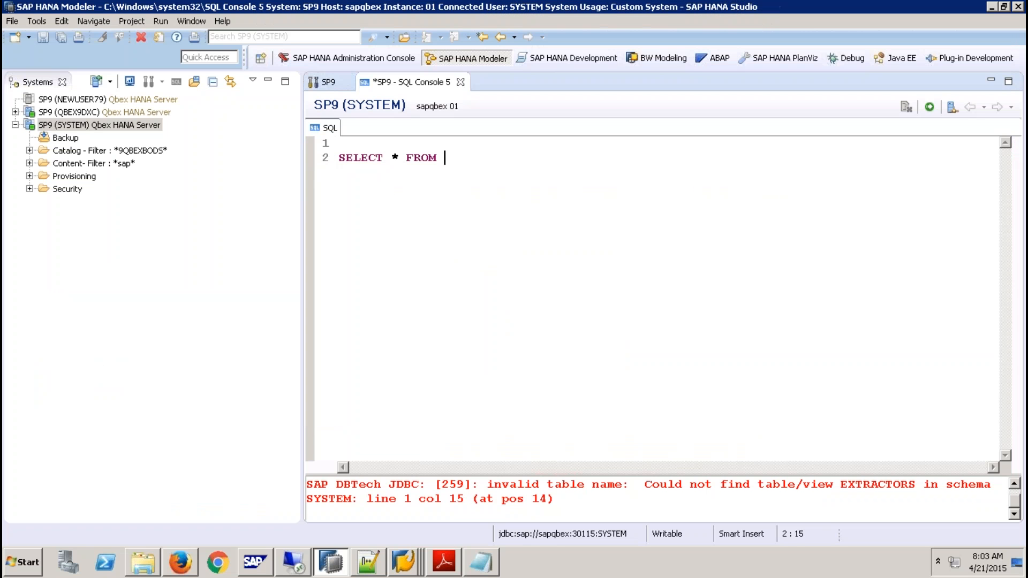
text(M_EXTRACTORS)
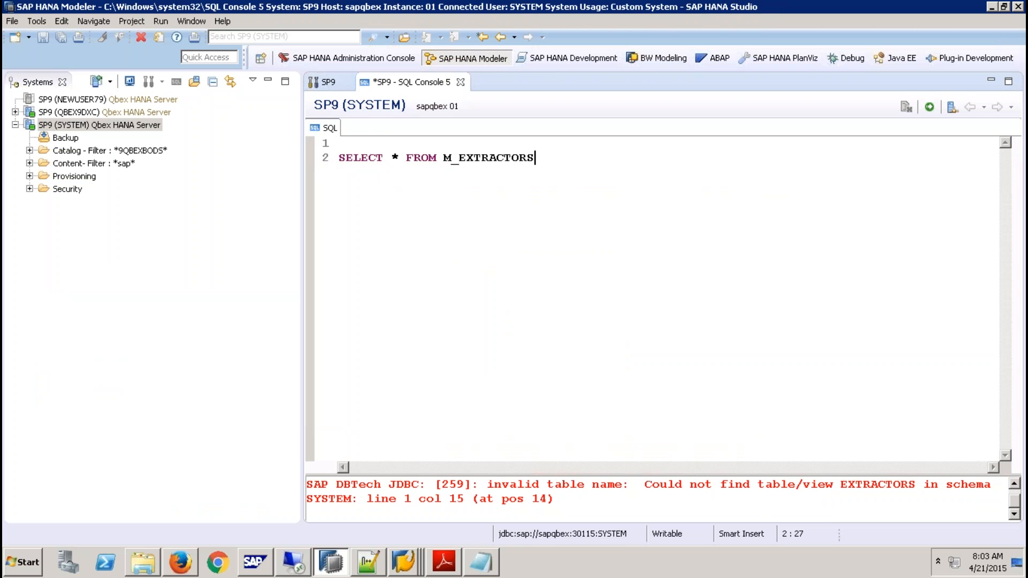
click(930, 106)
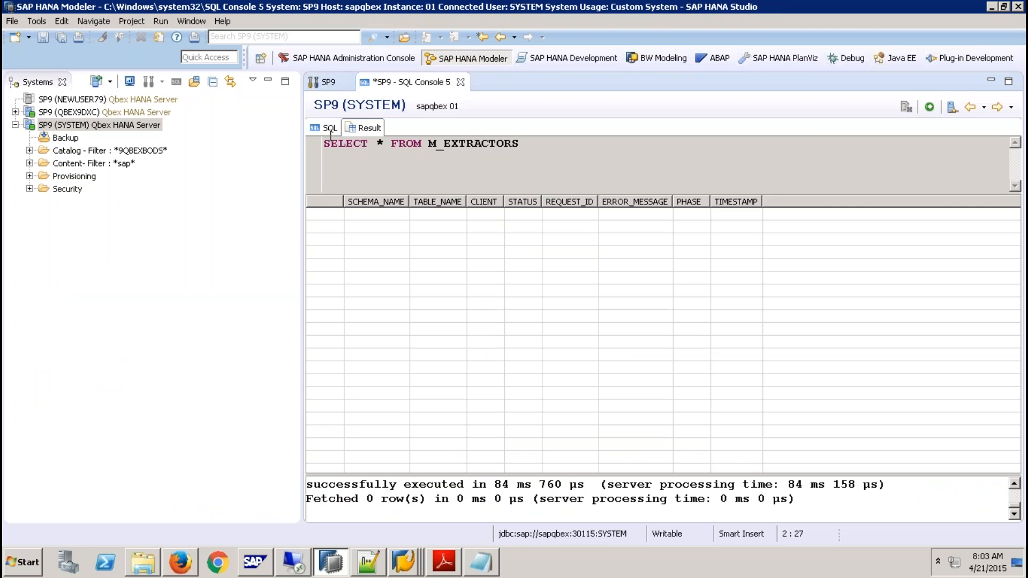
- Close the SP9 (SYSTEM) SQL console without saving and open a new SQL console for SP9 (QBEX9DXC)
click(461, 82)
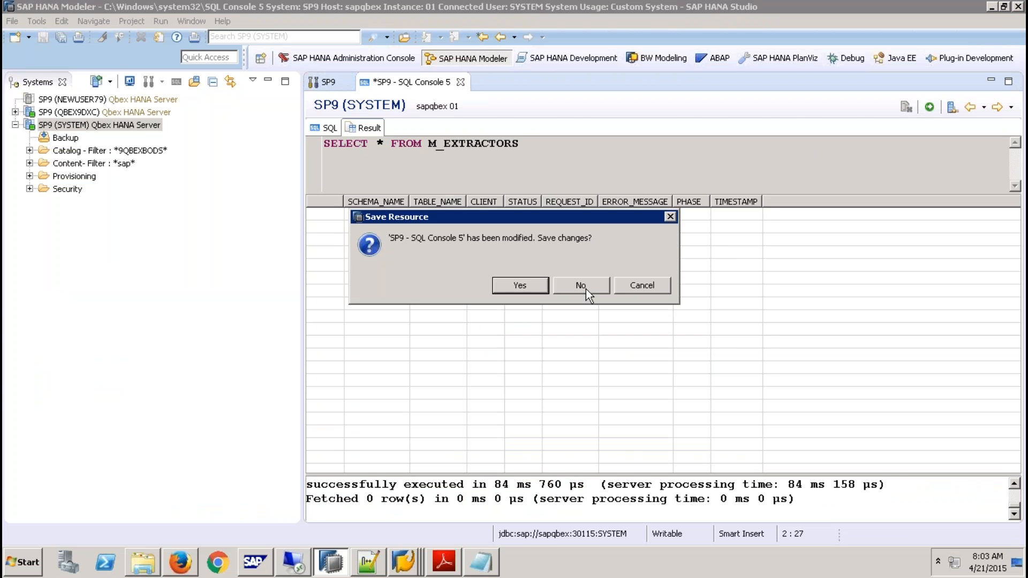
click(565, 279)
click(156, 113)
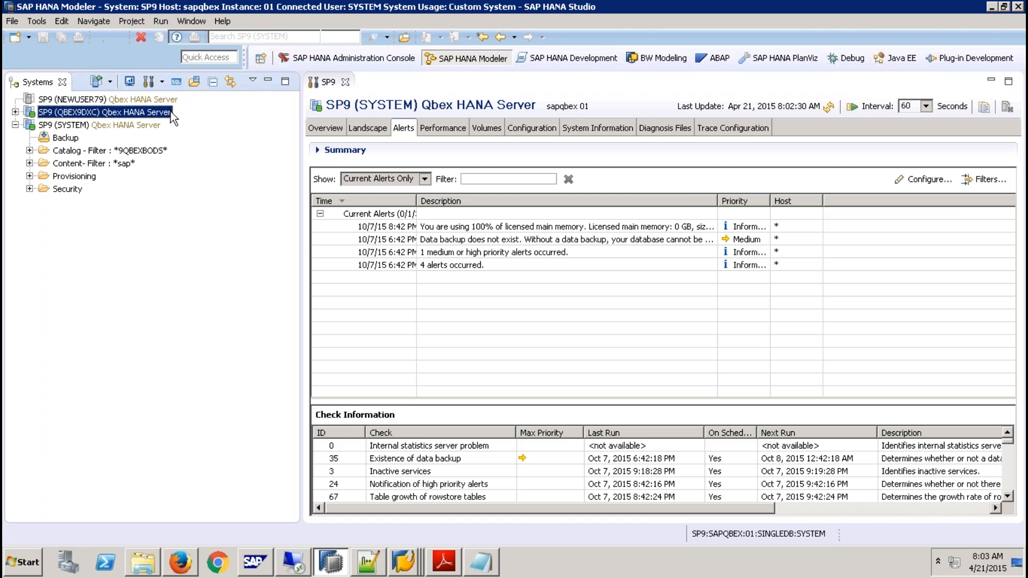
click(176, 81)
- Enter the query SELECT * FROM M_EXTRACTORS; in the QBEX9DXC console and execute it
text(S)
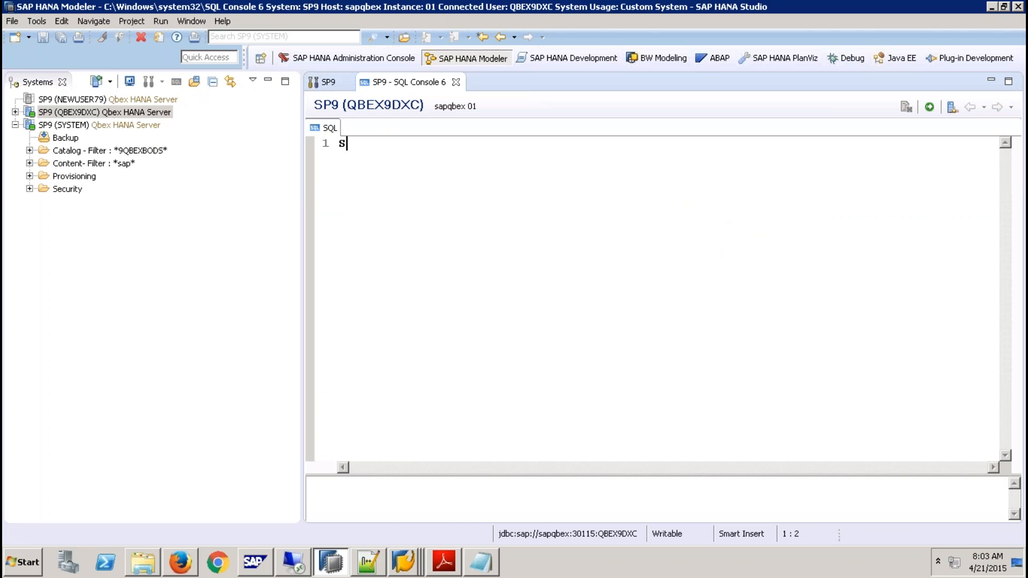
text(ELECT * FROM)
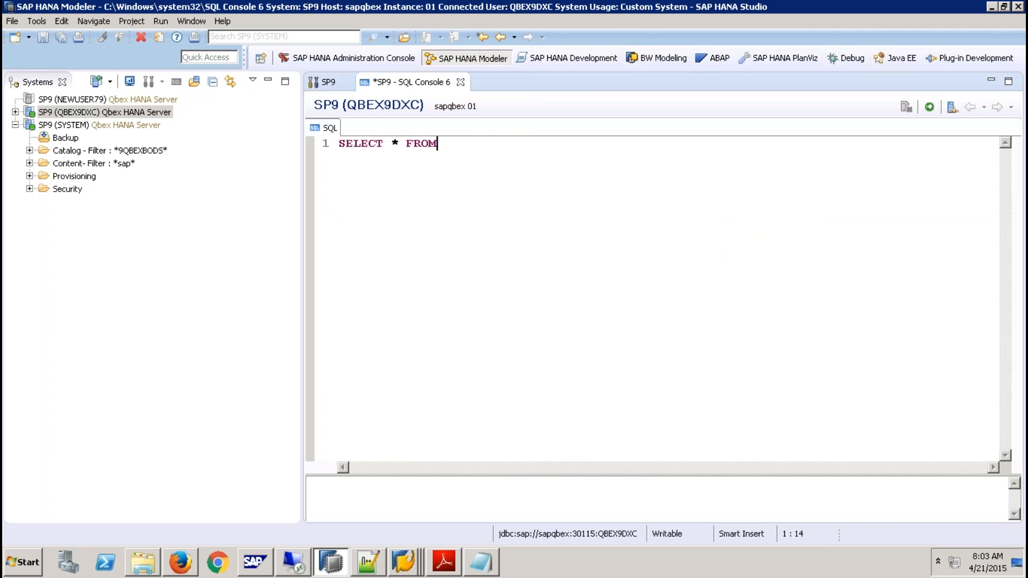
text( M_EXTRACTORS;)
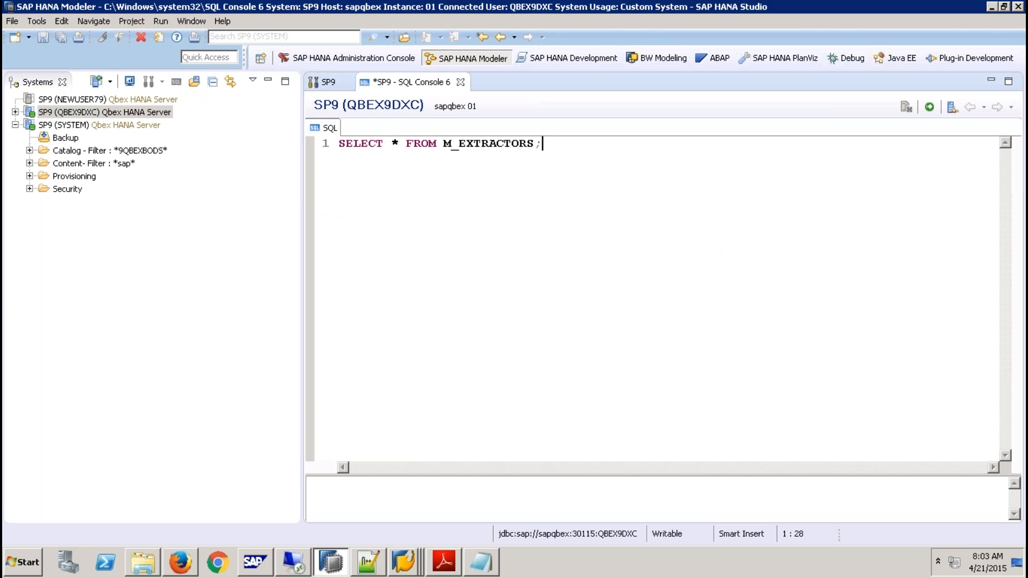
click(930, 107)
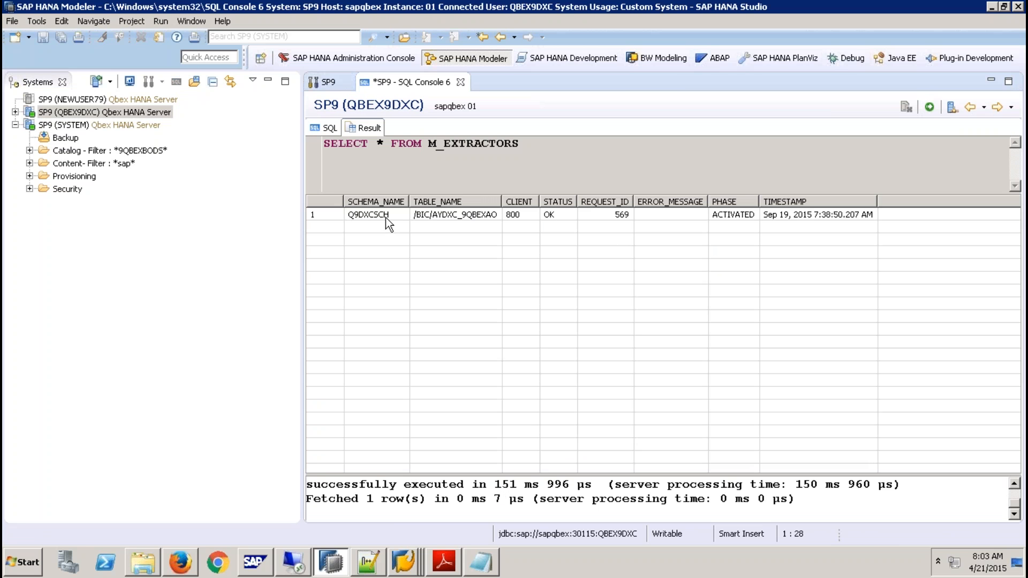
- Examine the extractor's schema, table, status and phase in the query result, and highlight the view name M_EXTRACTORS in the query
click(386, 218)
click(454, 217)
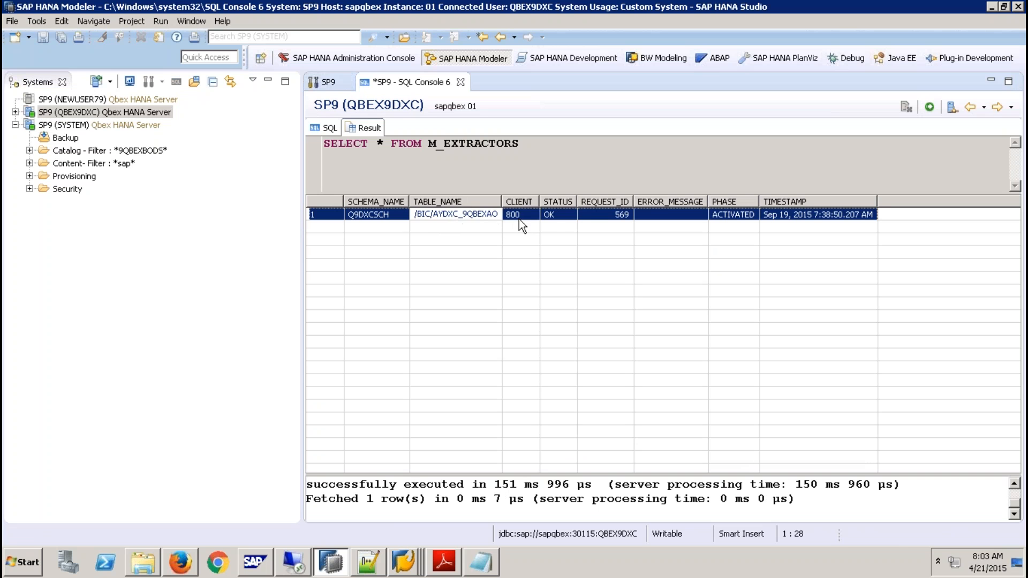
click(551, 215)
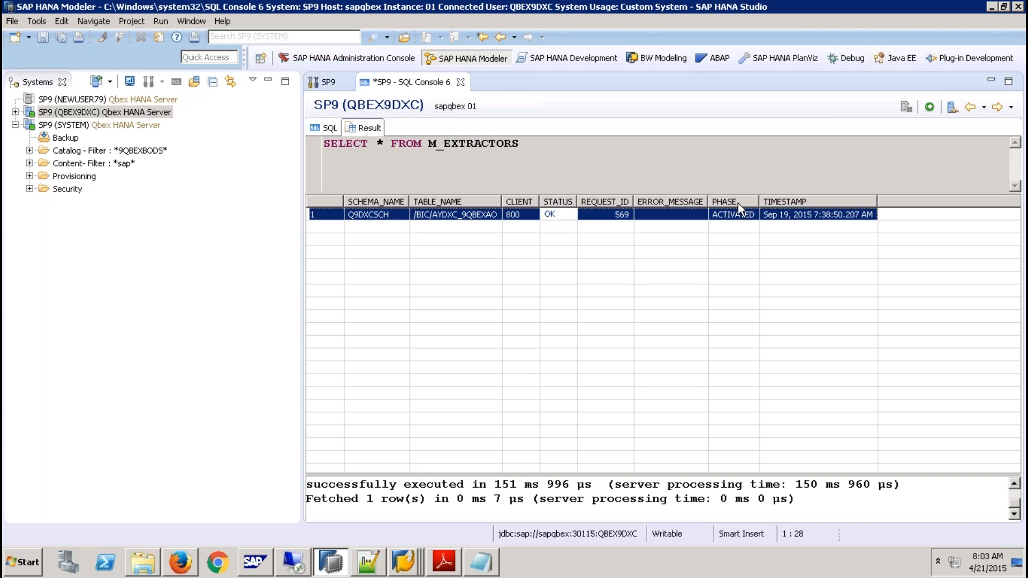
click(737, 216)
click(557, 219)
click(430, 143)
key(shift+Right)
key(shift+Right)
key(shift+End)
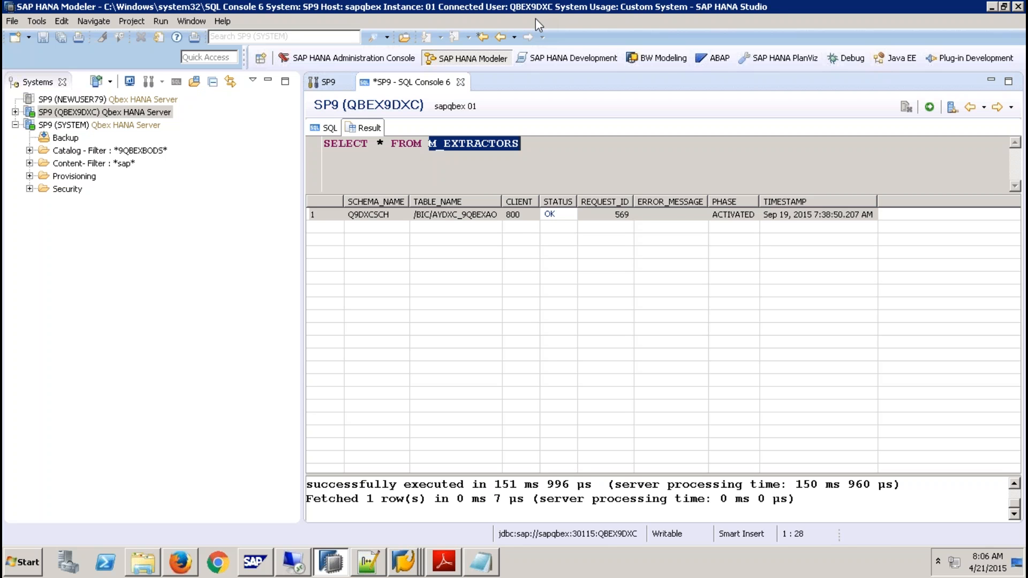
- Switch to the FS_MappingSheet_v1 workbook in Excel and enter 2LI_* in cell D9, below RFC in the ECC box
mouse_move(536, 3)
click(694, 13)
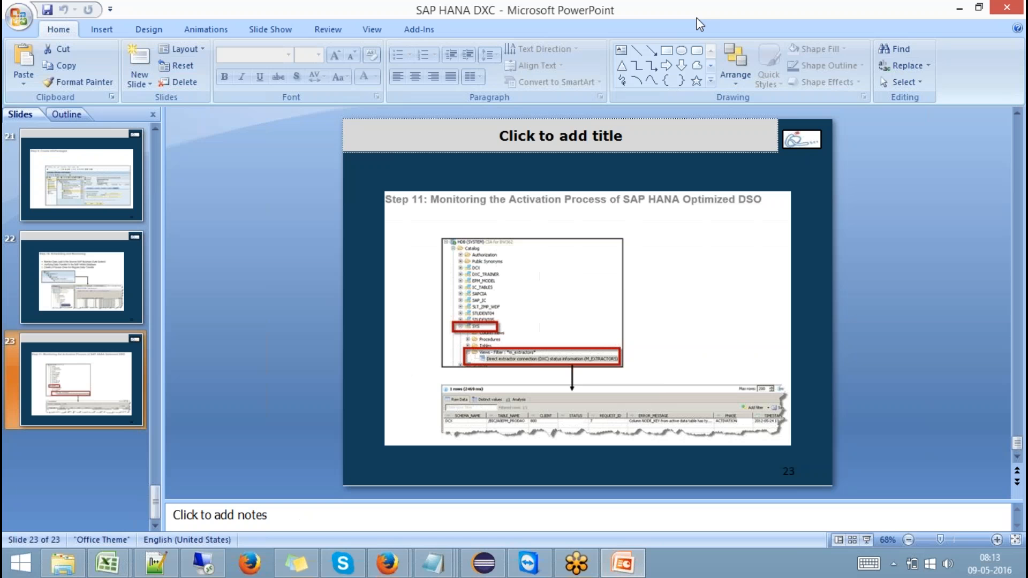
mouse_move(107, 562)
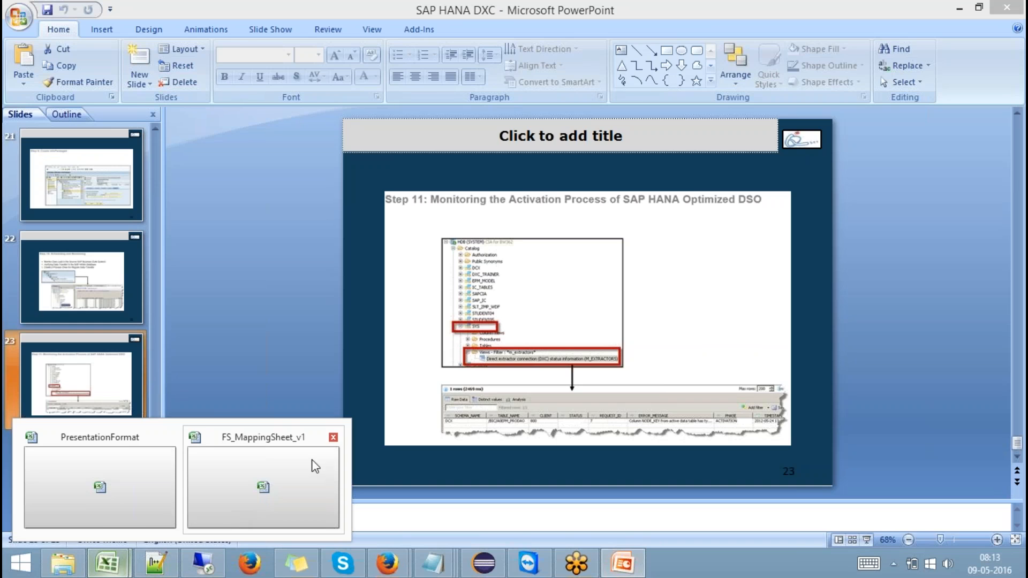
click(259, 483)
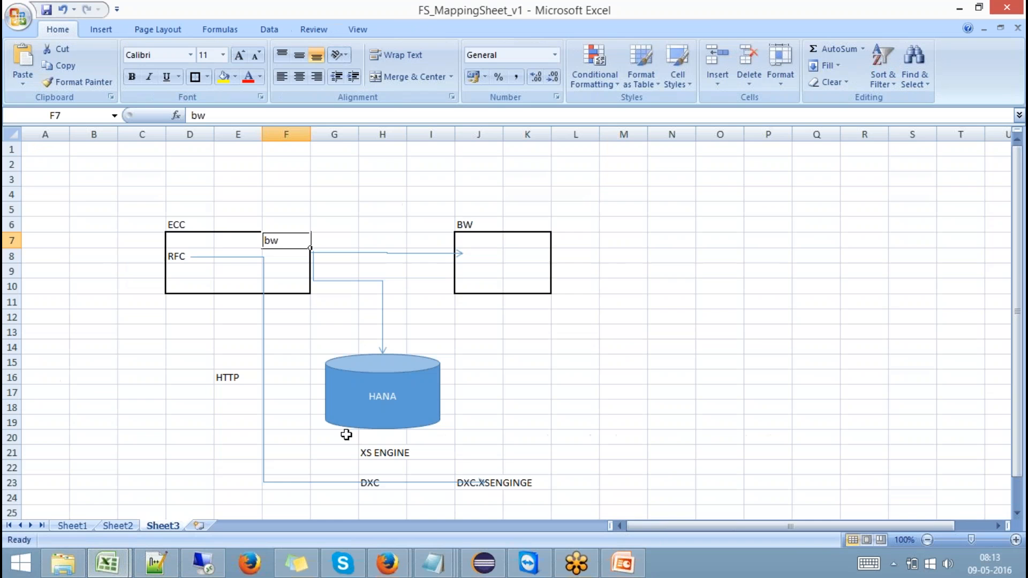
click(191, 245)
click(202, 275)
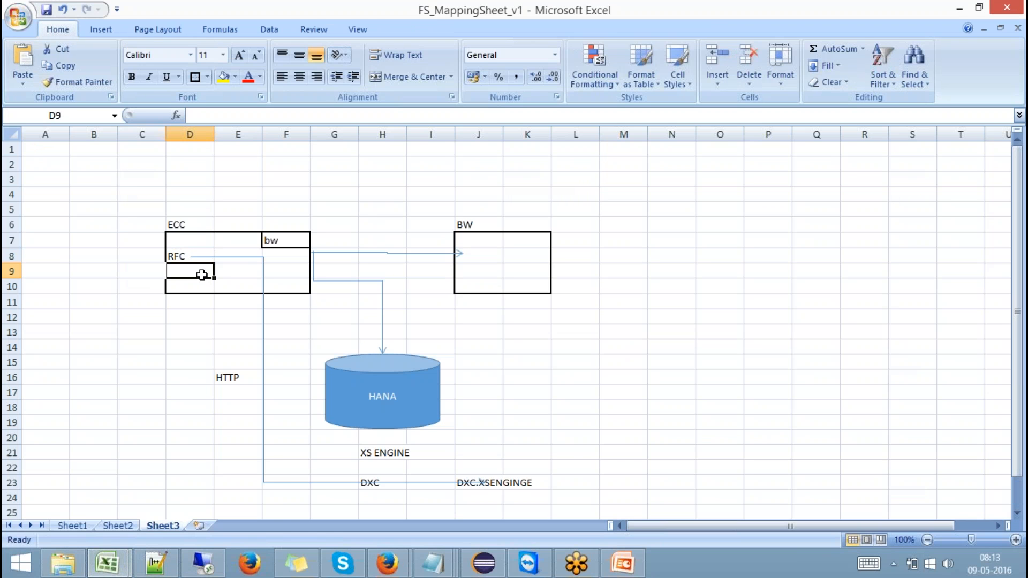
text(2LI_*)
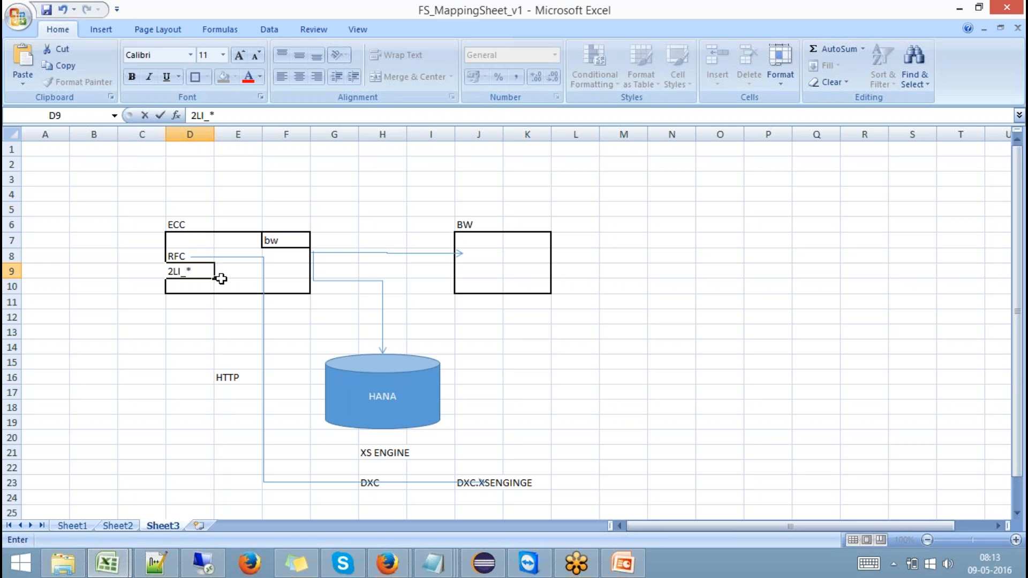
click(180, 332)
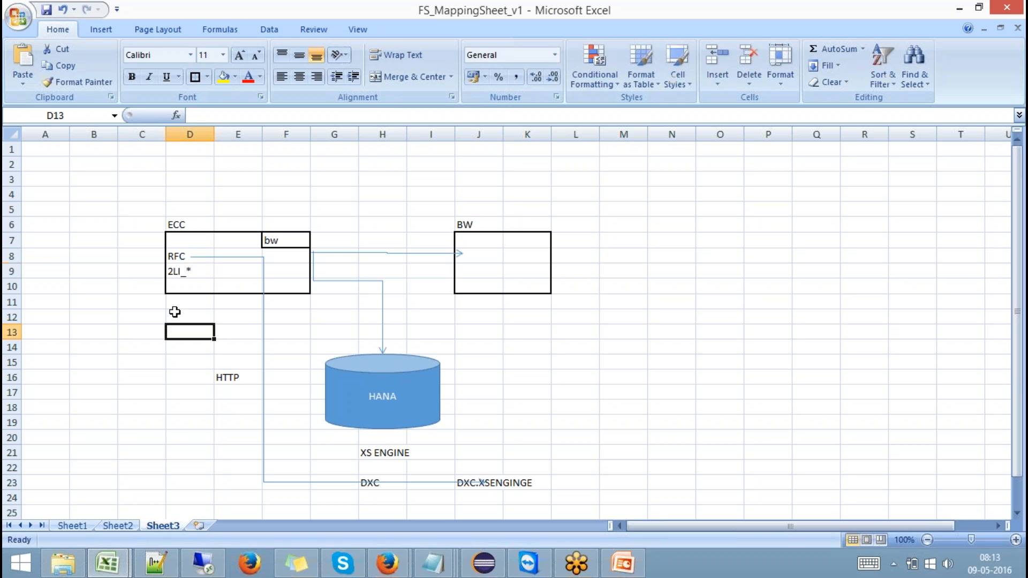
- Fill the bw cell F7 in the ECC box with yellow
click(185, 272)
click(474, 257)
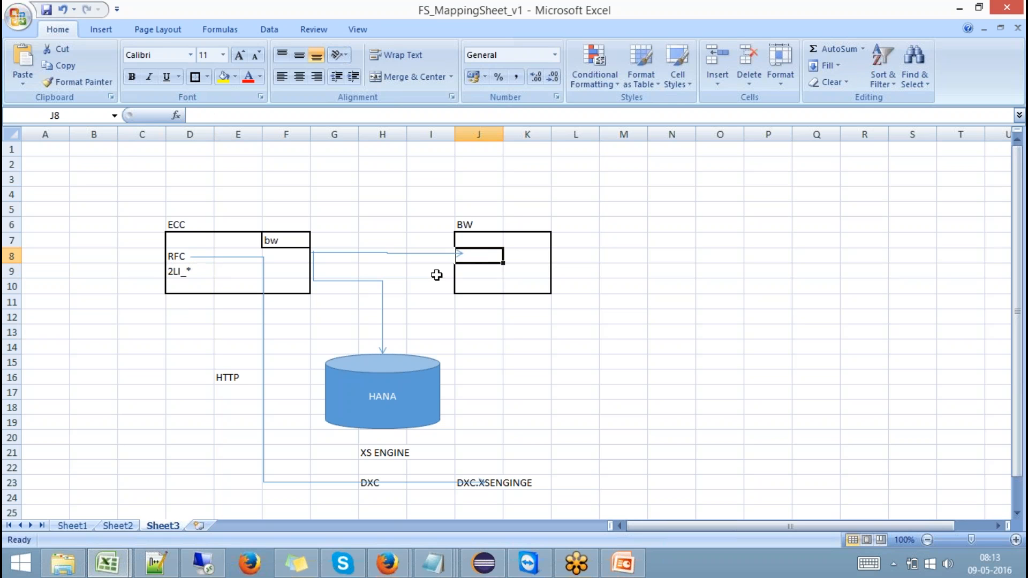
click(182, 272)
click(277, 239)
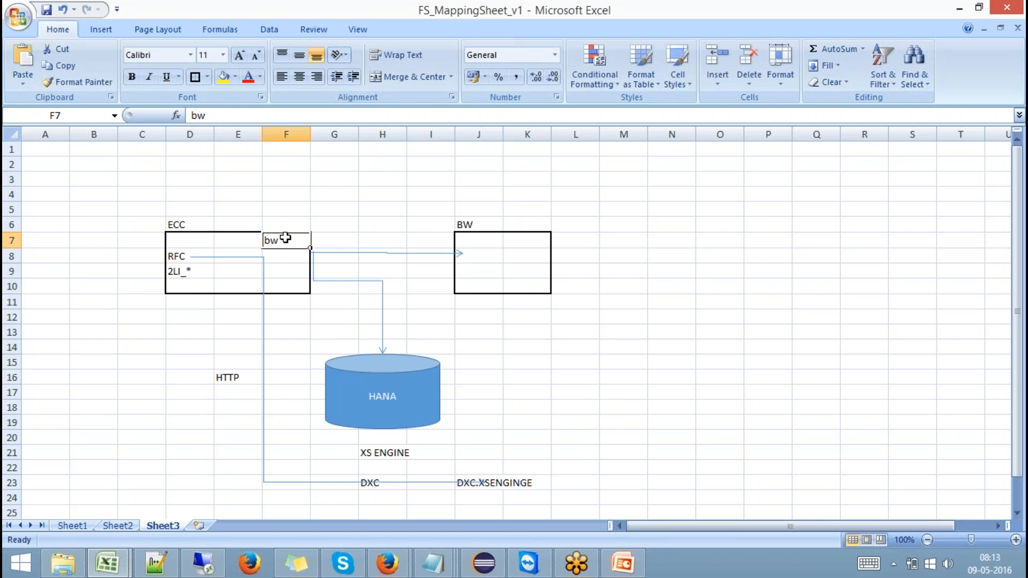
click(223, 77)
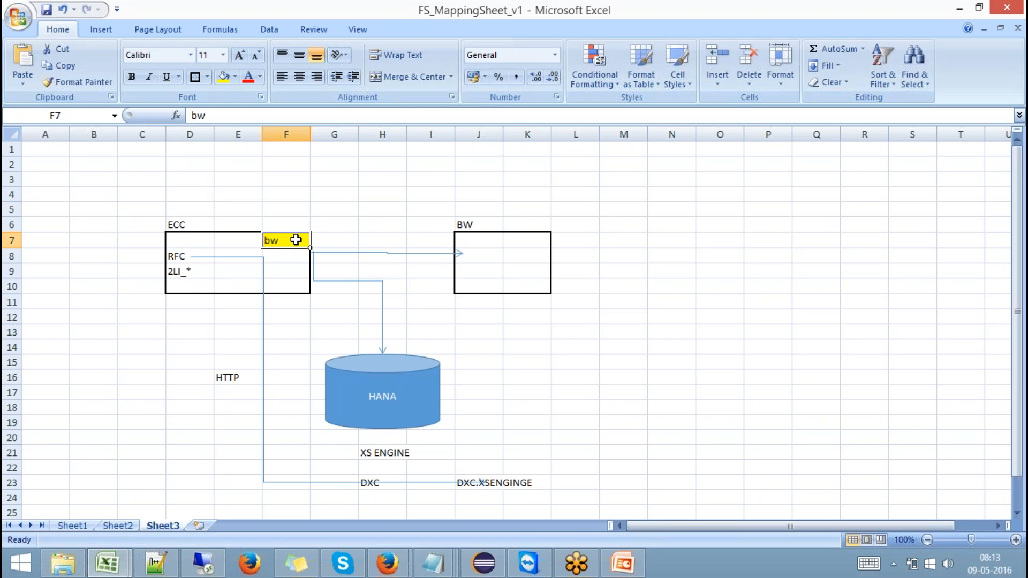
click(171, 271)
click(286, 240)
key(F2)
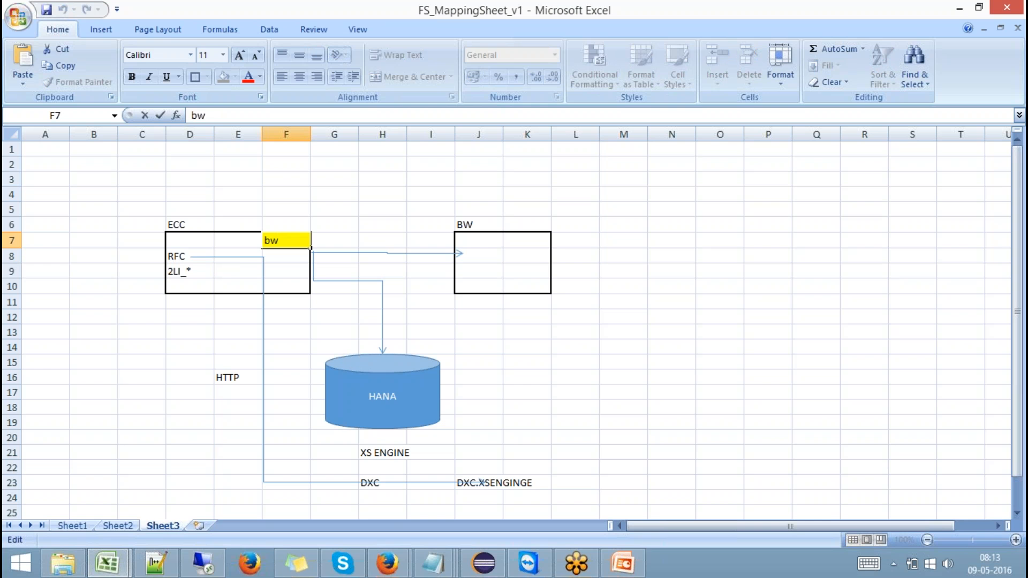
key(shift+Home)
key(Return)
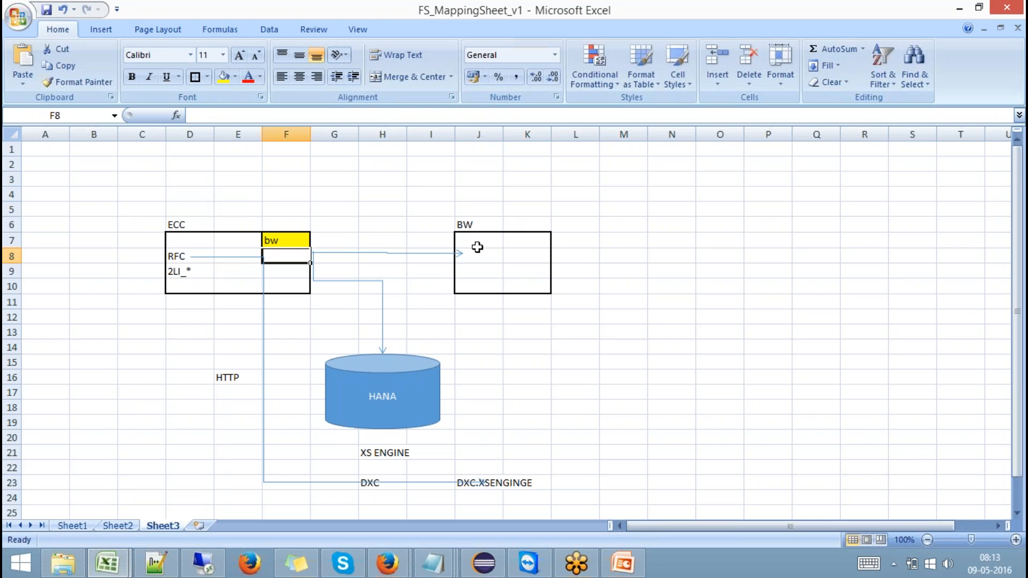
drag(479, 243, 530, 283)
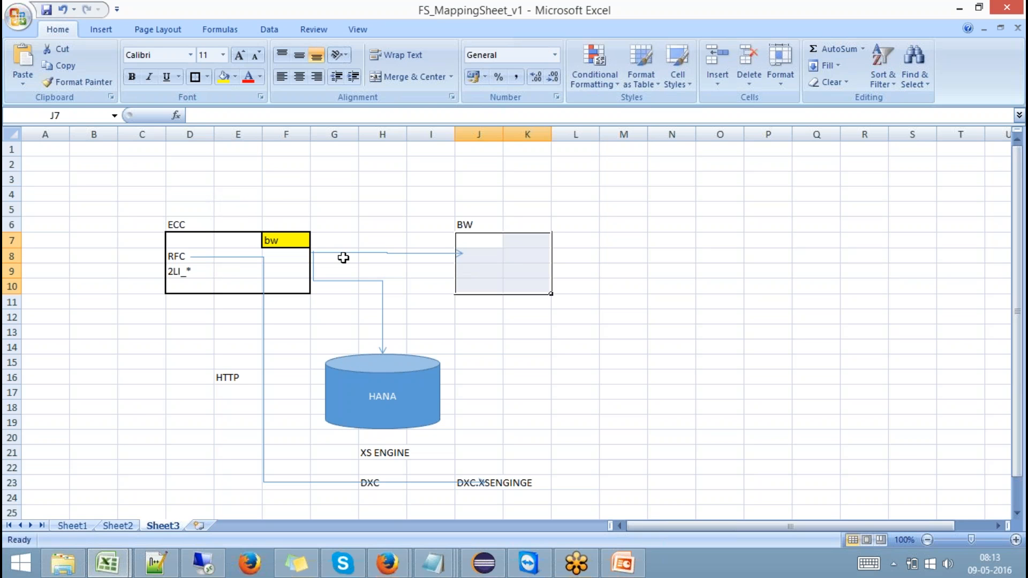
- Extend the yellow cell's text in the ECC box to bw SS1 and enter SS2 in cell J7 of the BW box
click(288, 244)
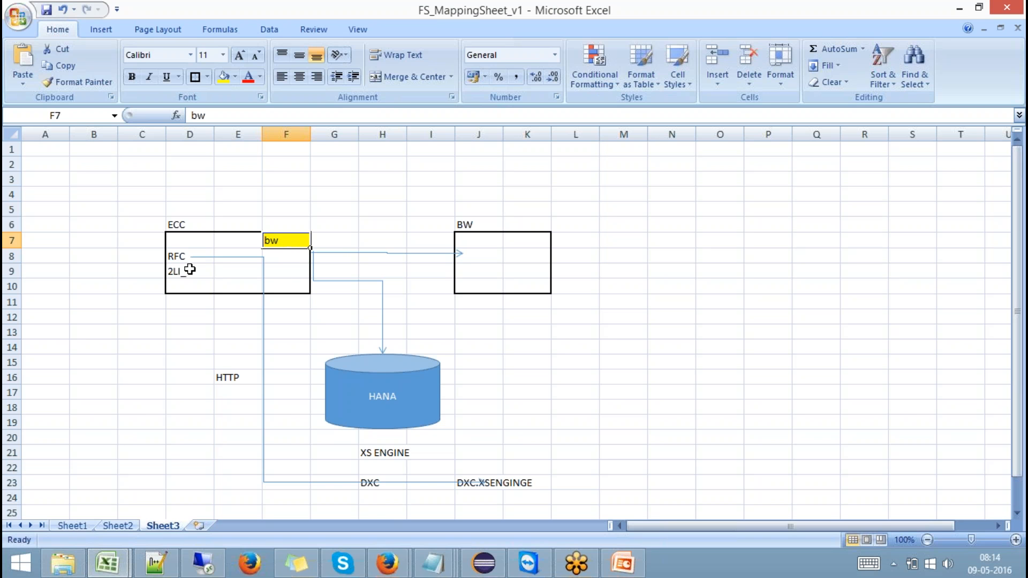
click(188, 241)
click(281, 241)
double_click(299, 241)
text(SS1)
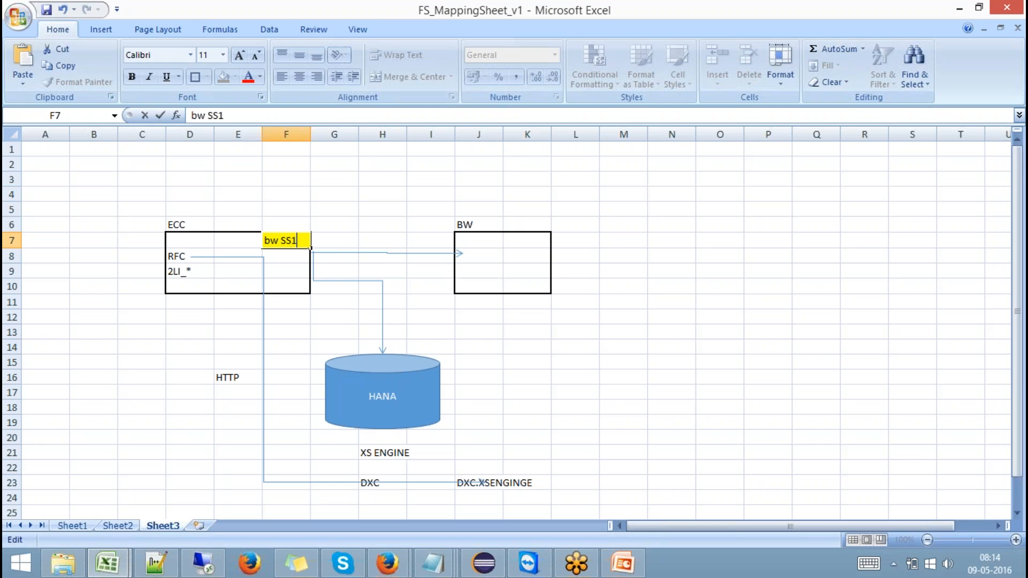
click(287, 320)
click(230, 283)
click(482, 242)
text(SS2)
click(382, 302)
- Enter RSA7 in cell E5, above the ECC box
click(228, 210)
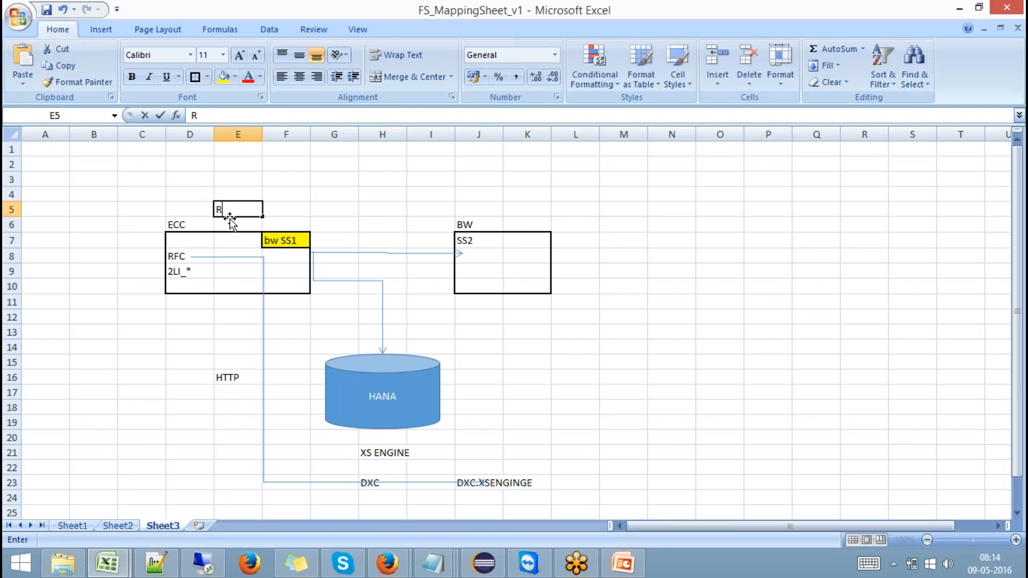
text(RSA7)
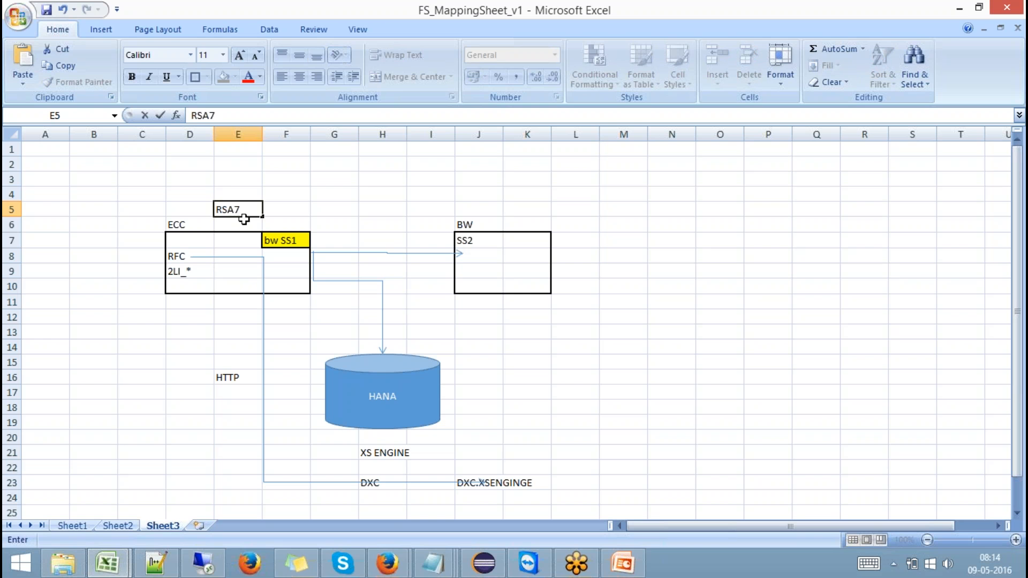
click(343, 209)
click(230, 214)
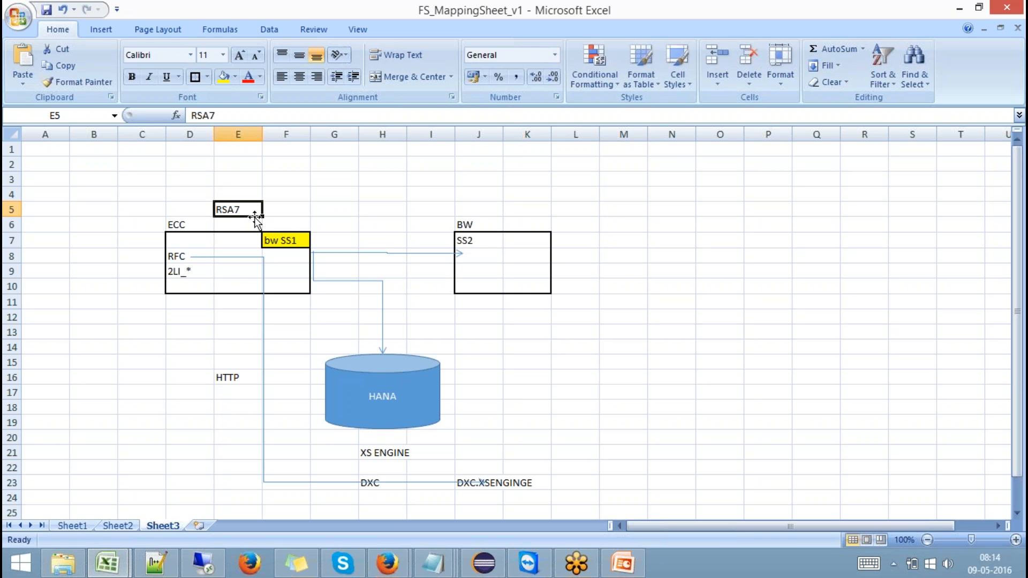
click(511, 13)
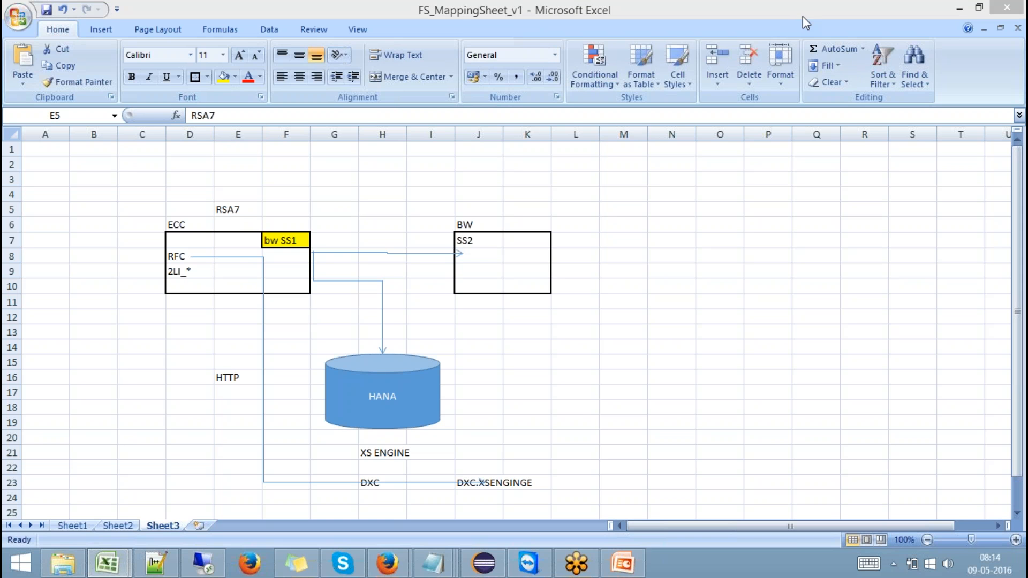
click(194, 242)
click(276, 240)
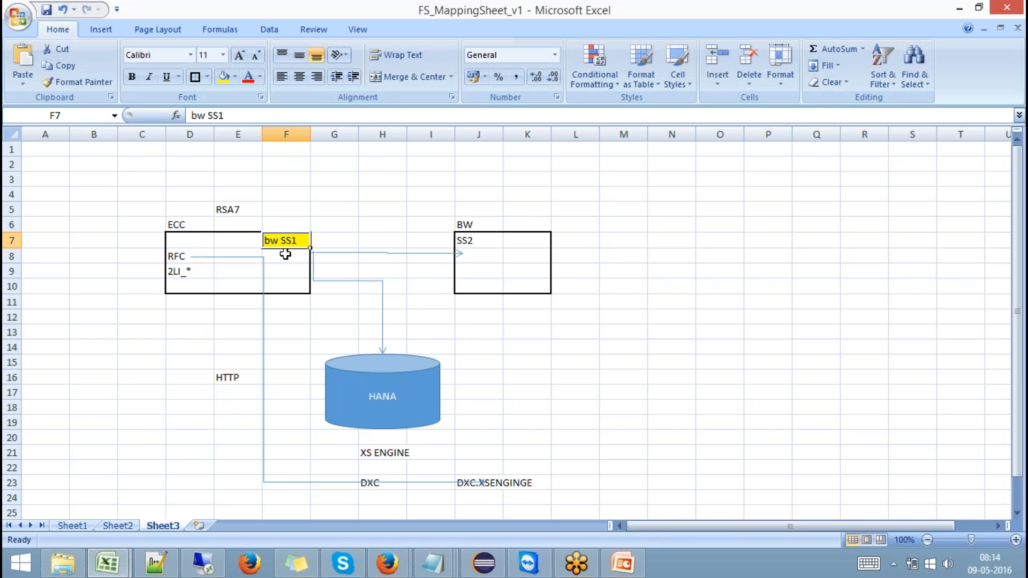
click(180, 240)
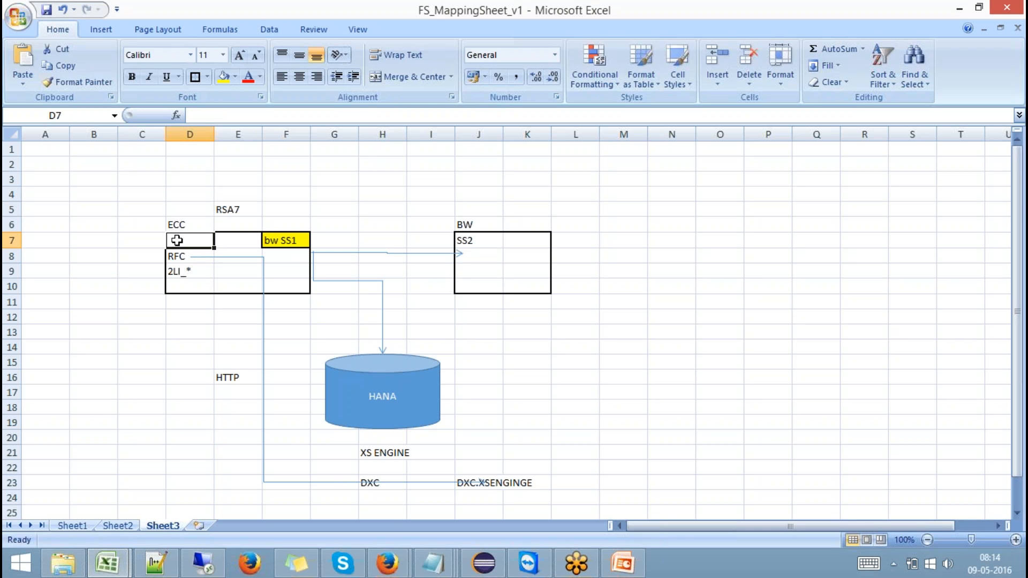
click(477, 239)
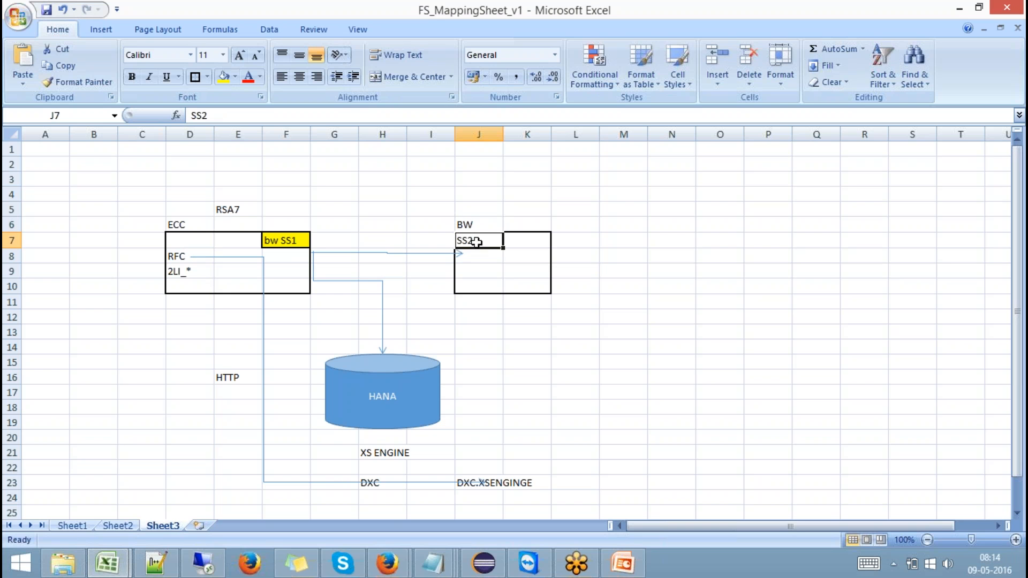
click(220, 209)
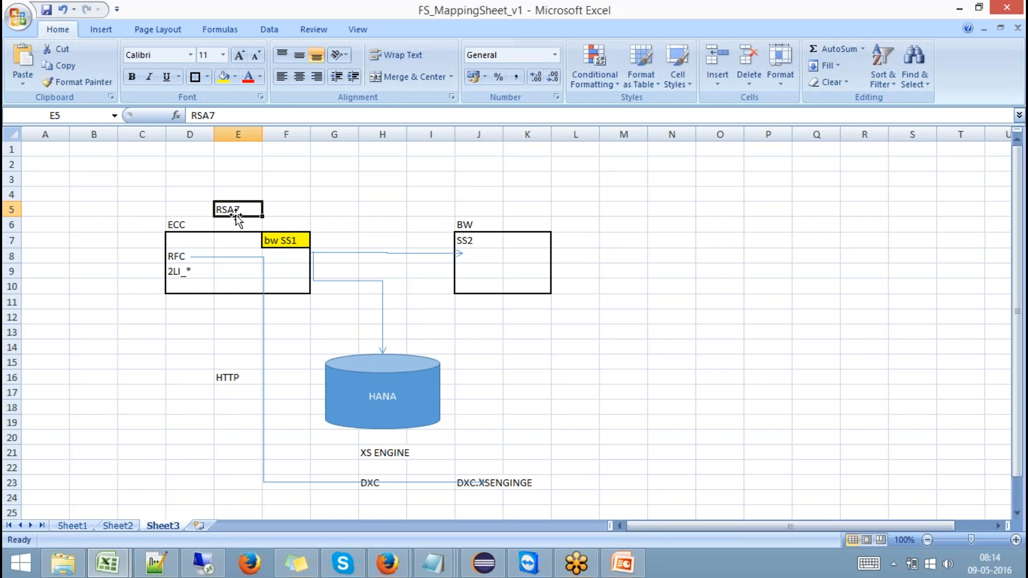
- Switch to the SAP GUI session in the remote desktop and open the delta queue maintenance with transaction /NRSA7
click(203, 564)
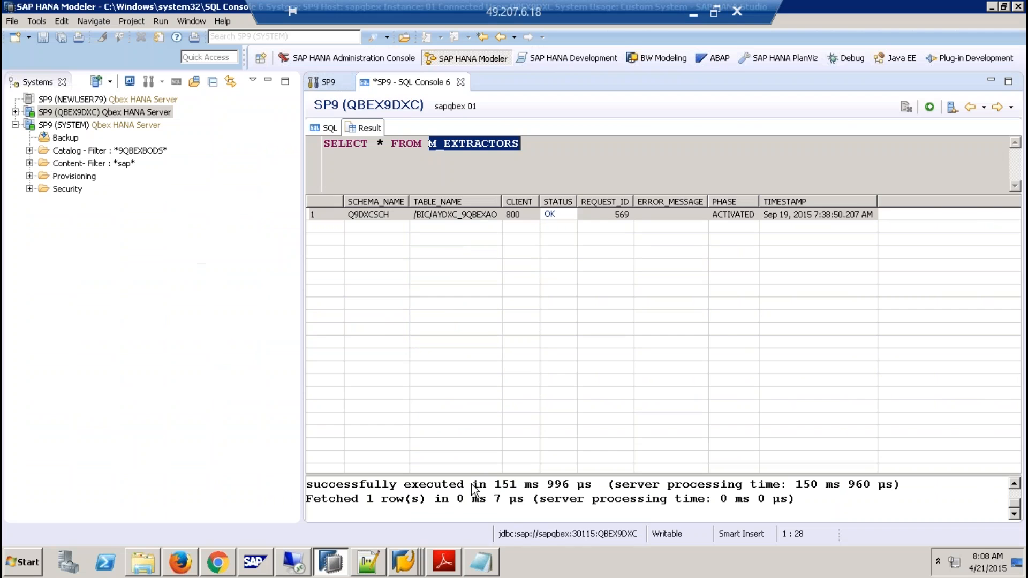
click(403, 562)
click(412, 502)
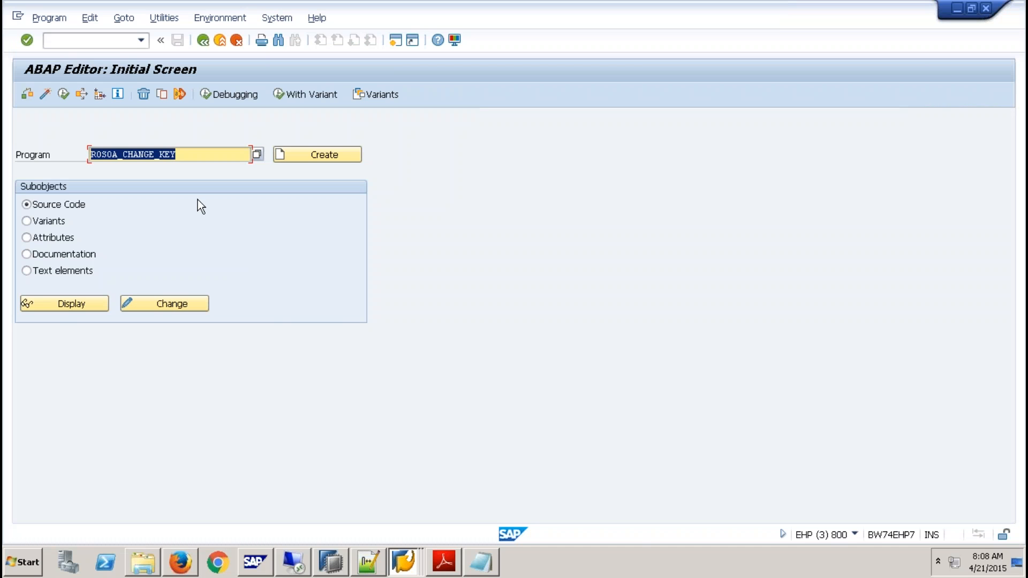
click(116, 41)
text(/NRSA7)
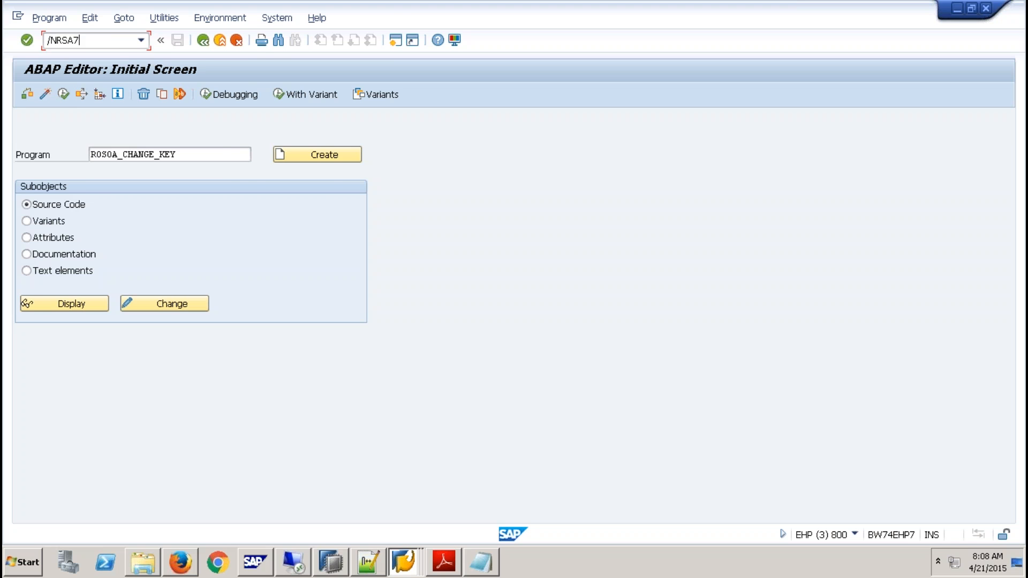
key(Return)
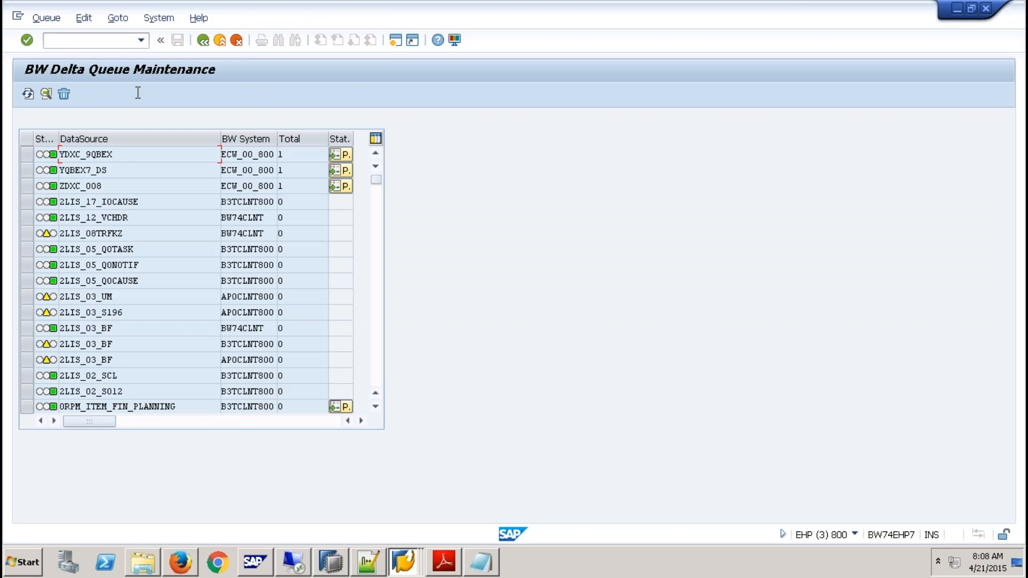
- Examine which BW system each DataSource in the delta queue is assigned to, comparing YDXC_9QBEX and ZDXC_008 with the 2LIS entries
drag(135, 156, 33, 159)
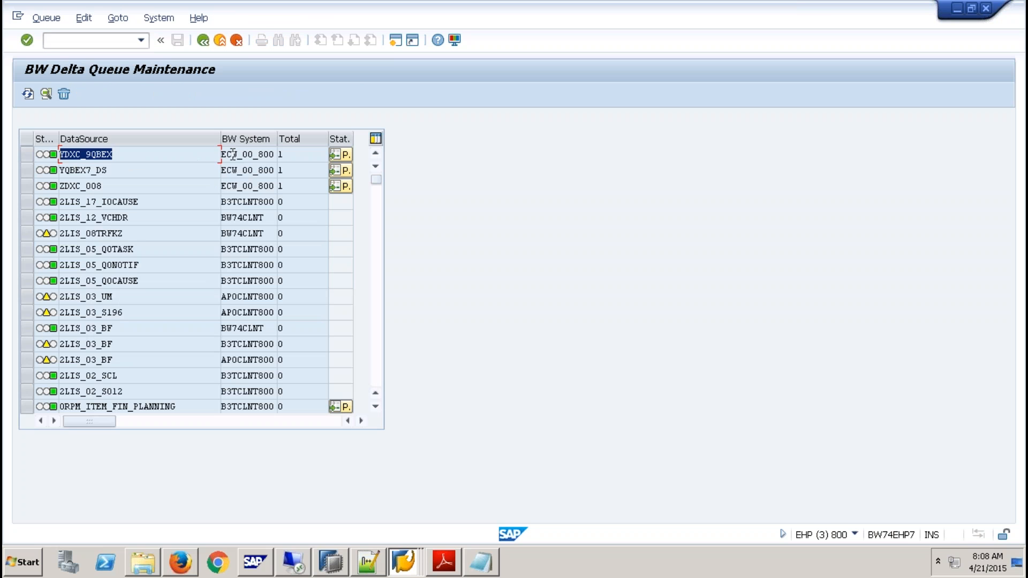
drag(231, 155, 280, 155)
drag(156, 203, 19, 210)
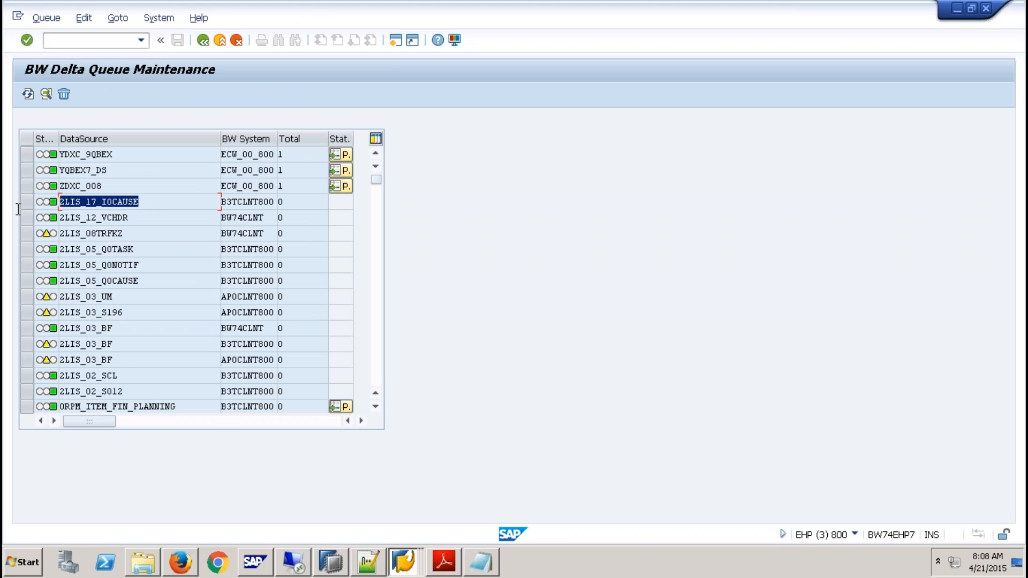
drag(234, 185, 275, 188)
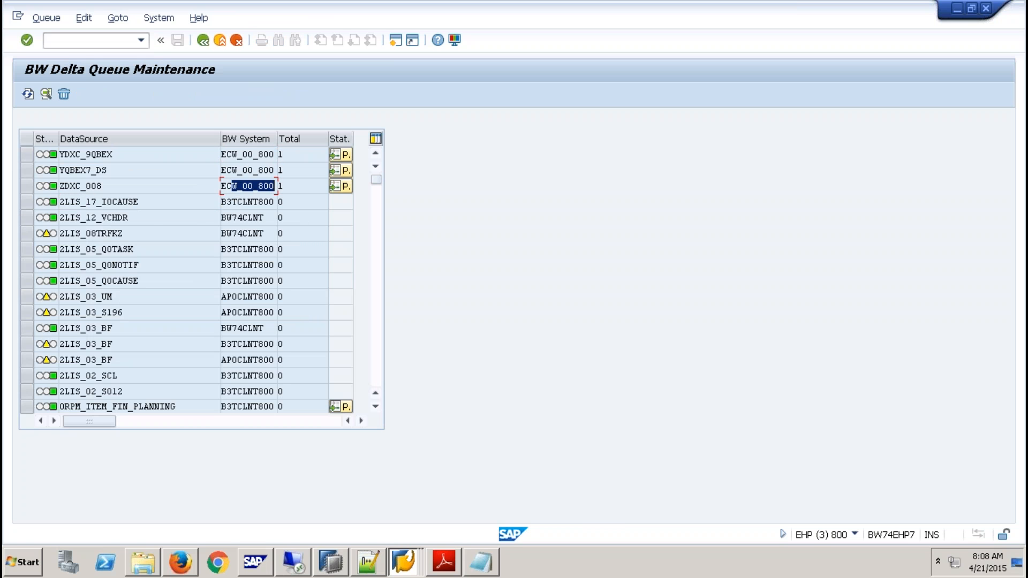
drag(145, 231, 10, 231)
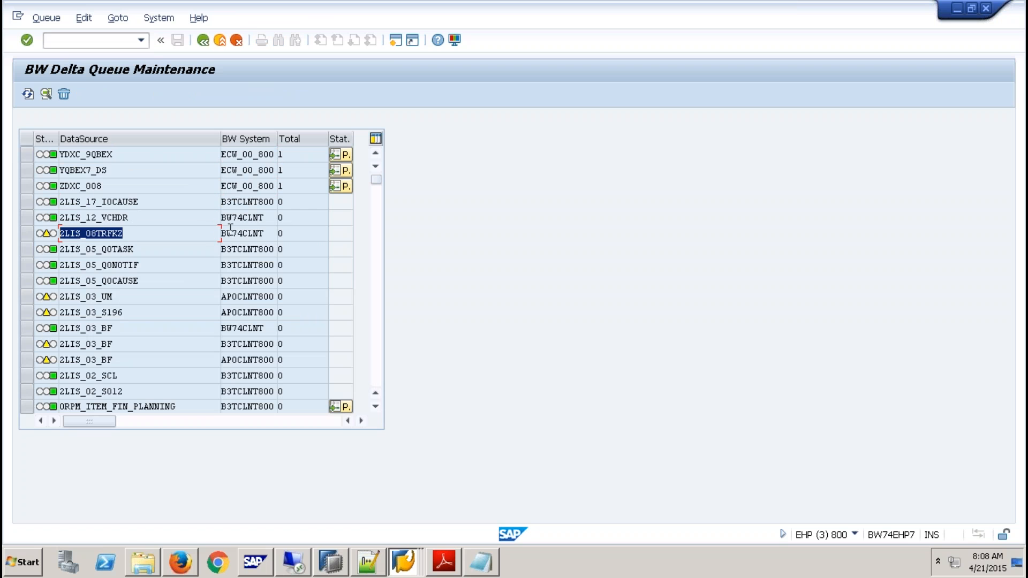
drag(226, 233, 311, 237)
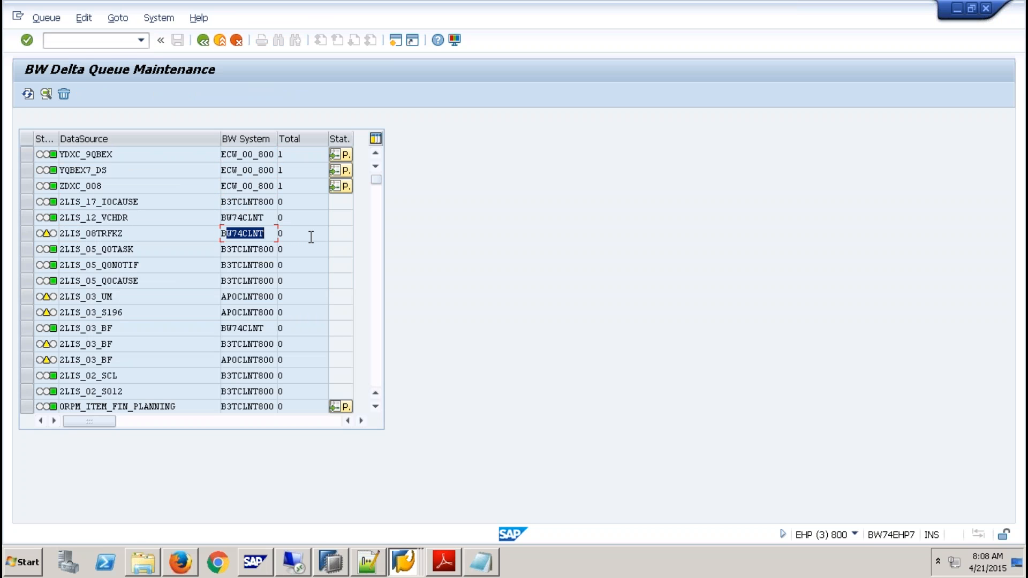